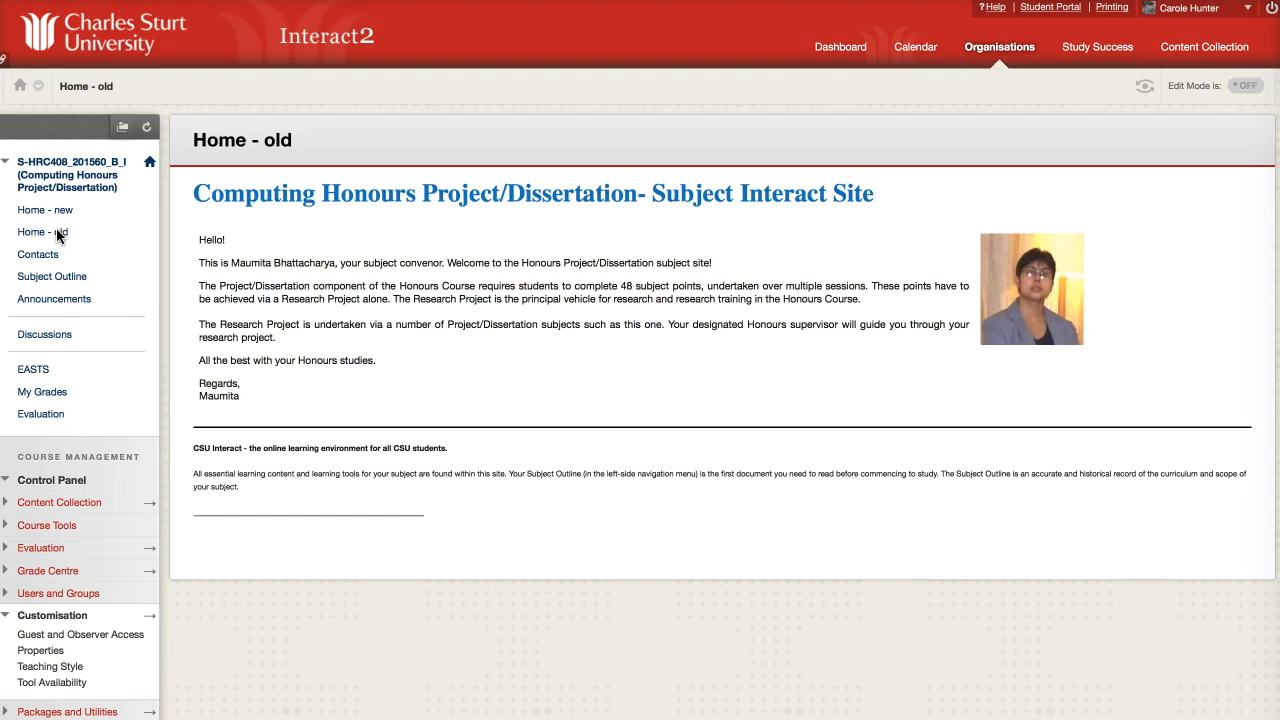
View the honours course's Home - new page.
{"action": "left_click", "coordinate": [57, 213]}
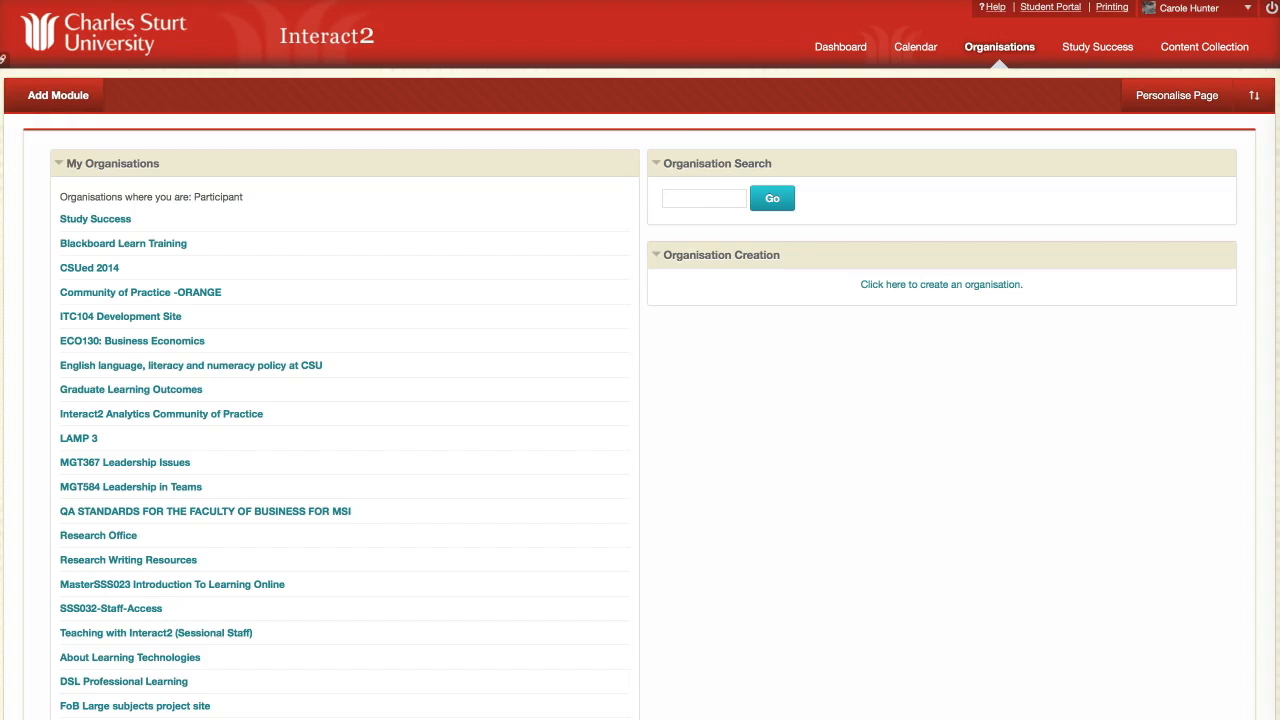
Search Organisations for 'bjbs' and find the BJBS landing pages organisation.
{"action": "left_click", "coordinate": [680, 197]}
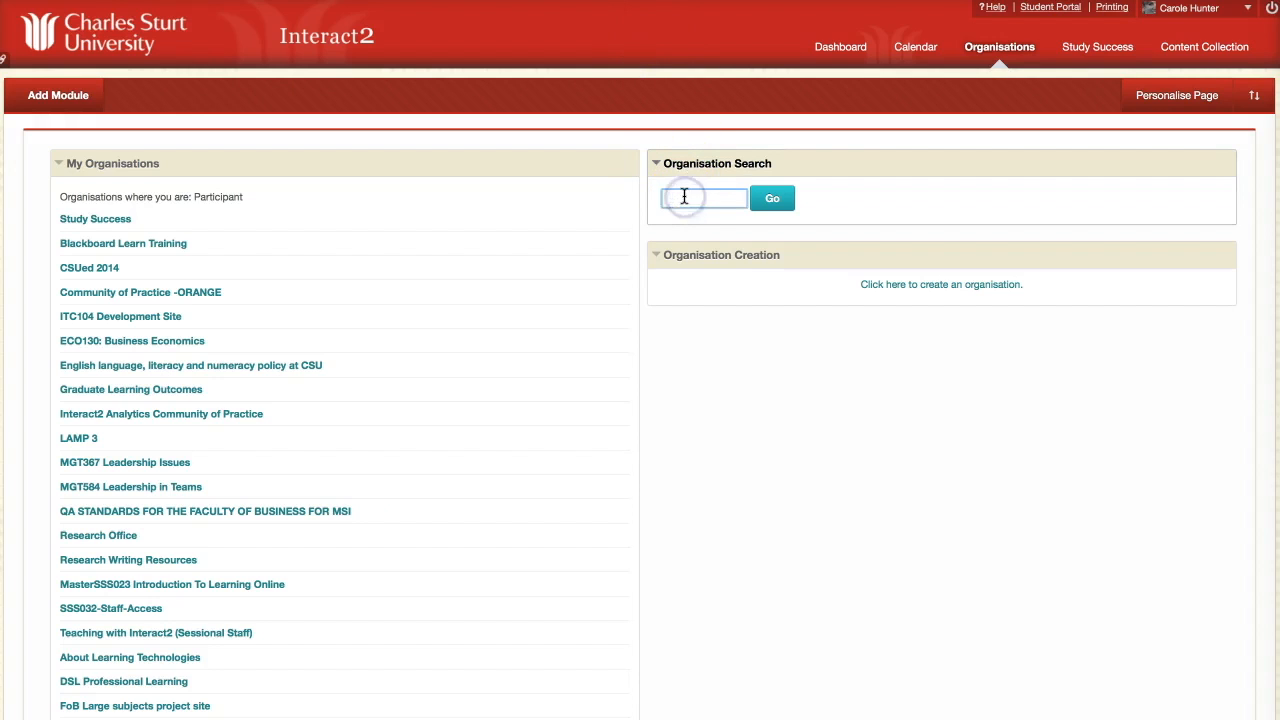
{"action": "type", "text": "bj"}
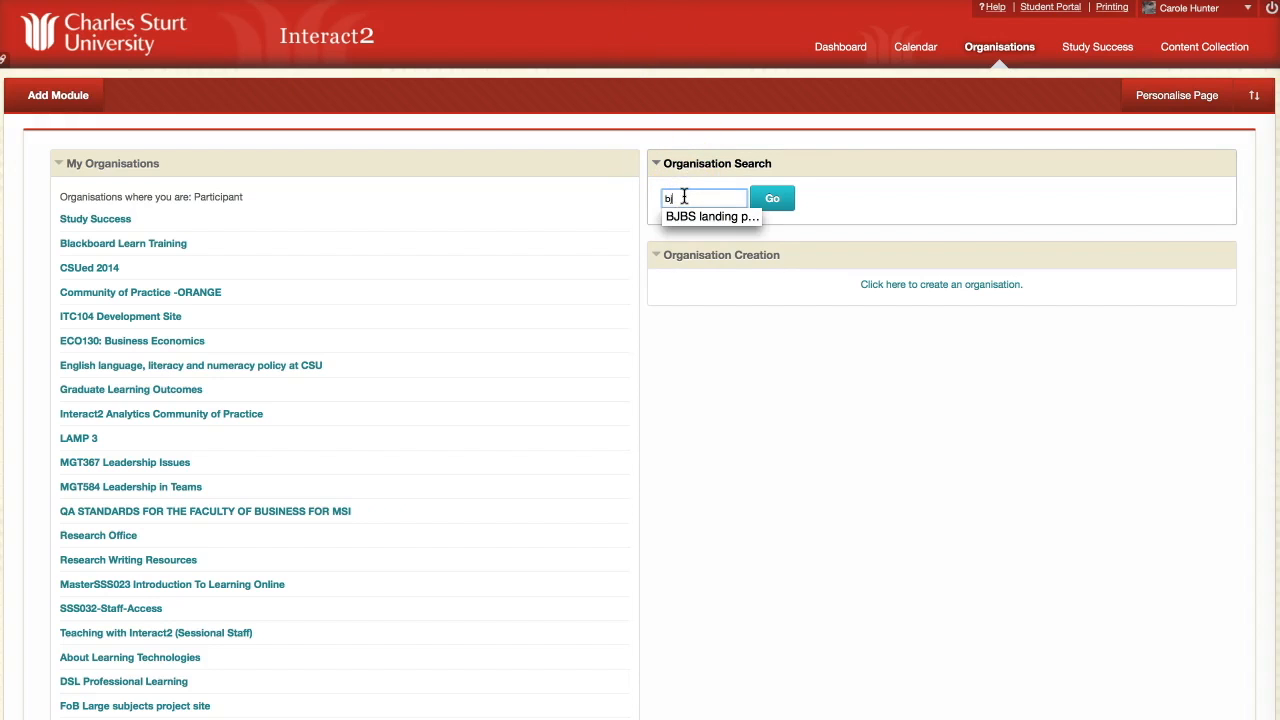
{"action": "type", "text": "bs"}
{"action": "left_click", "coordinate": [713, 217]}
{"action": "left_click", "coordinate": [1010, 52]}
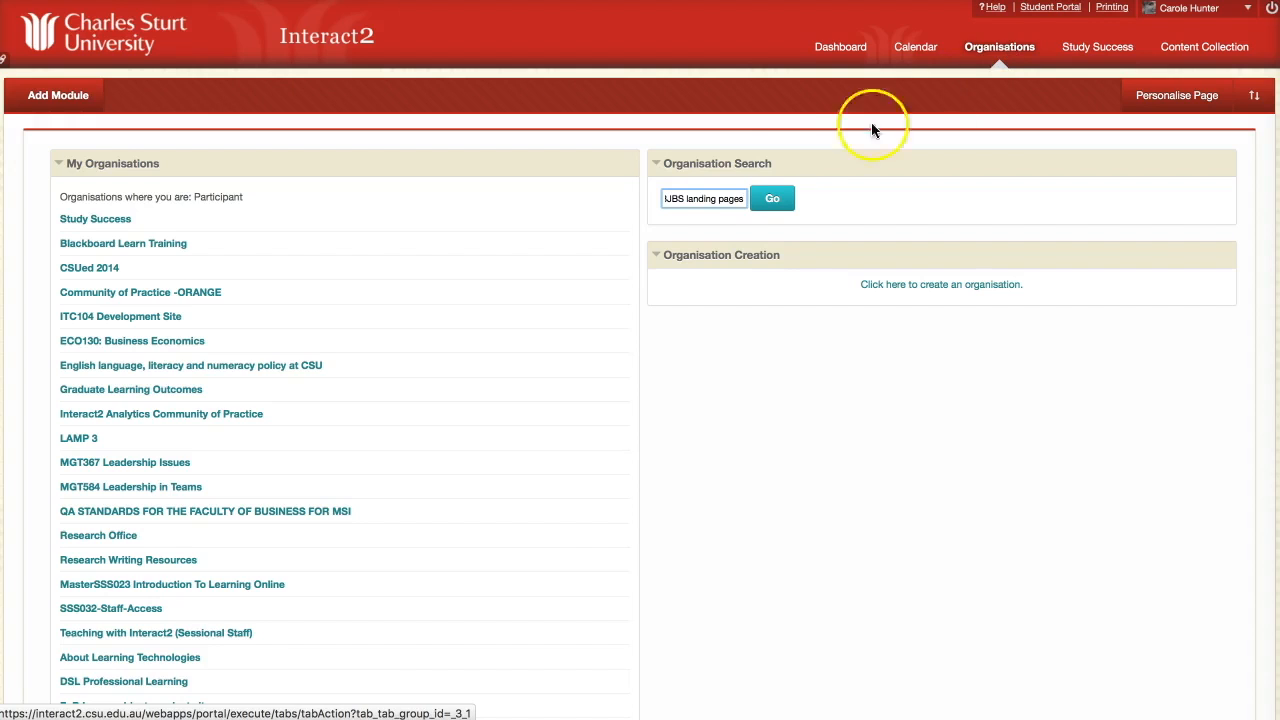
{"action": "left_click", "coordinate": [771, 199]}
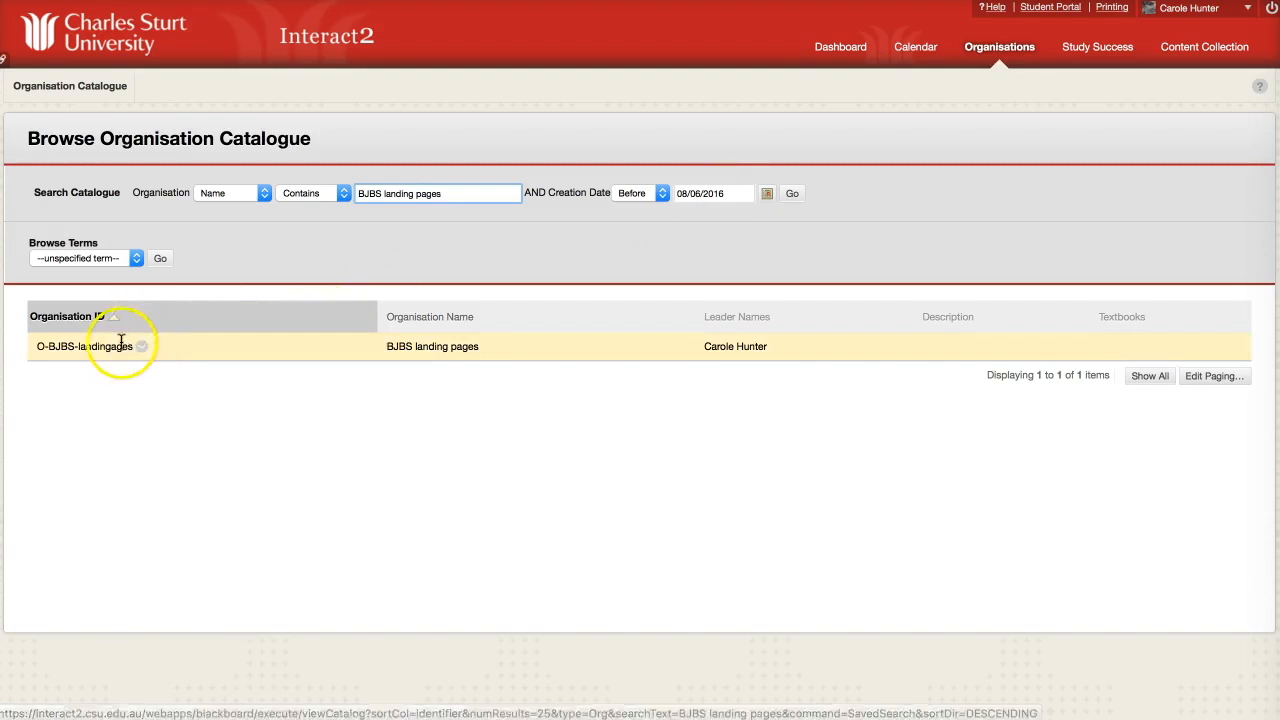
Self-enrol in BJBS landing pages and acknowledge the successful enrolment.
{"action": "left_click", "coordinate": [142, 348]}
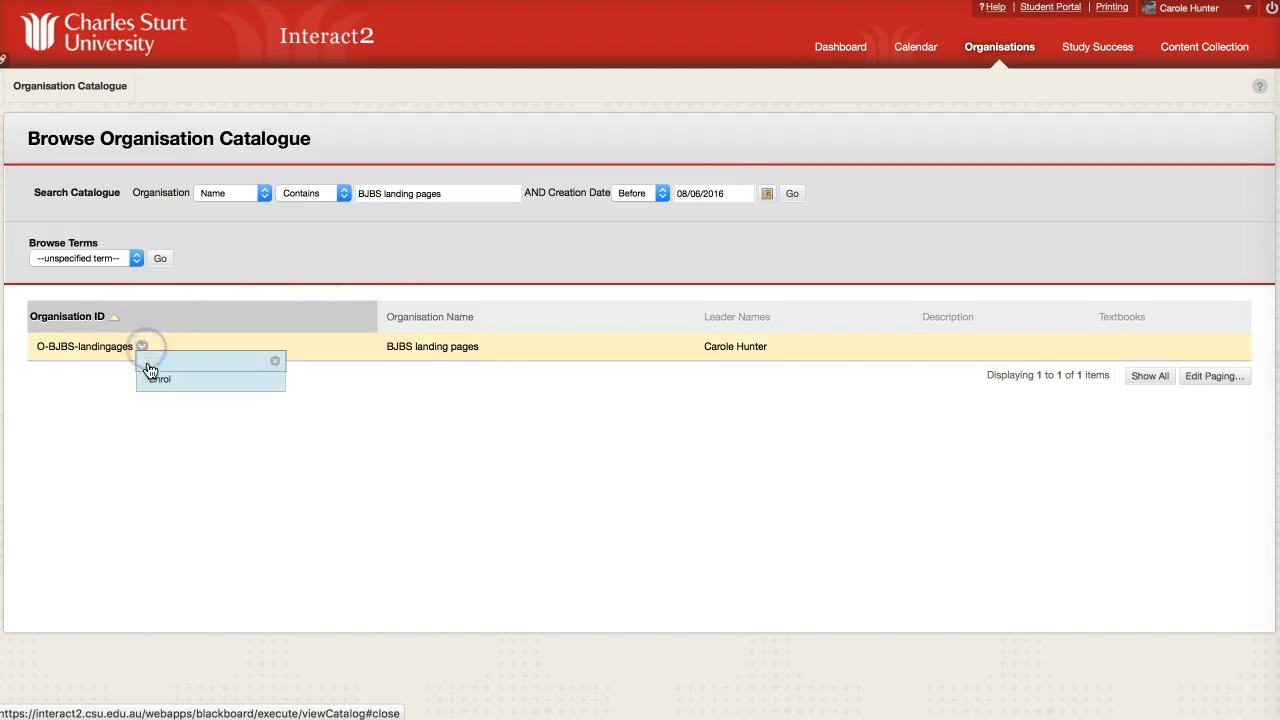
{"action": "left_click", "coordinate": [152, 379]}
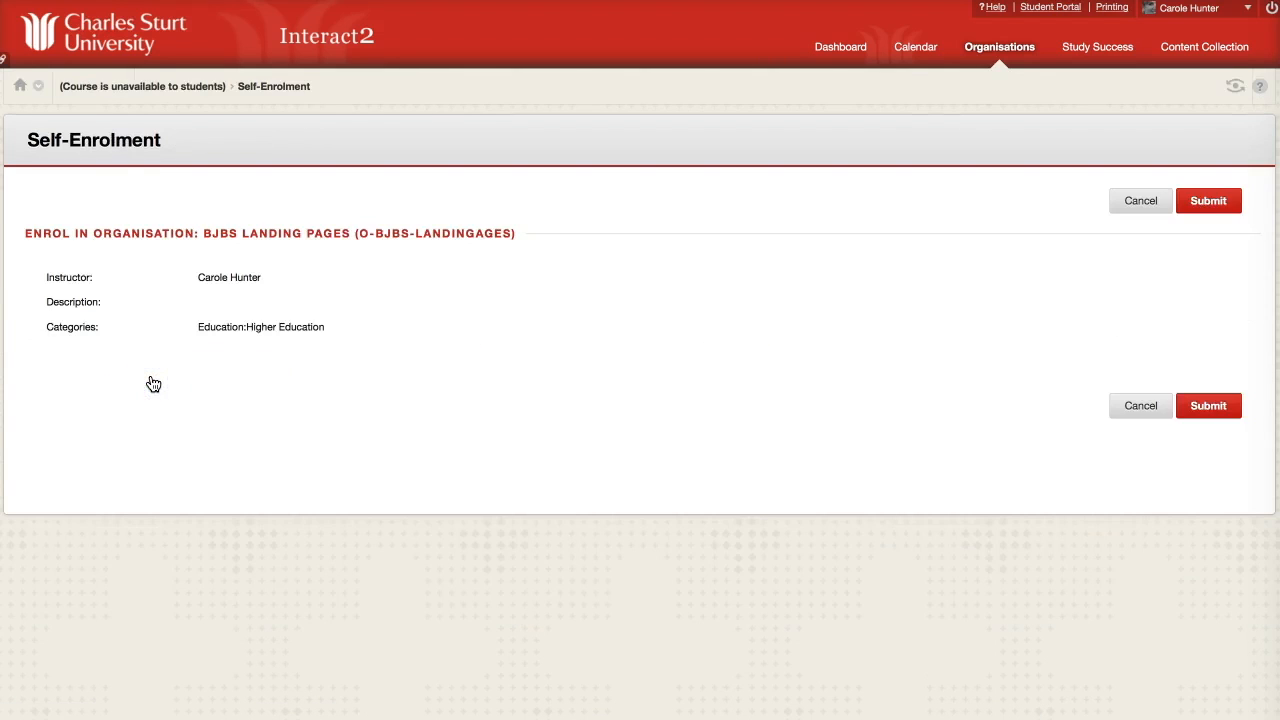
{"action": "left_click", "coordinate": [1208, 407]}
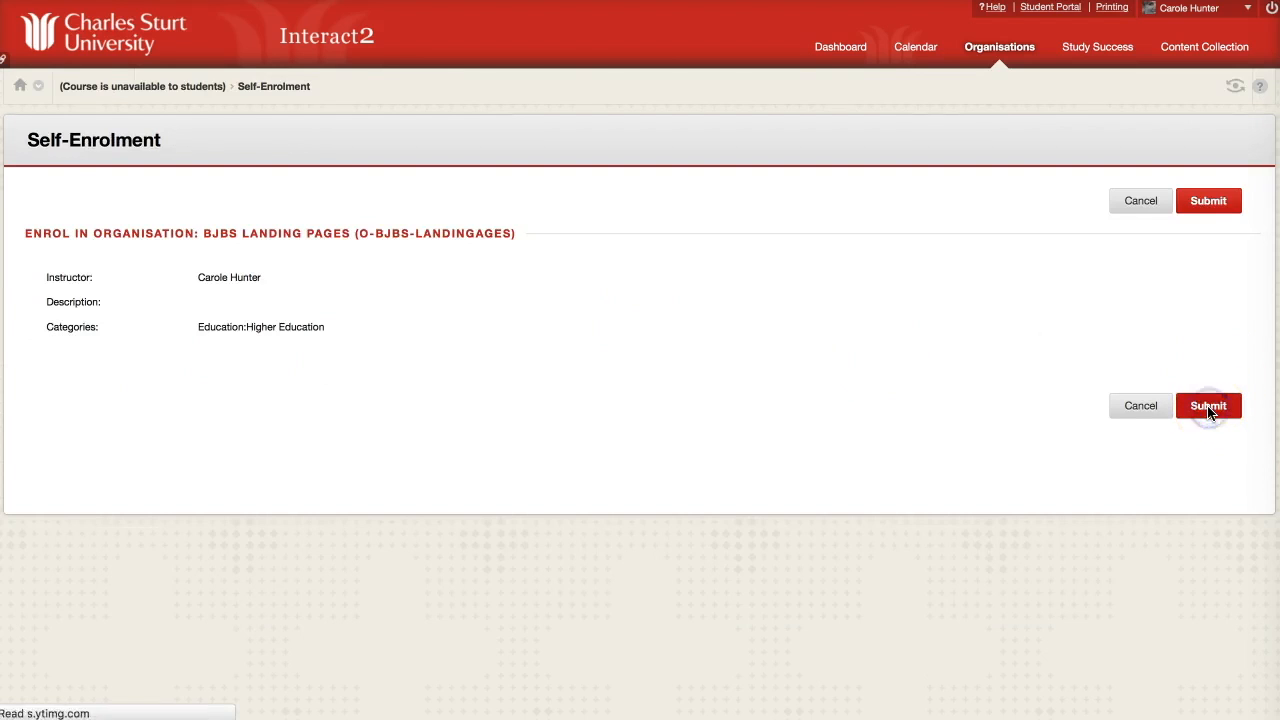
{"action": "left_click", "coordinate": [1240, 533]}
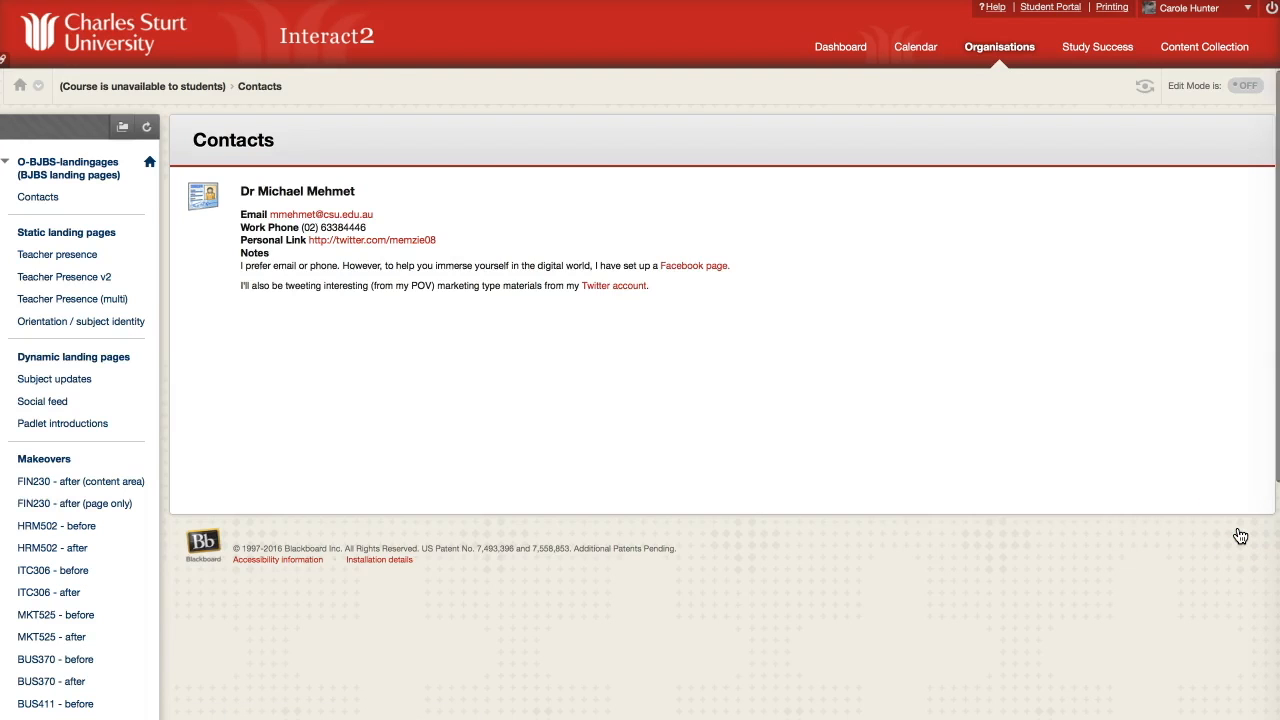
View the Teacher presence and Orientation / subject identity example landing pages.
{"action": "left_click", "coordinate": [57, 255]}
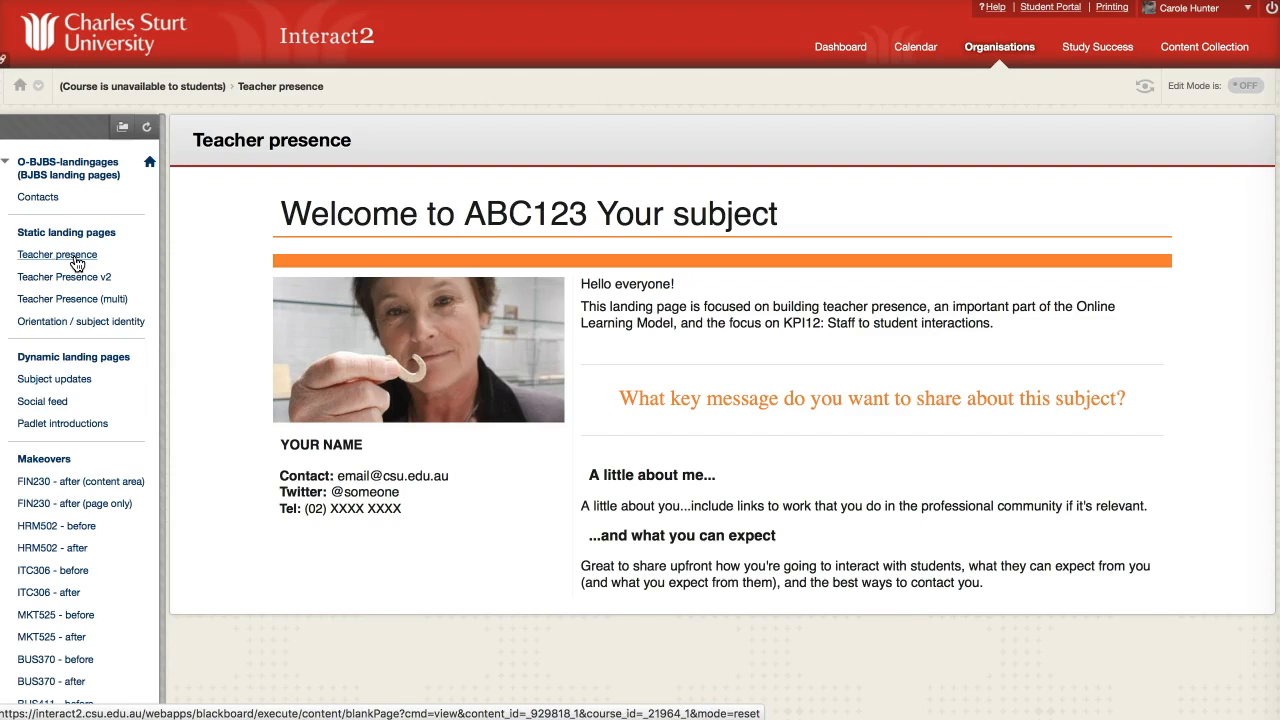
{"action": "left_click", "coordinate": [62, 327]}
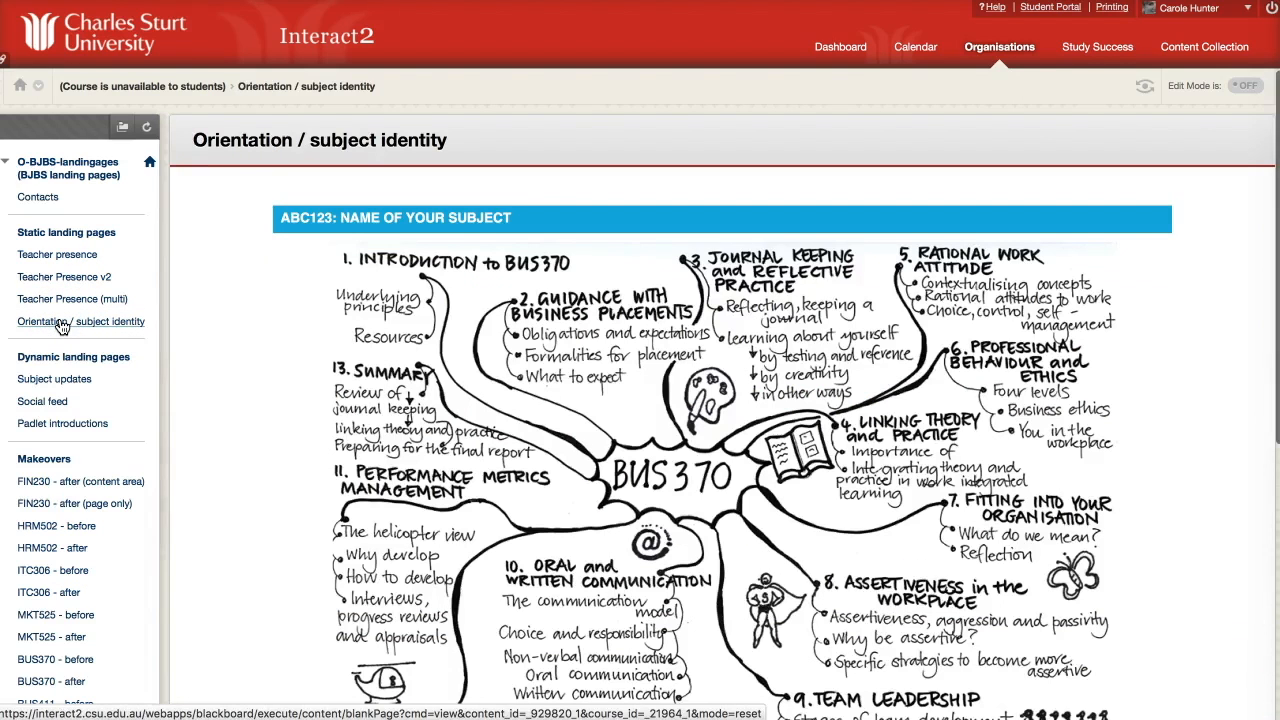
{"action": "scroll", "coordinate": [242, 445], "scroll_direction": "down", "scroll_amount": 3}
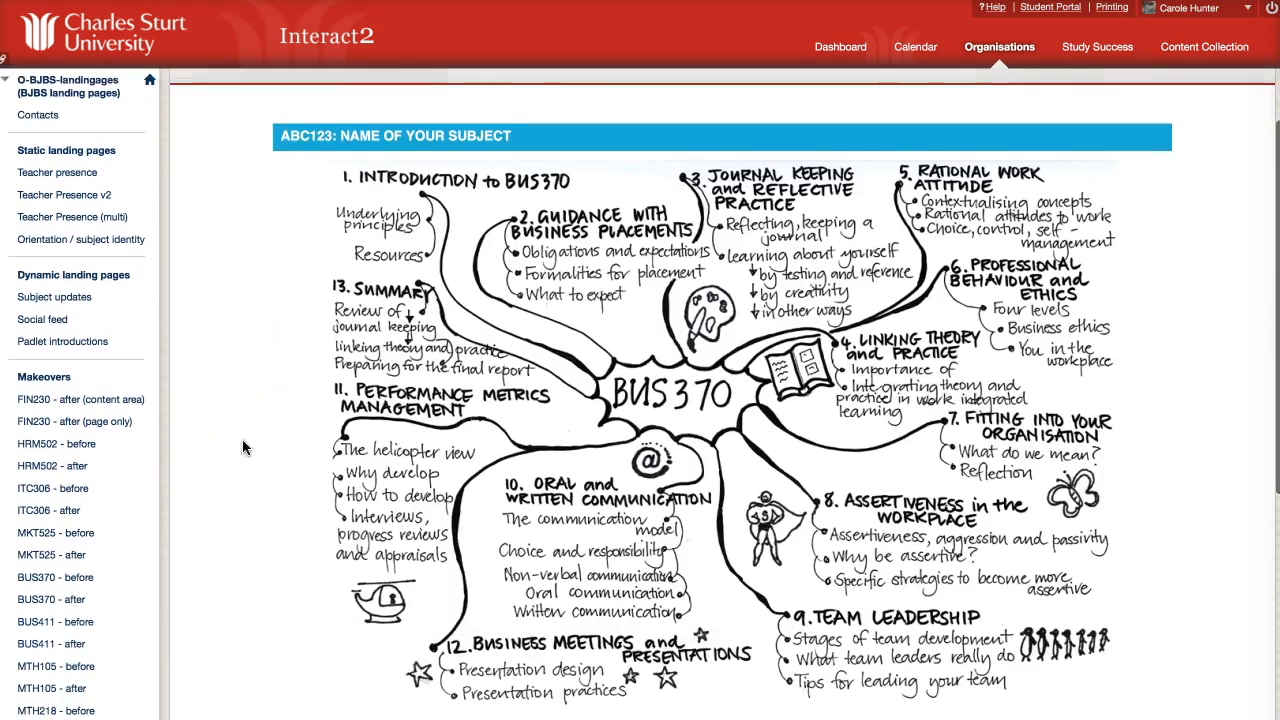
{"action": "scroll", "coordinate": [242, 447], "scroll_direction": "down", "scroll_amount": 6}
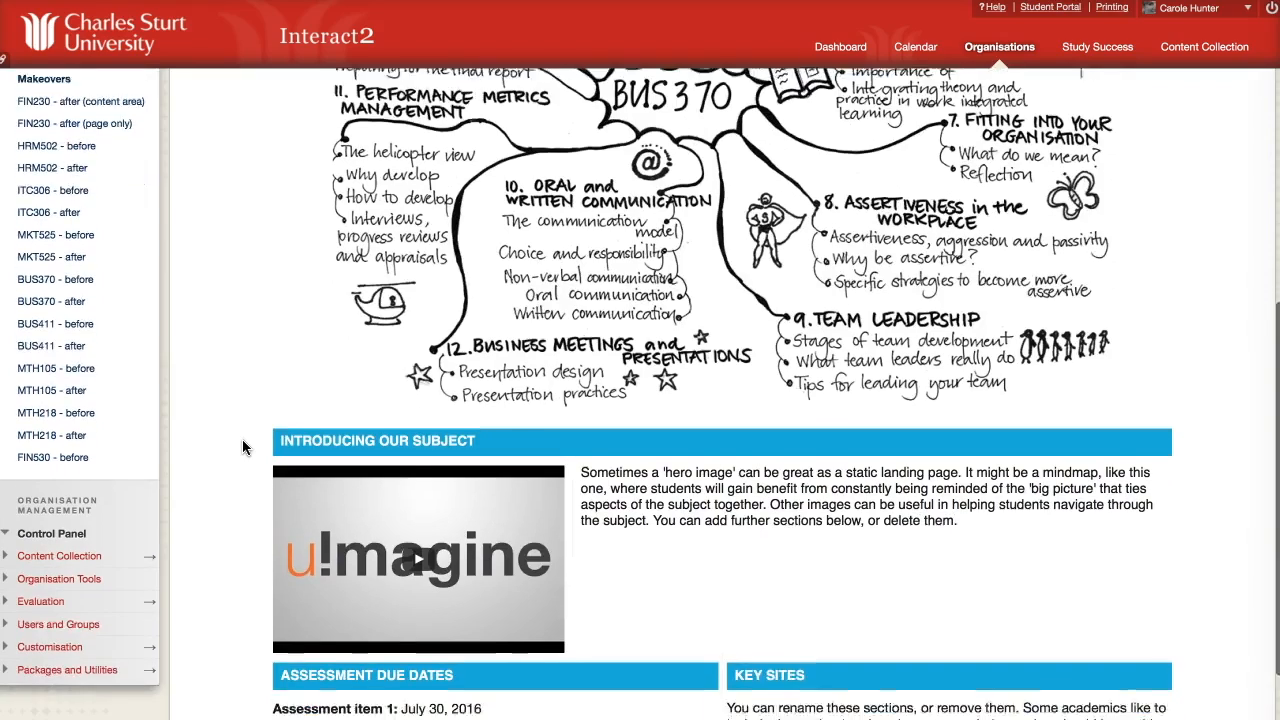
{"action": "scroll", "coordinate": [242, 447], "scroll_direction": "up", "scroll_amount": 9}
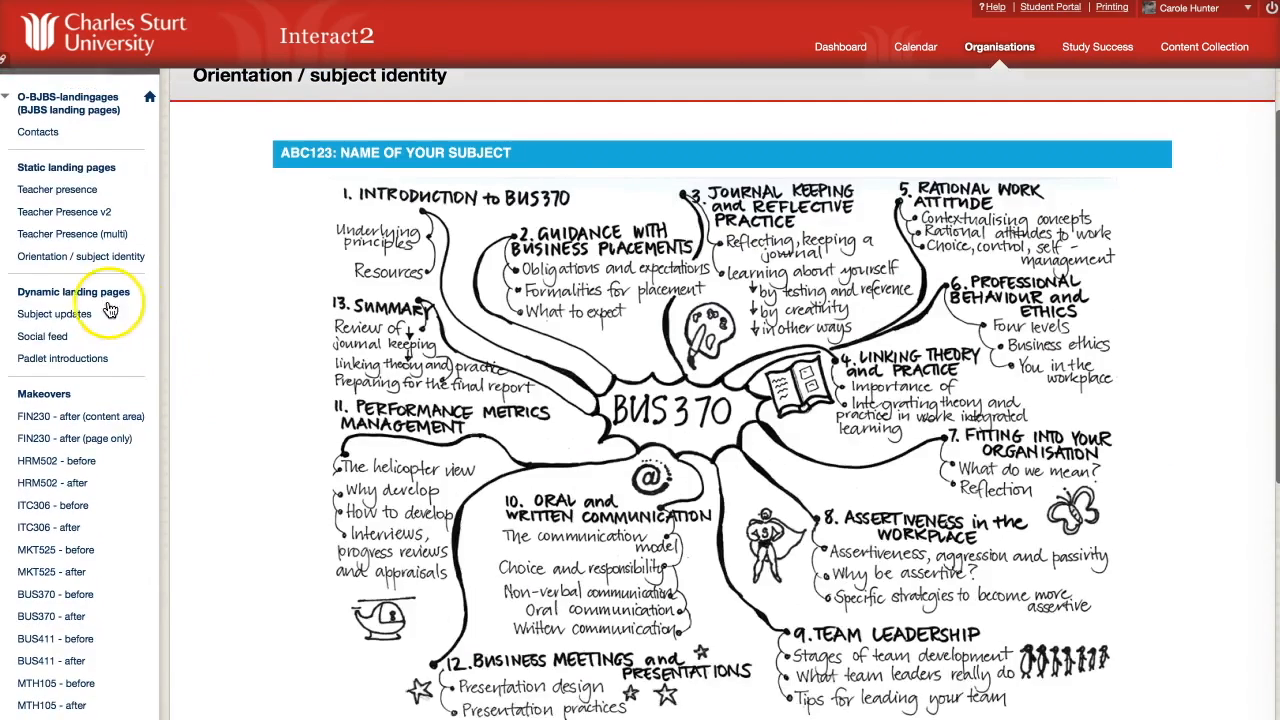
Scroll through the Subject updates page with its Week 1 and Week 2 sections.
{"action": "left_click", "coordinate": [83, 316]}
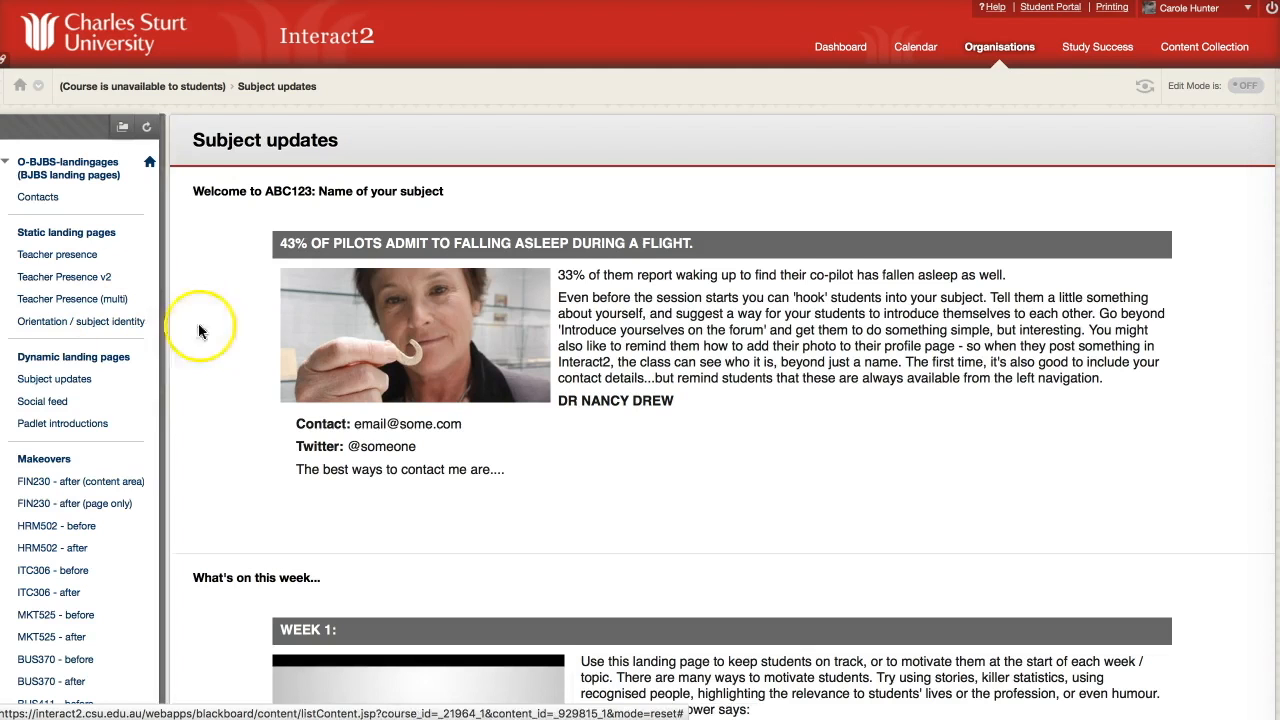
{"action": "scroll", "coordinate": [185, 440], "scroll_direction": "down", "scroll_amount": 4}
{"action": "scroll", "coordinate": [186, 445], "scroll_direction": "down", "scroll_amount": 10}
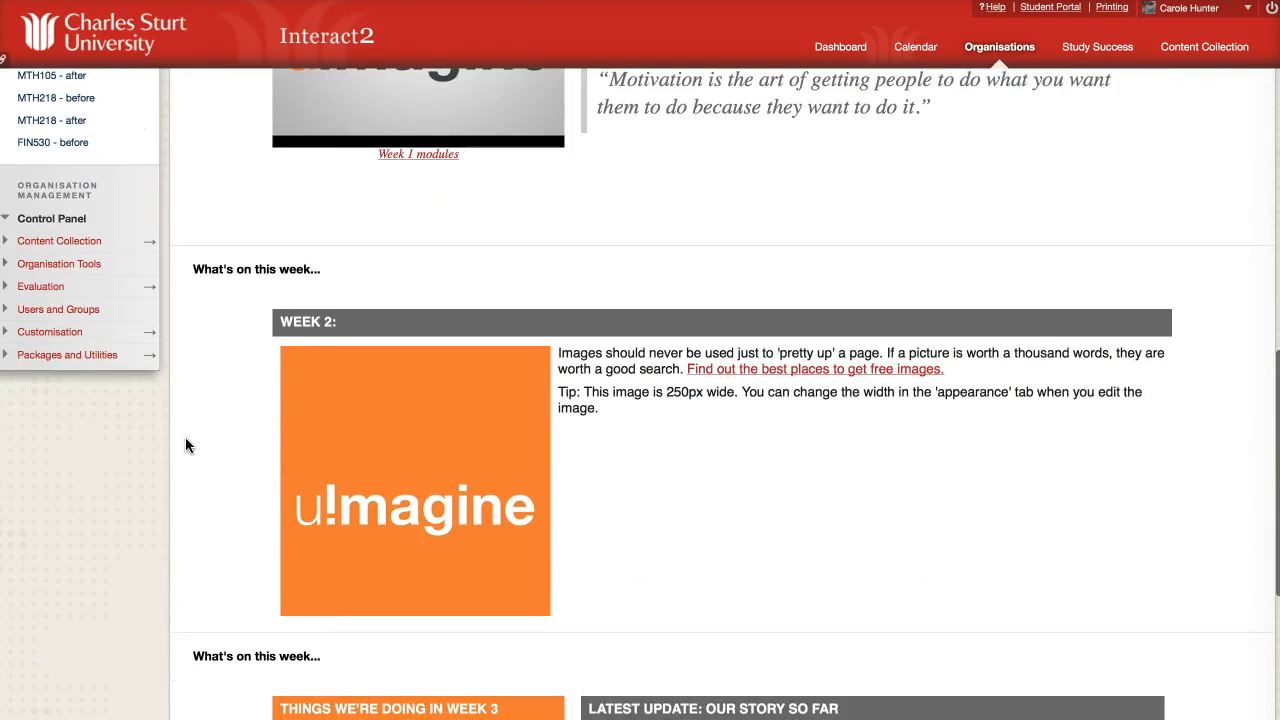
{"action": "scroll", "coordinate": [185, 445], "scroll_direction": "up", "scroll_amount": 13}
Browse the Social feed and Padlet introductions boards, then go back to Teacher presence.
{"action": "left_click", "coordinate": [55, 404]}
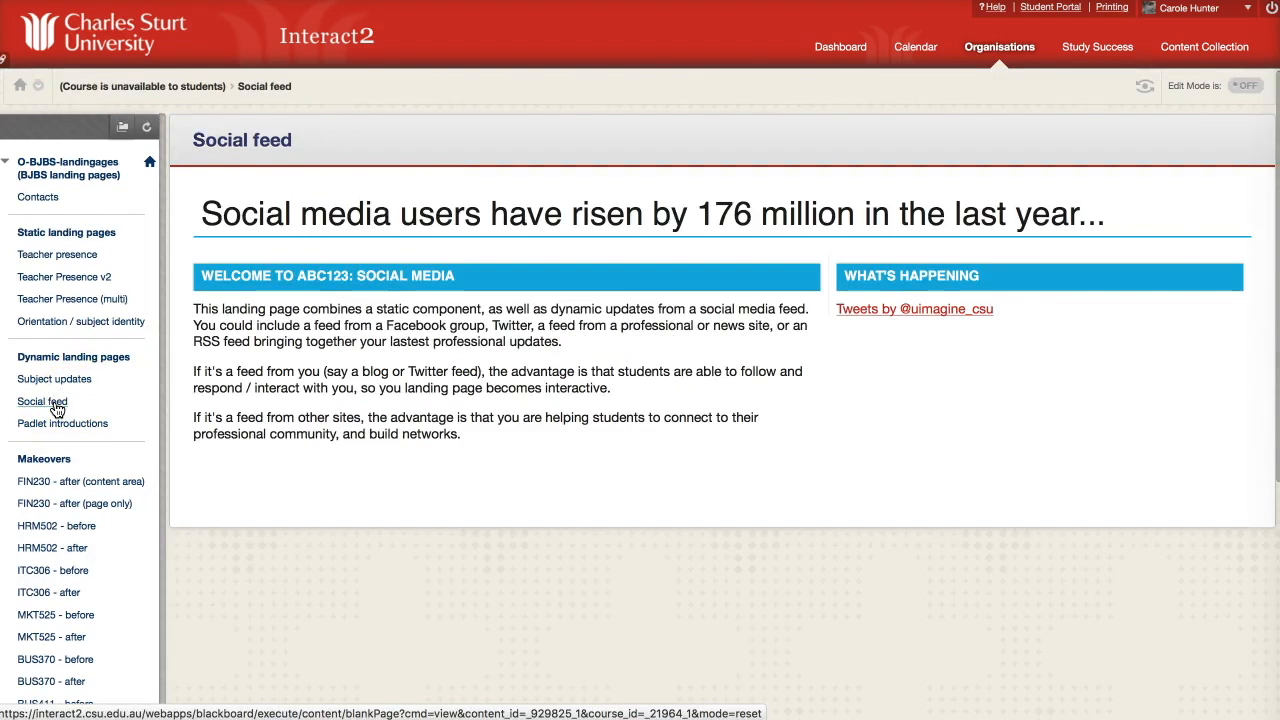
{"action": "left_click", "coordinate": [52, 424]}
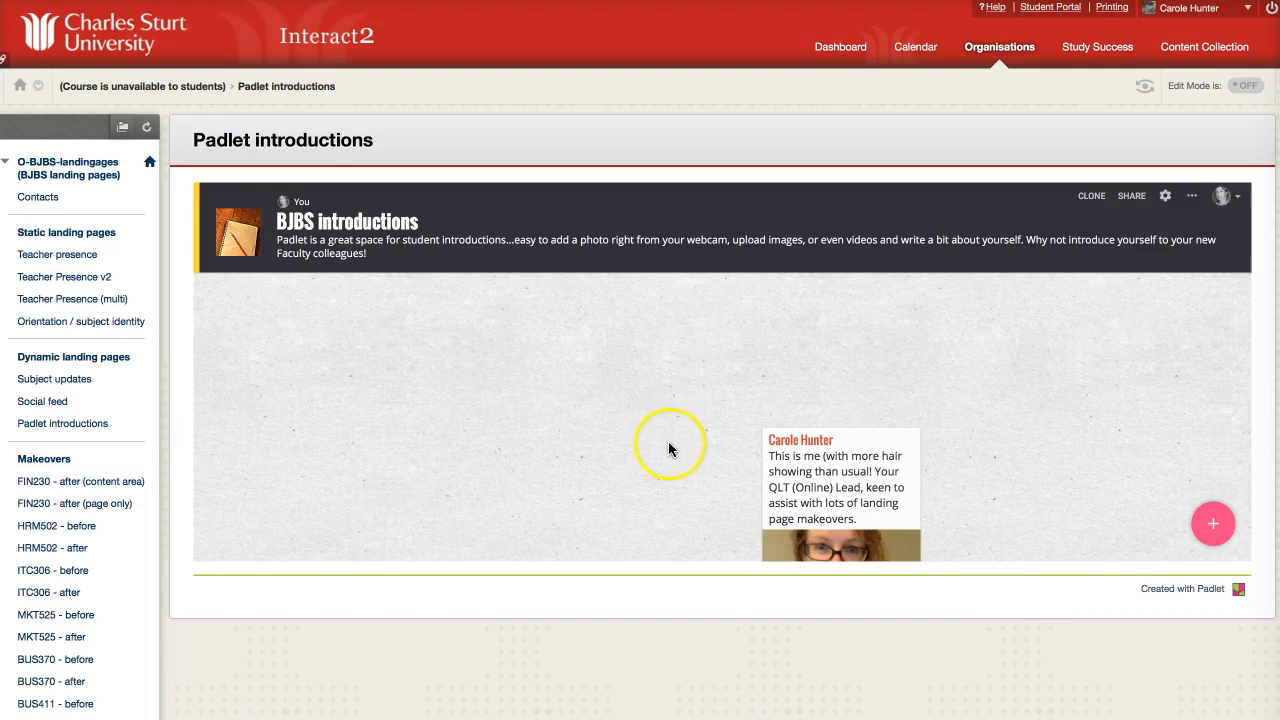
{"action": "scroll", "coordinate": [668, 448], "scroll_direction": "down", "scroll_amount": 1}
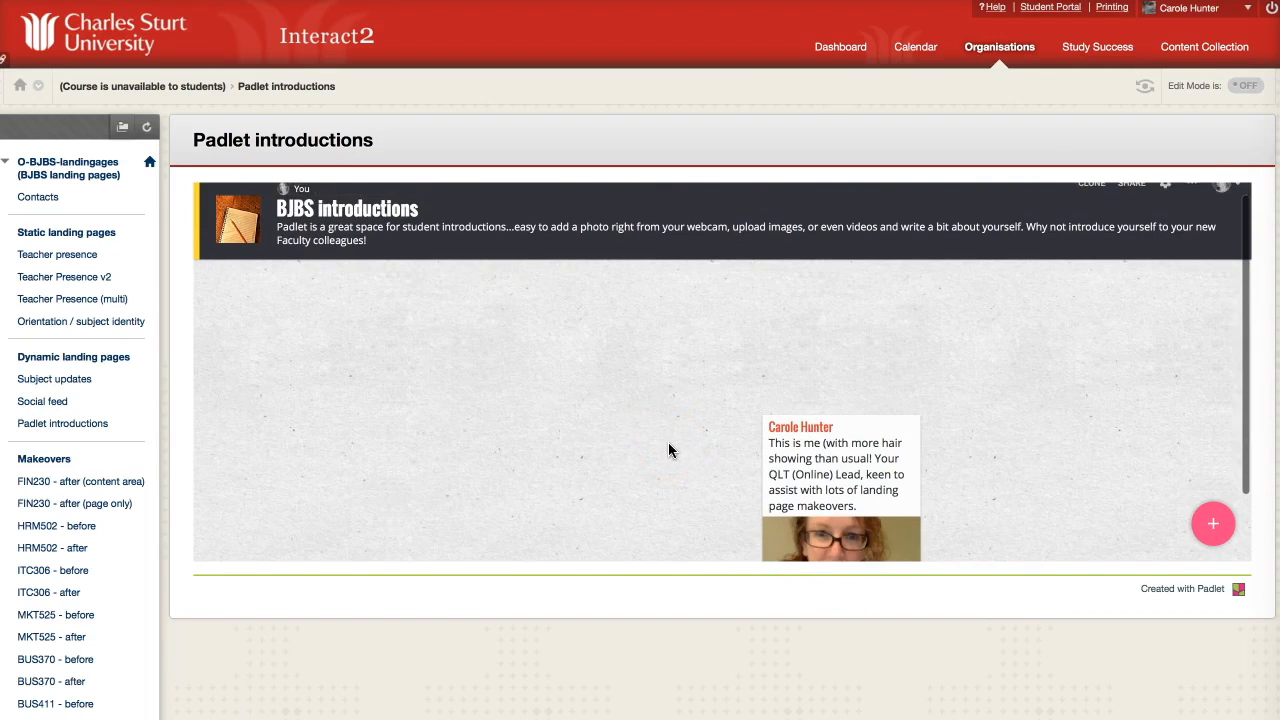
{"action": "scroll", "coordinate": [668, 450], "scroll_direction": "down", "scroll_amount": 2}
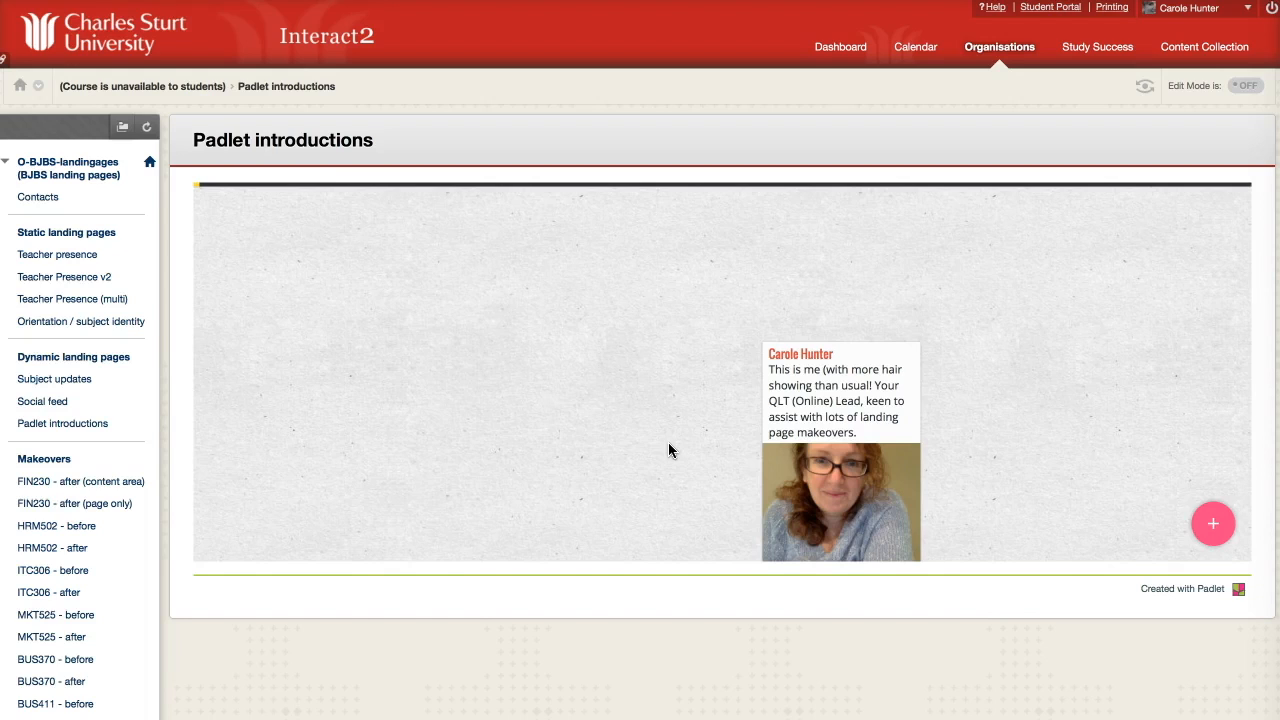
{"action": "scroll", "coordinate": [669, 444], "scroll_direction": "up", "scroll_amount": 2}
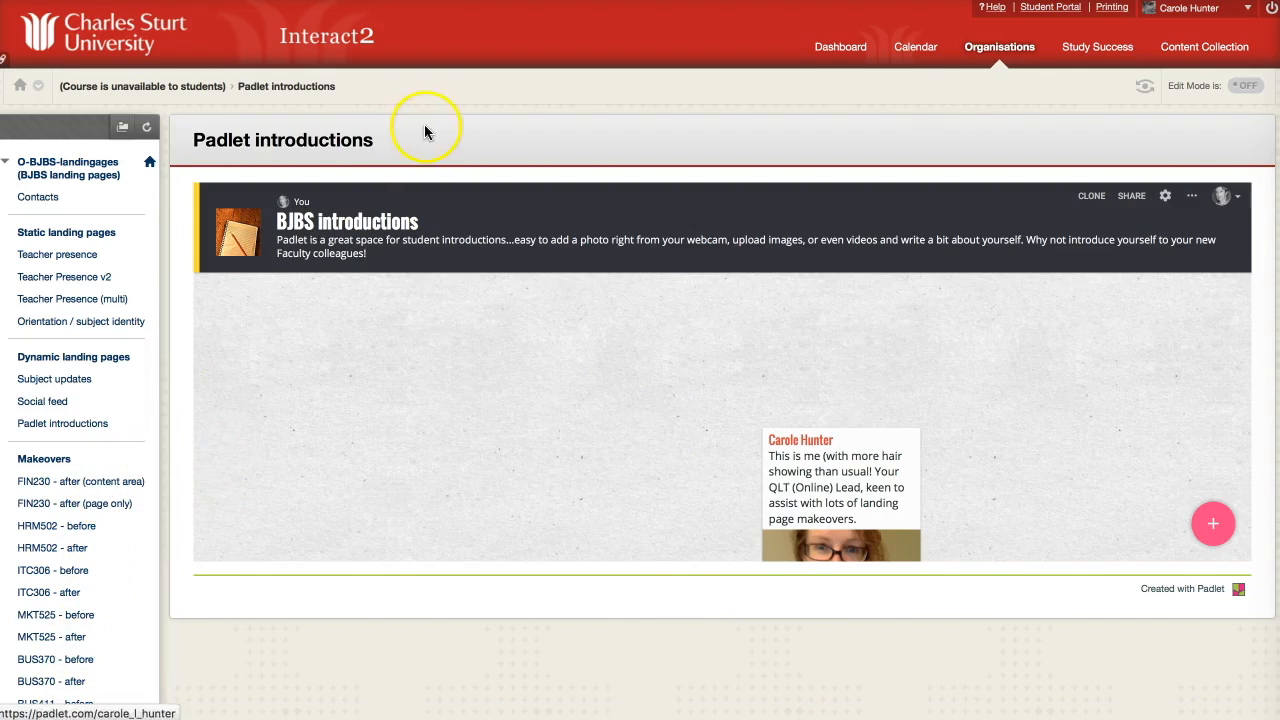
{"action": "left_click", "coordinate": [90, 256]}
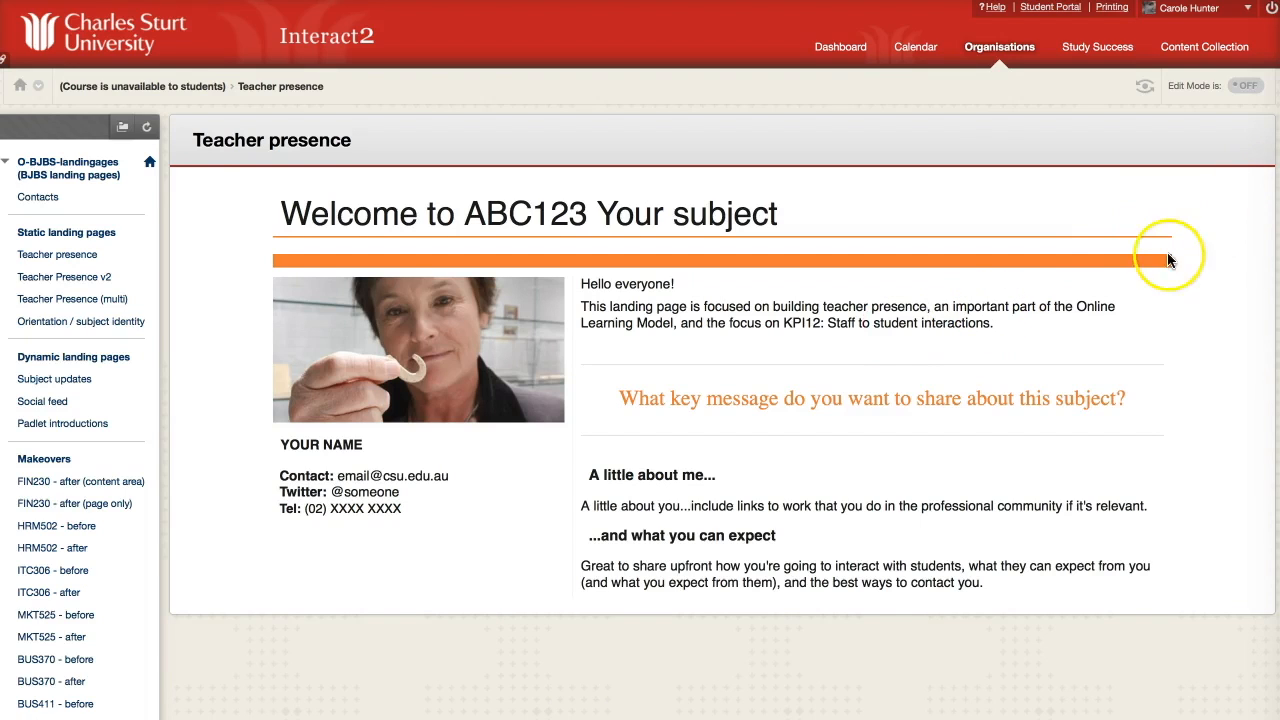
In Edit Mode, select the Teacher presence page's entire HTML source, then cancel without saving.
{"action": "left_click", "coordinate": [1252, 87]}
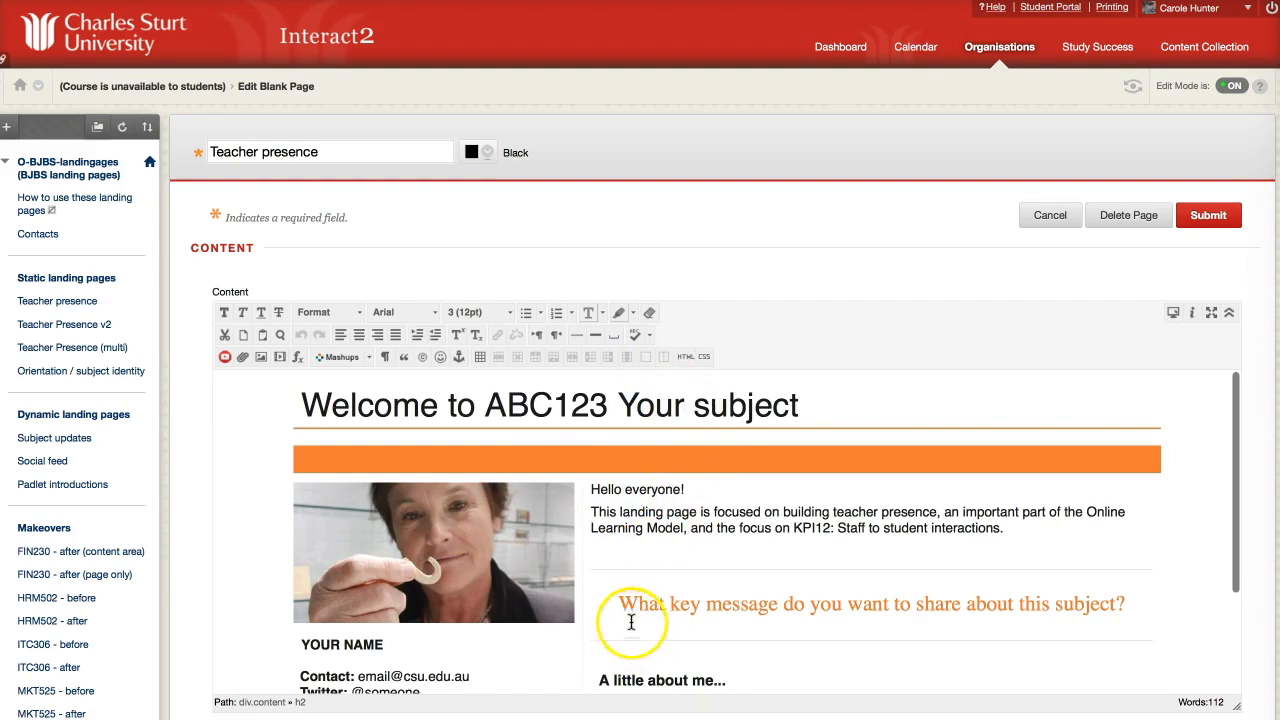
{"action": "left_click", "coordinate": [682, 356]}
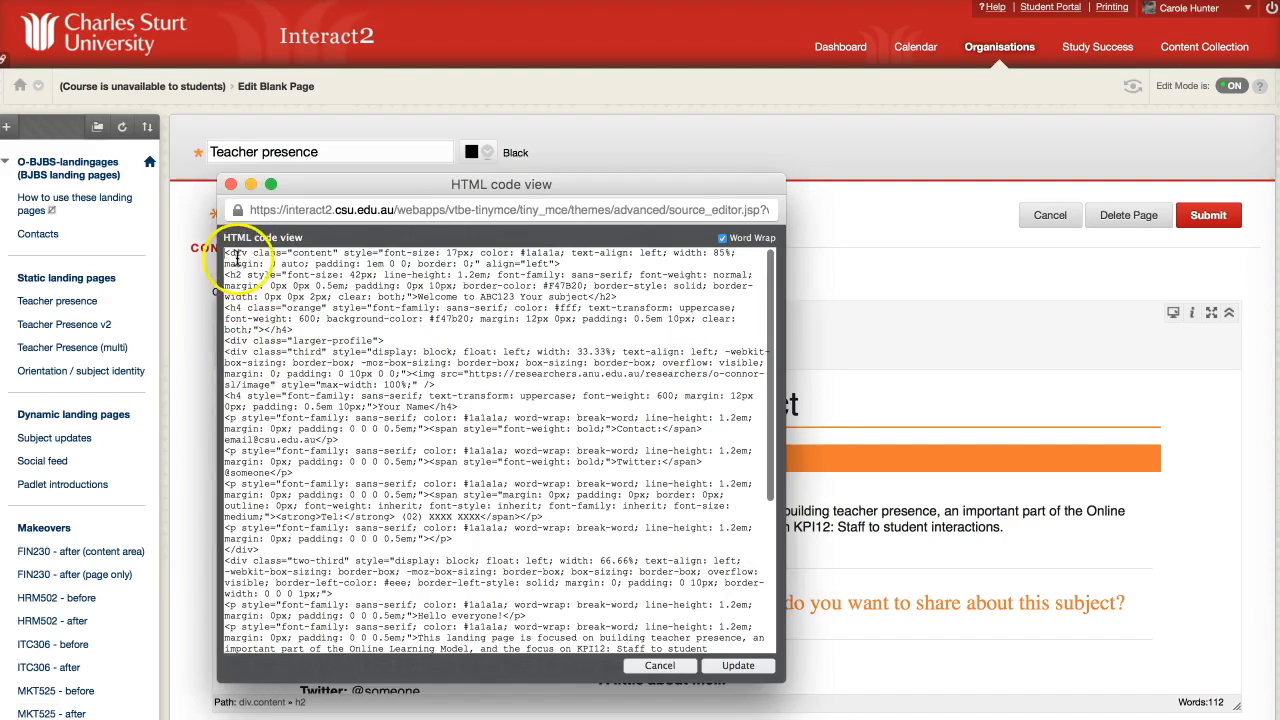
{"action": "left_click_drag", "start_coordinate": [224, 252], "coordinate": [290, 652]}
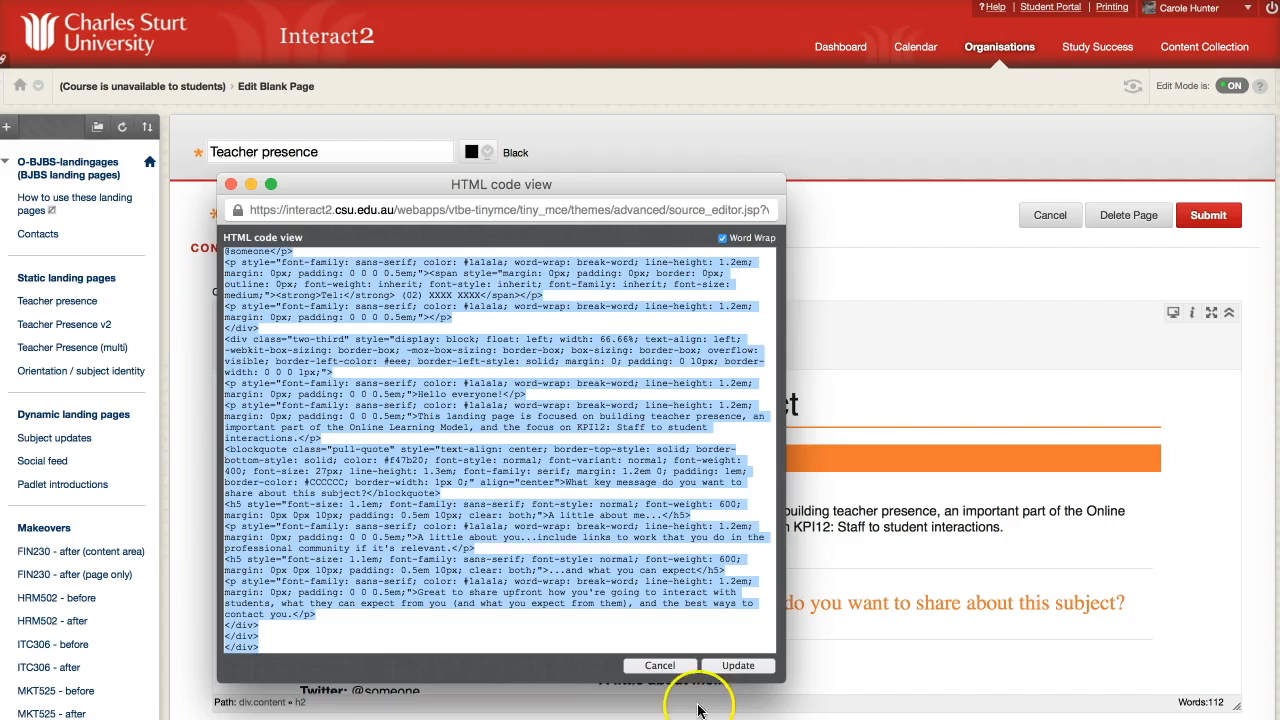
{"action": "left_click", "coordinate": [661, 664]}
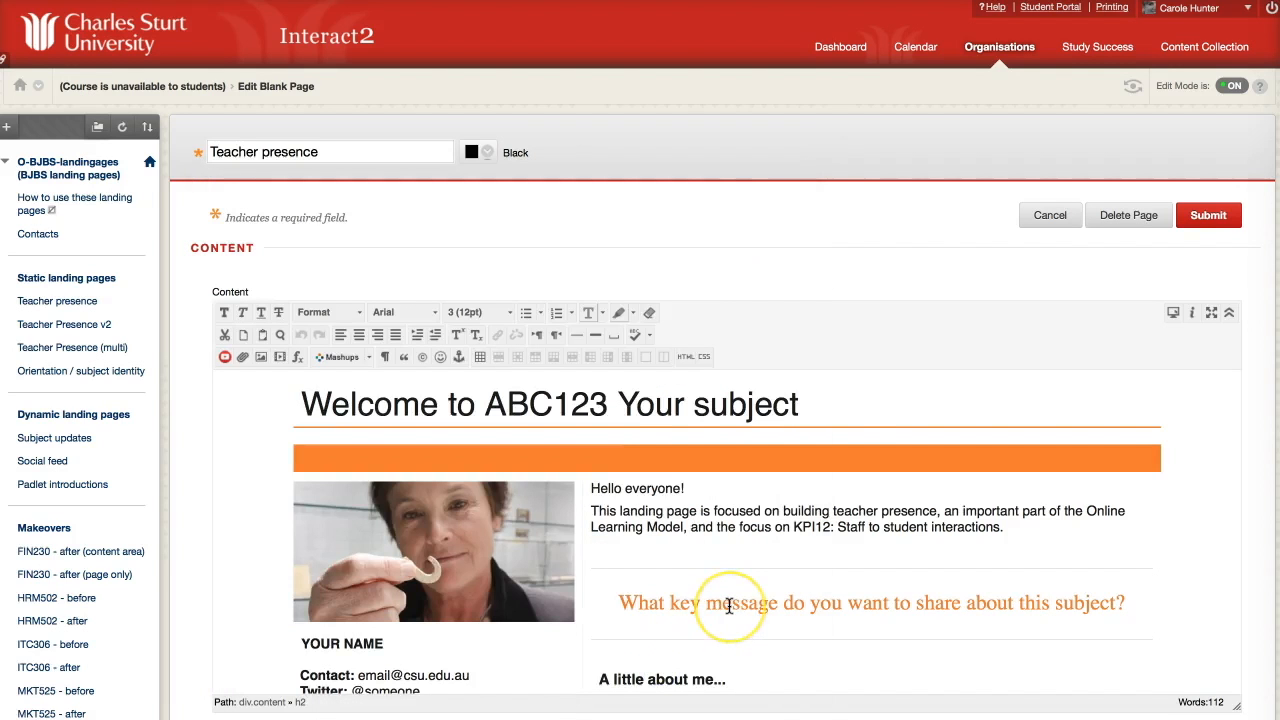
{"action": "left_click", "coordinate": [1050, 215]}
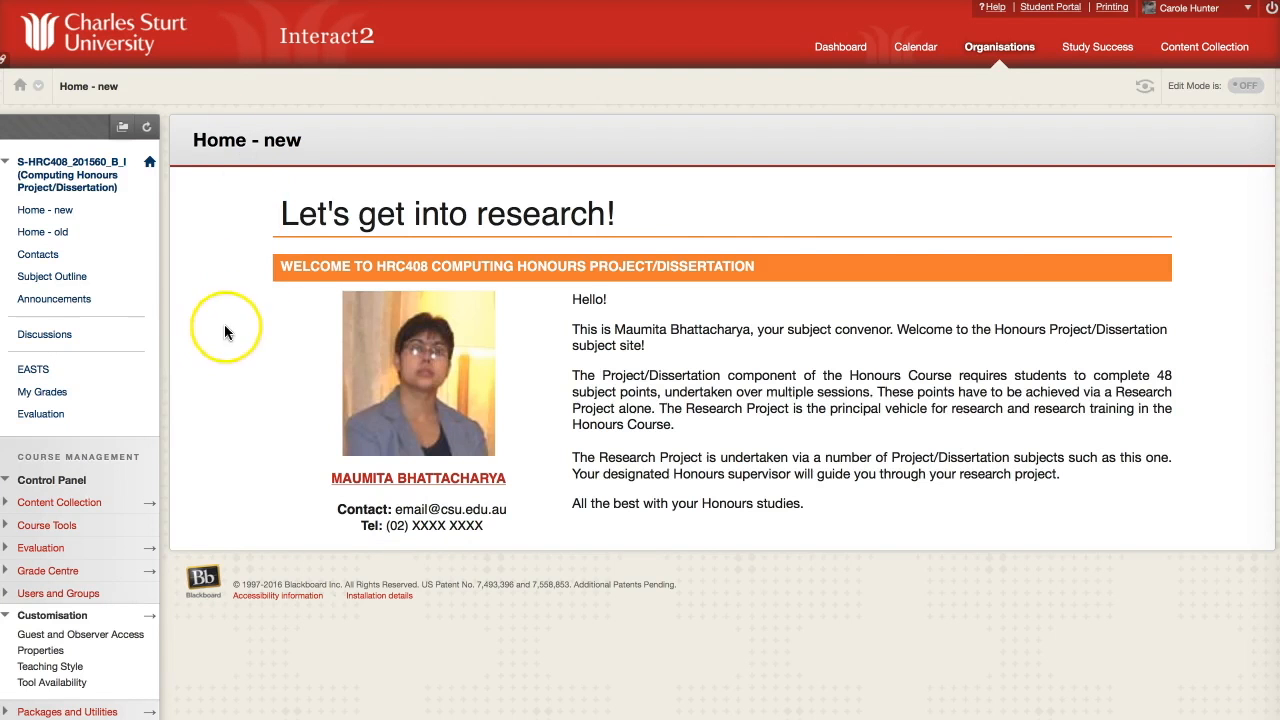
With Edit Mode on, create a blank page named 'Home' marked Available to Users.
{"action": "left_click", "coordinate": [55, 238]}
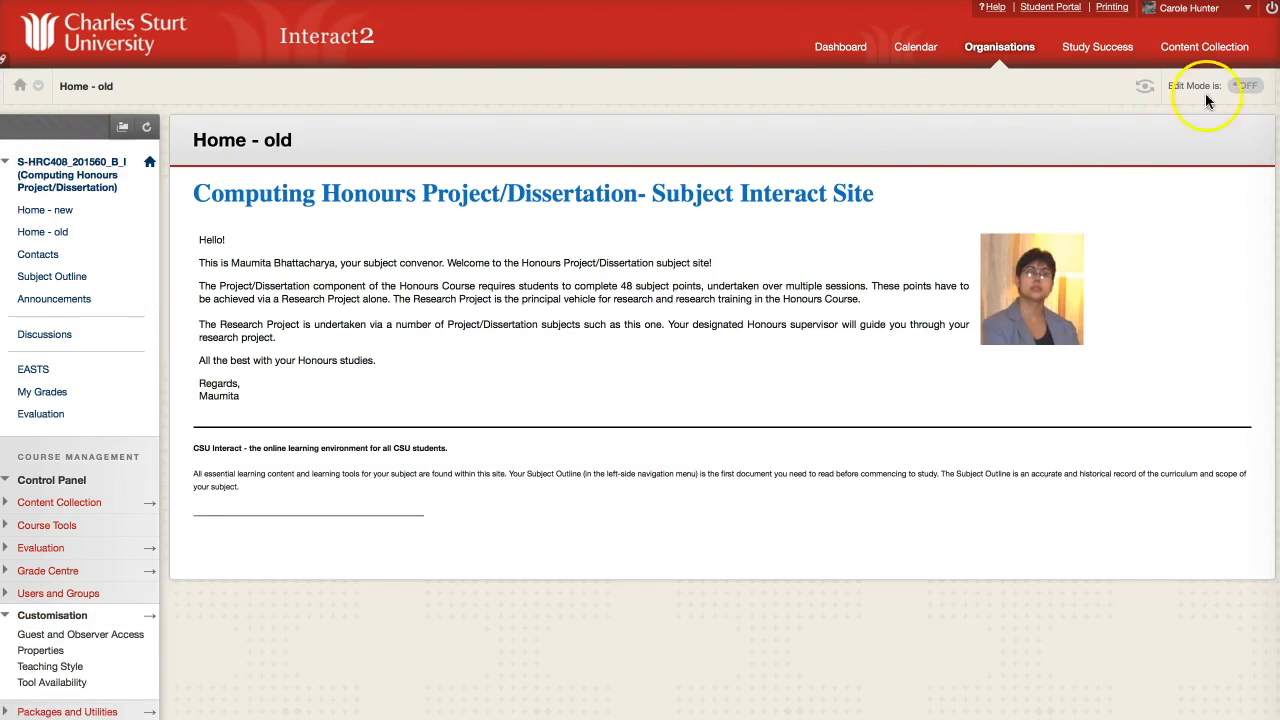
{"action": "left_click", "coordinate": [1245, 86]}
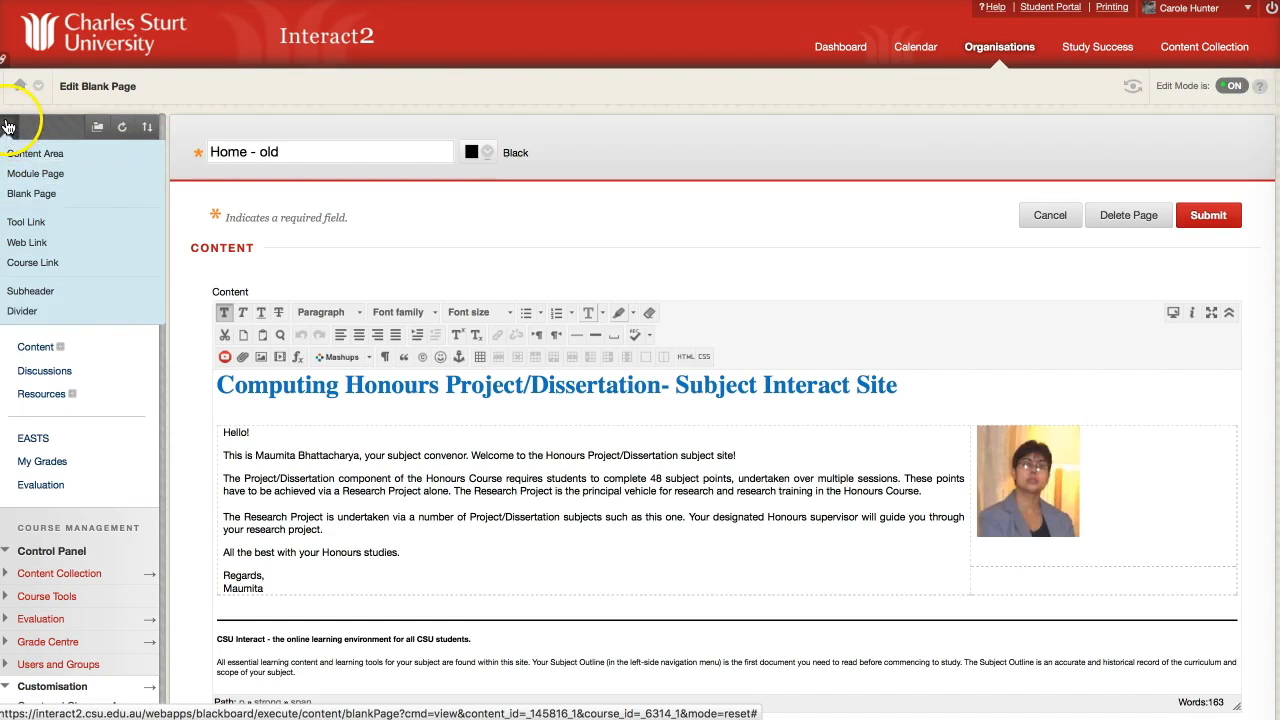
{"action": "left_click", "coordinate": [18, 193]}
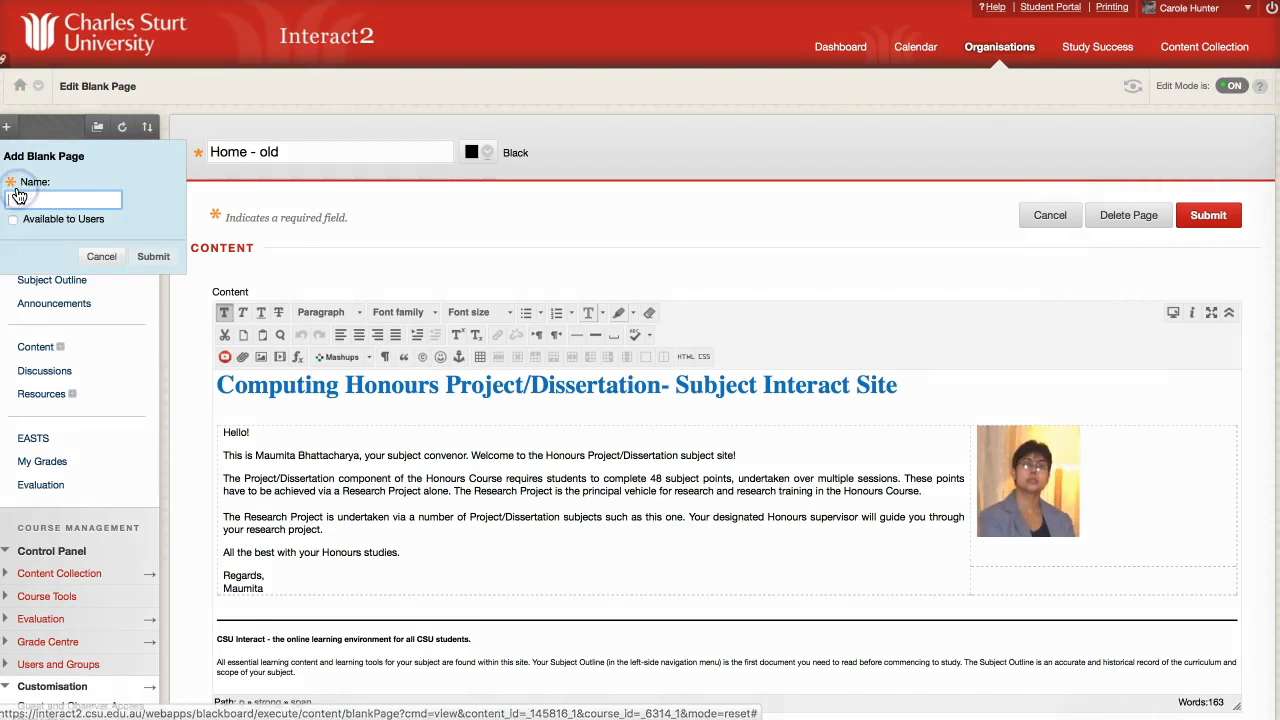
{"action": "type", "text": "Home"}
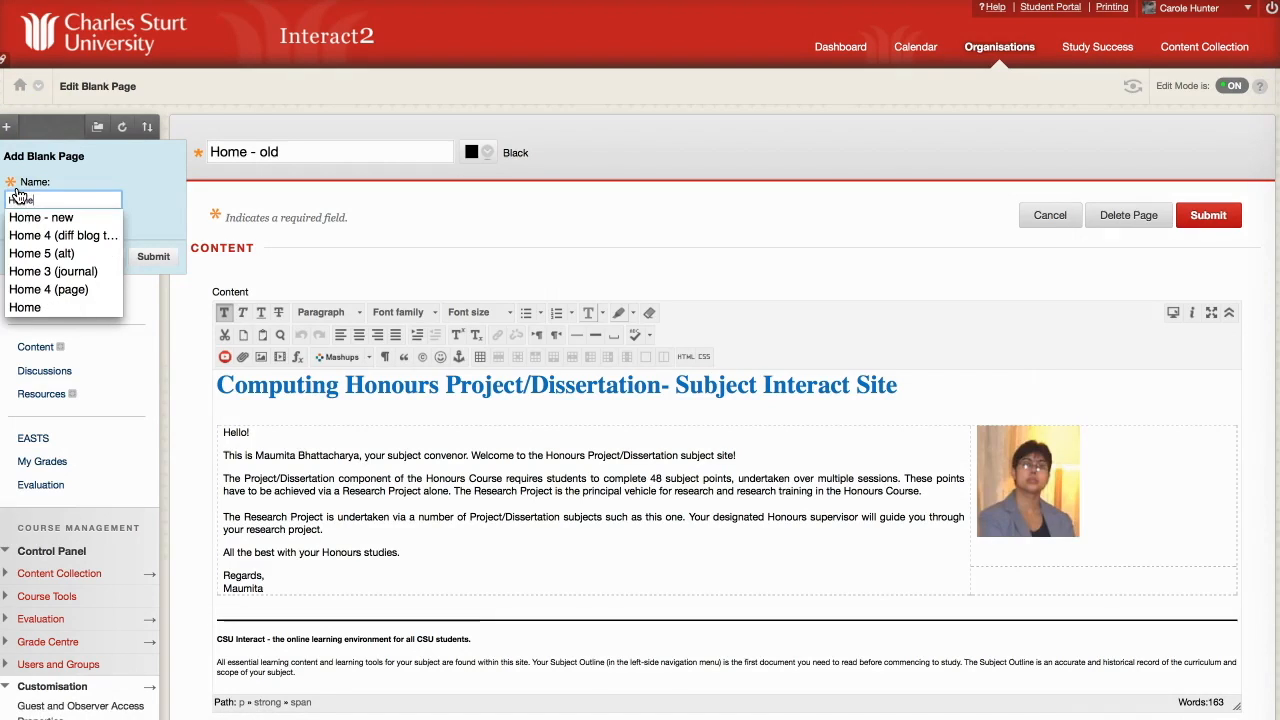
{"action": "left_click", "coordinate": [78, 184]}
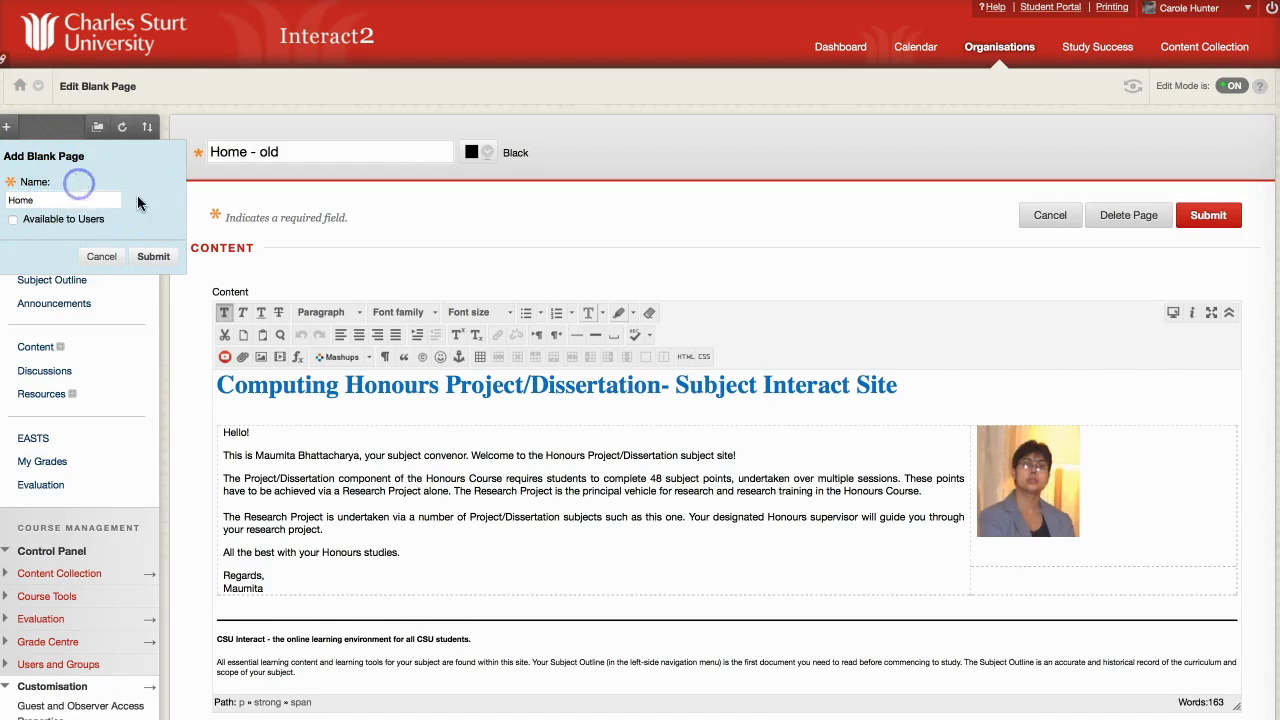
{"action": "left_click", "coordinate": [13, 219]}
{"action": "left_click", "coordinate": [13, 220]}
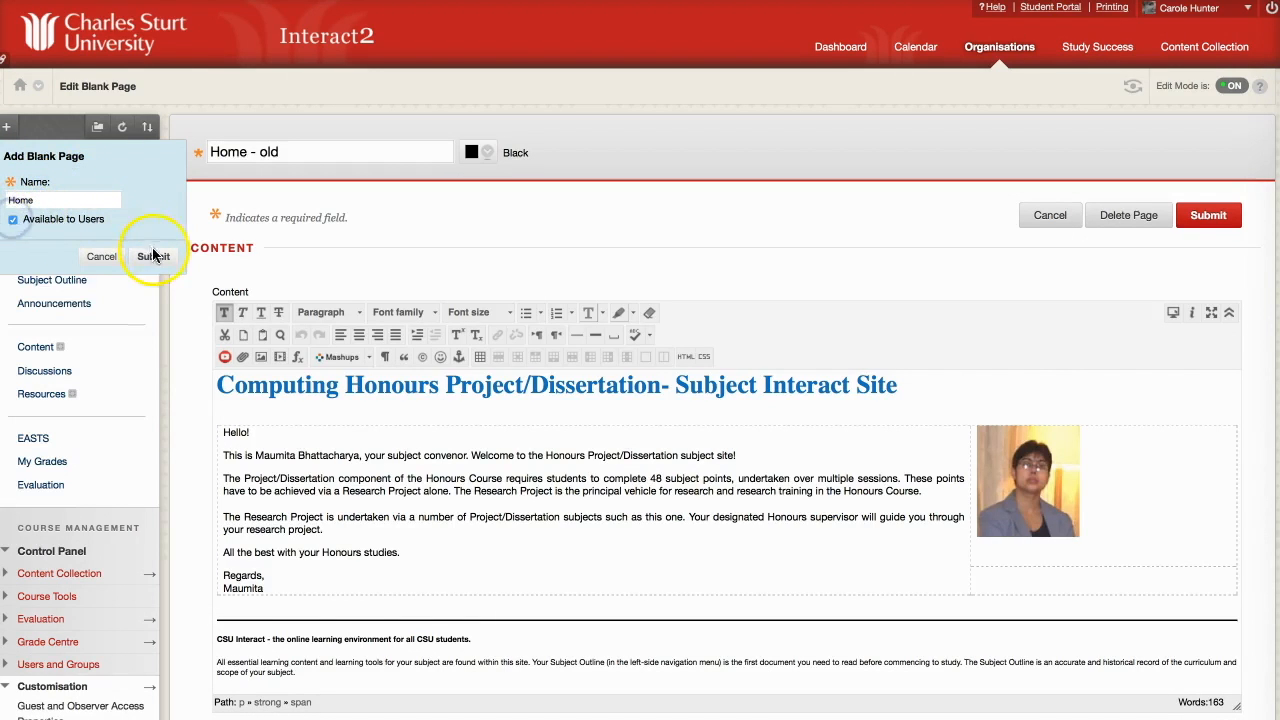
{"action": "left_click", "coordinate": [152, 256]}
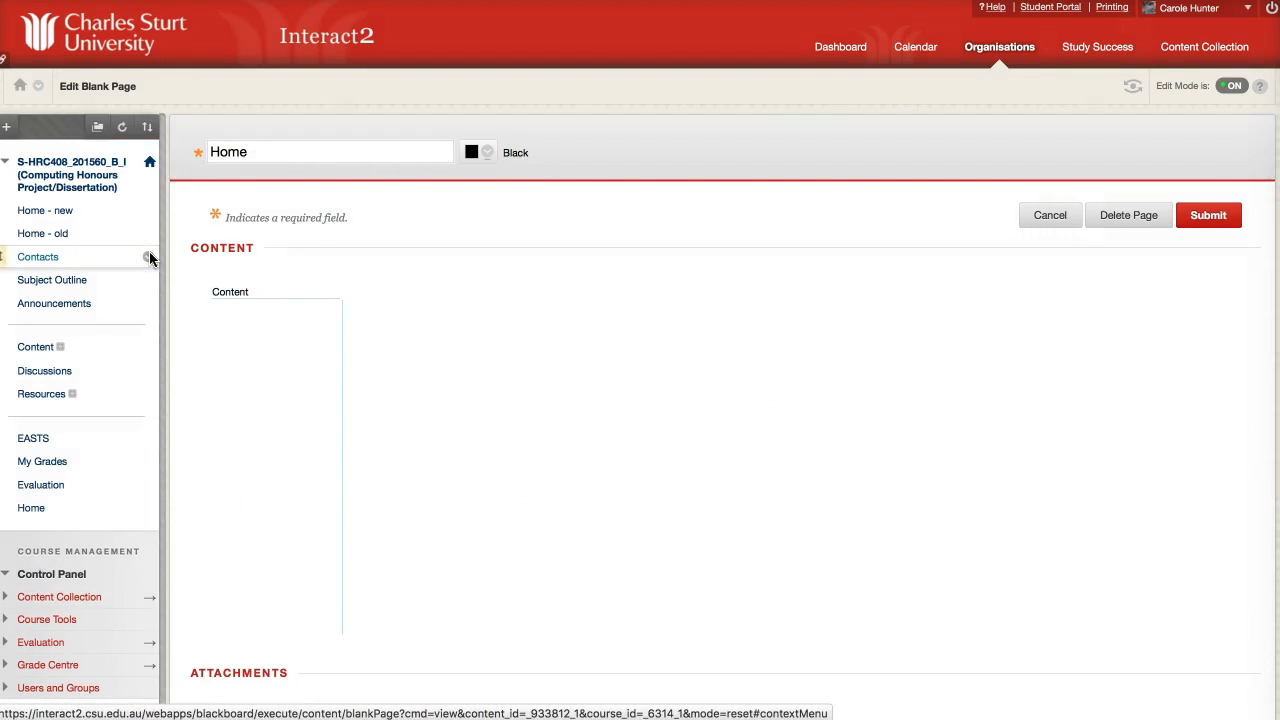
Paste the Teacher presence template HTML into the Home page body and submit it.
{"action": "left_click", "coordinate": [282, 414]}
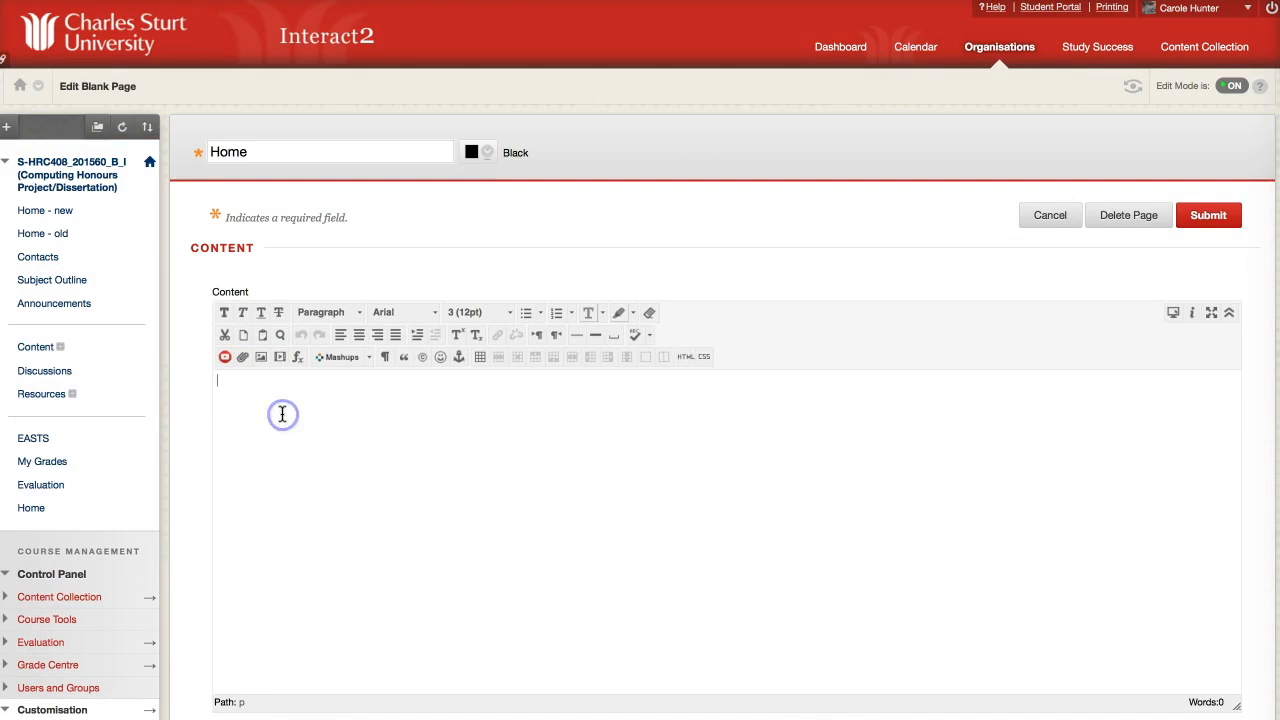
{"action": "left_click", "coordinate": [686, 358]}
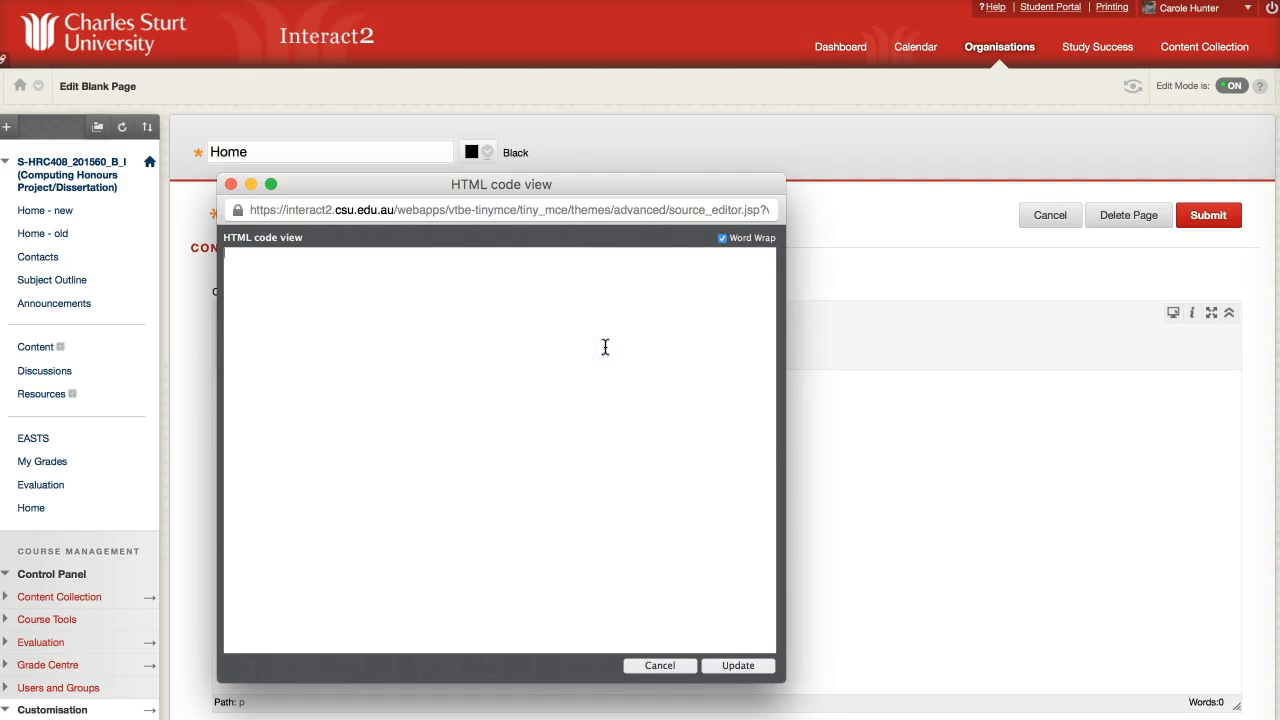
{"action": "key", "text": "super+v"}
{"action": "left_click", "coordinate": [737, 666]}
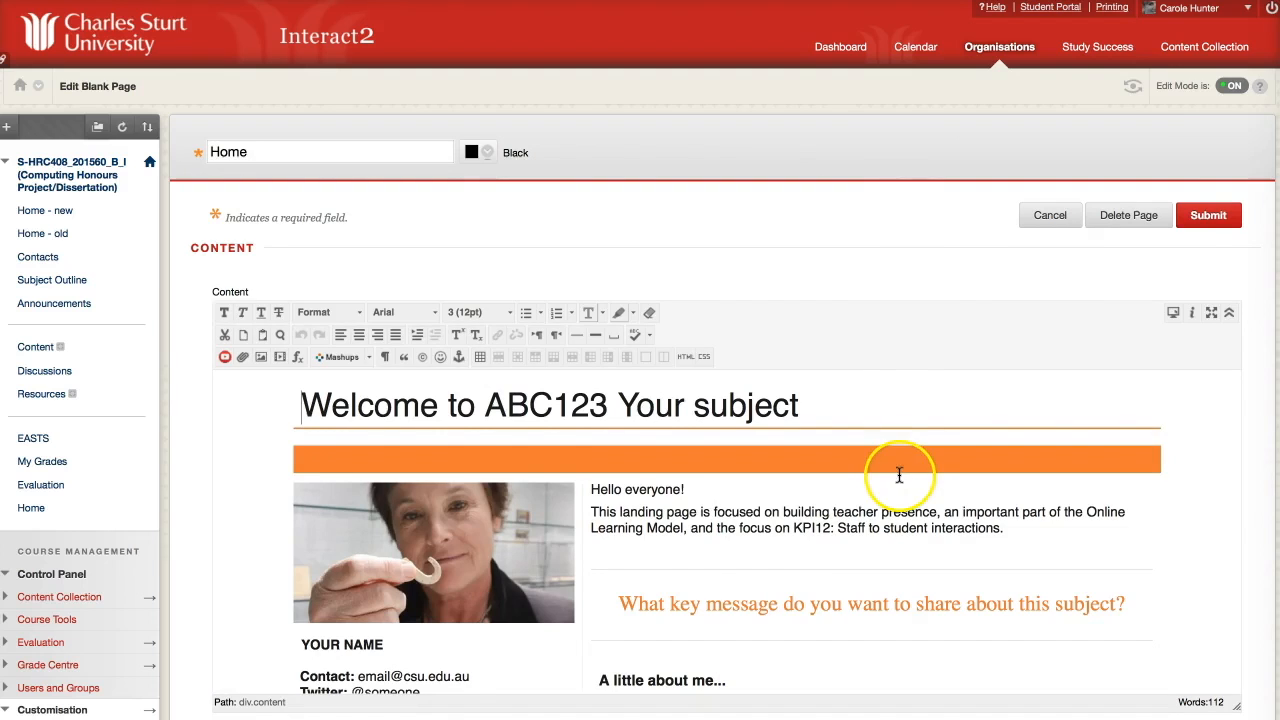
{"action": "left_click", "coordinate": [1207, 217]}
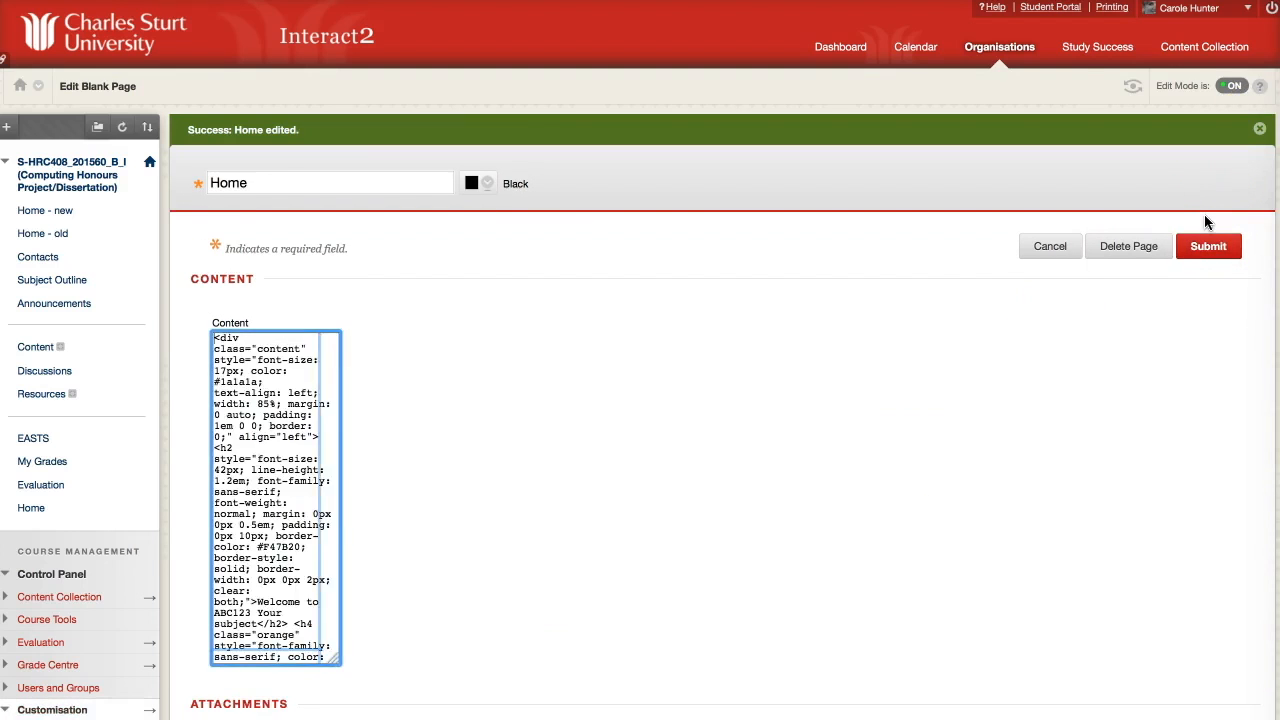
{"action": "left_click", "coordinate": [1018, 238]}
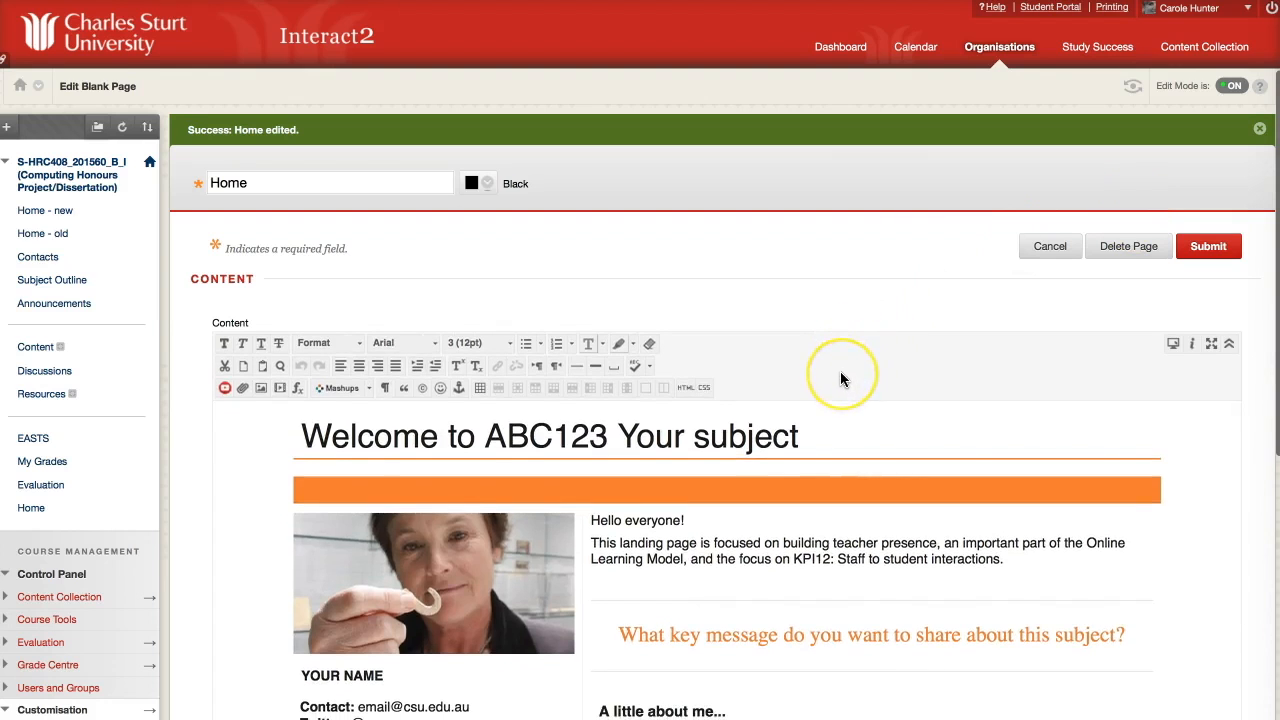
{"action": "scroll", "coordinate": [840, 371], "scroll_direction": "down", "scroll_amount": 2}
{"action": "scroll", "coordinate": [840, 371], "scroll_direction": "down", "scroll_amount": 1}
{"action": "scroll", "coordinate": [772, 426], "scroll_direction": "down", "scroll_amount": 2}
Replace the placeholder subject name in the orange banner with the HRC408 honours title.
{"action": "scroll", "coordinate": [772, 426], "scroll_direction": "up", "scroll_amount": 2}
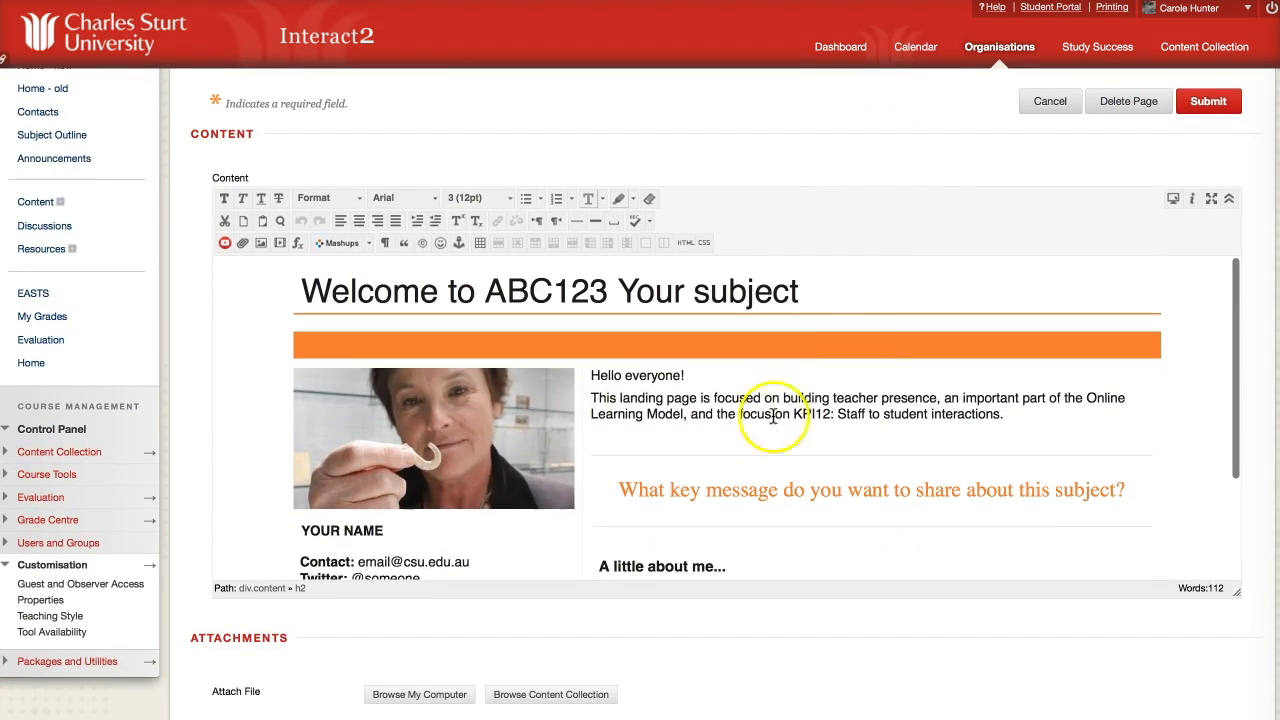
{"action": "scroll", "coordinate": [889, 277], "scroll_direction": "up", "scroll_amount": 3}
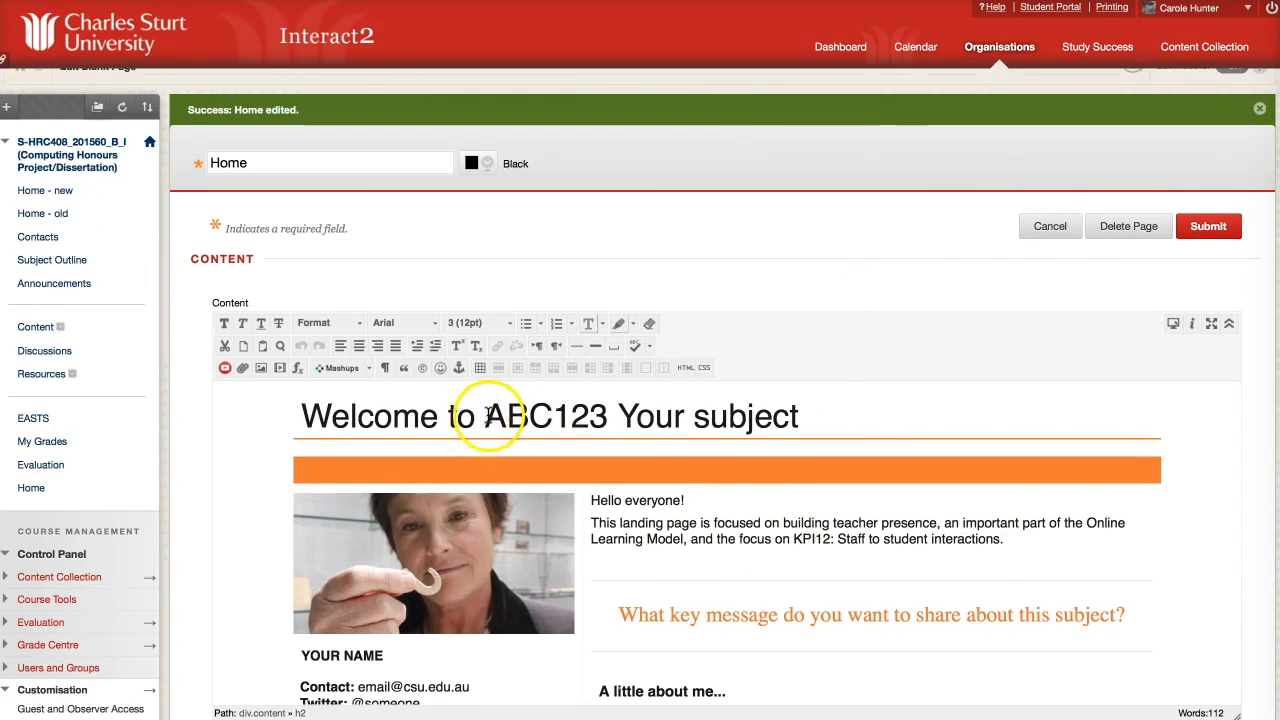
{"action": "left_click_drag", "start_coordinate": [489, 415], "coordinate": [807, 429]}
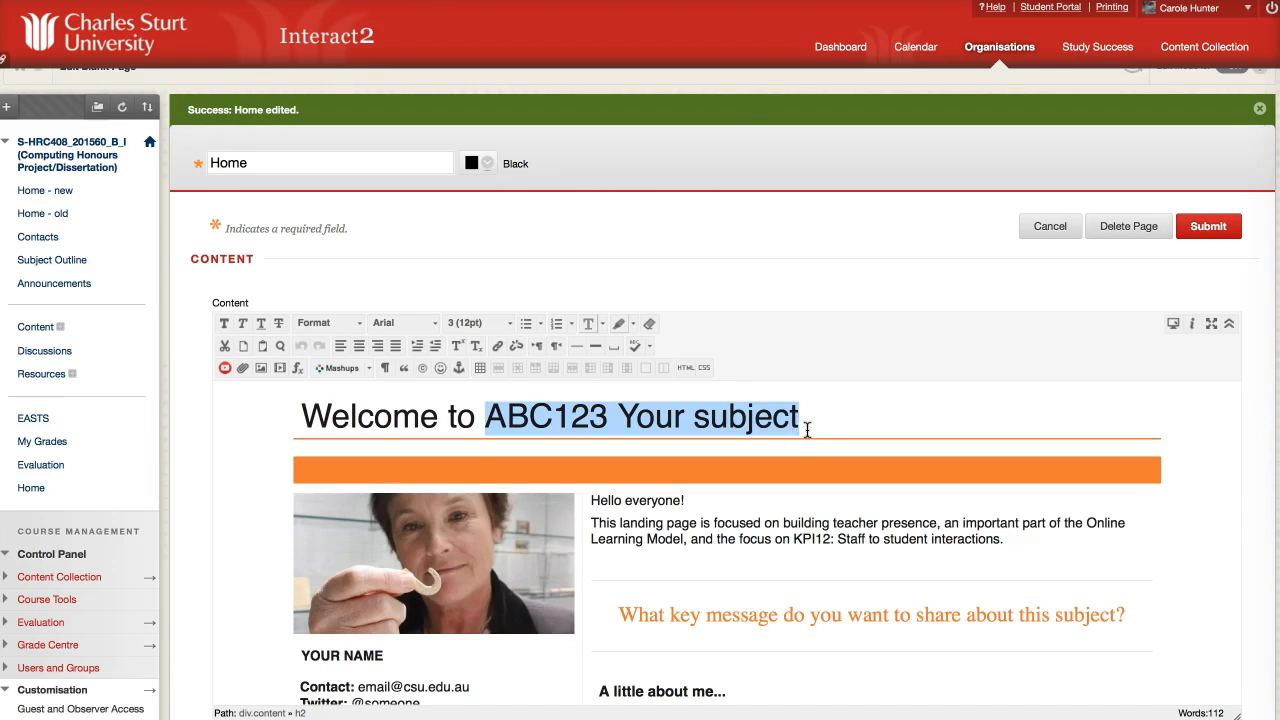
{"action": "type", "text": "HRC408 Com"}
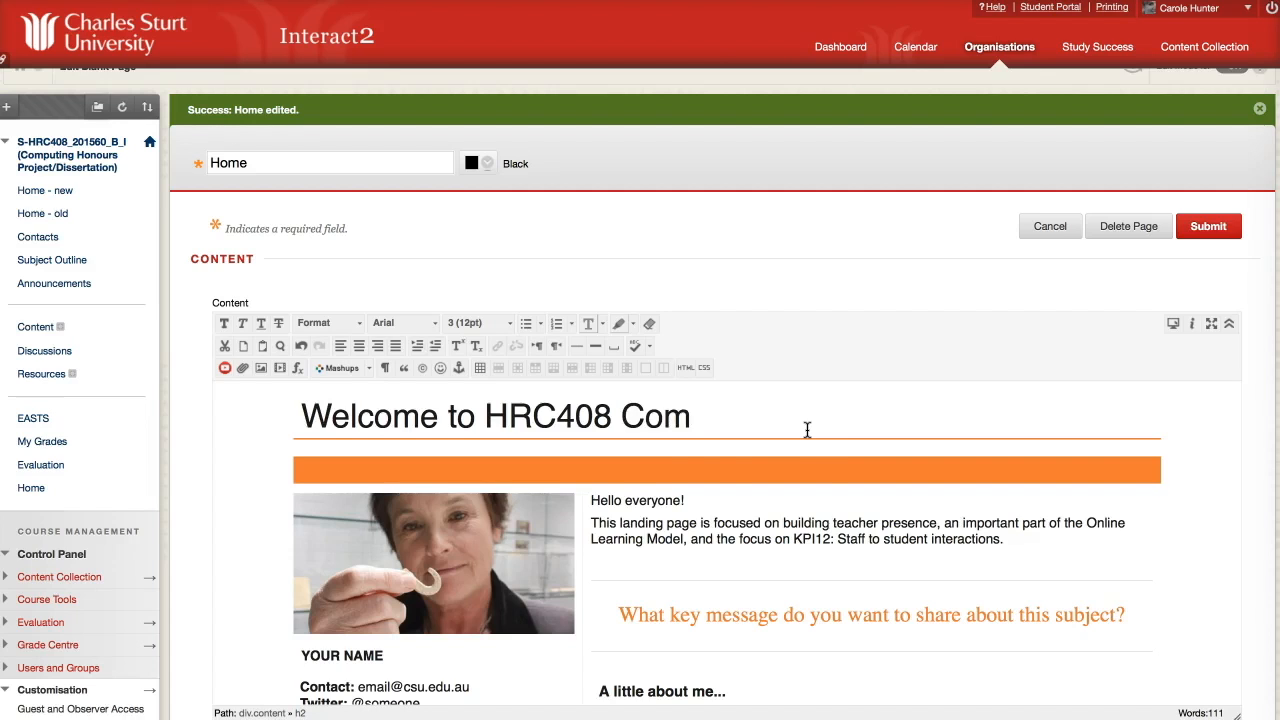
{"action": "left_click", "coordinate": [683, 471]}
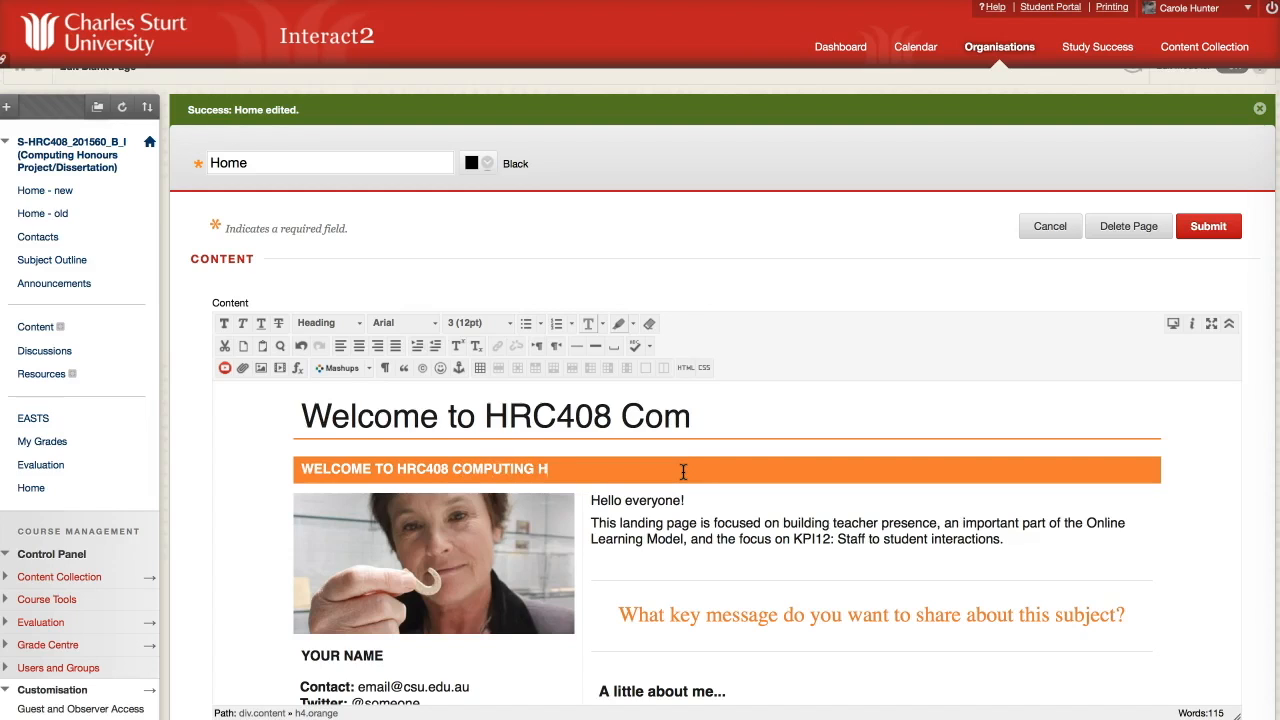
{"action": "type", "text": "OURS"}
{"action": "key", "text": "BackSpace"}
{"action": "key", "text": "BackSpace"}
{"action": "key", "text": "BackSpace"}
{"action": "key", "text": "BackSpace"}
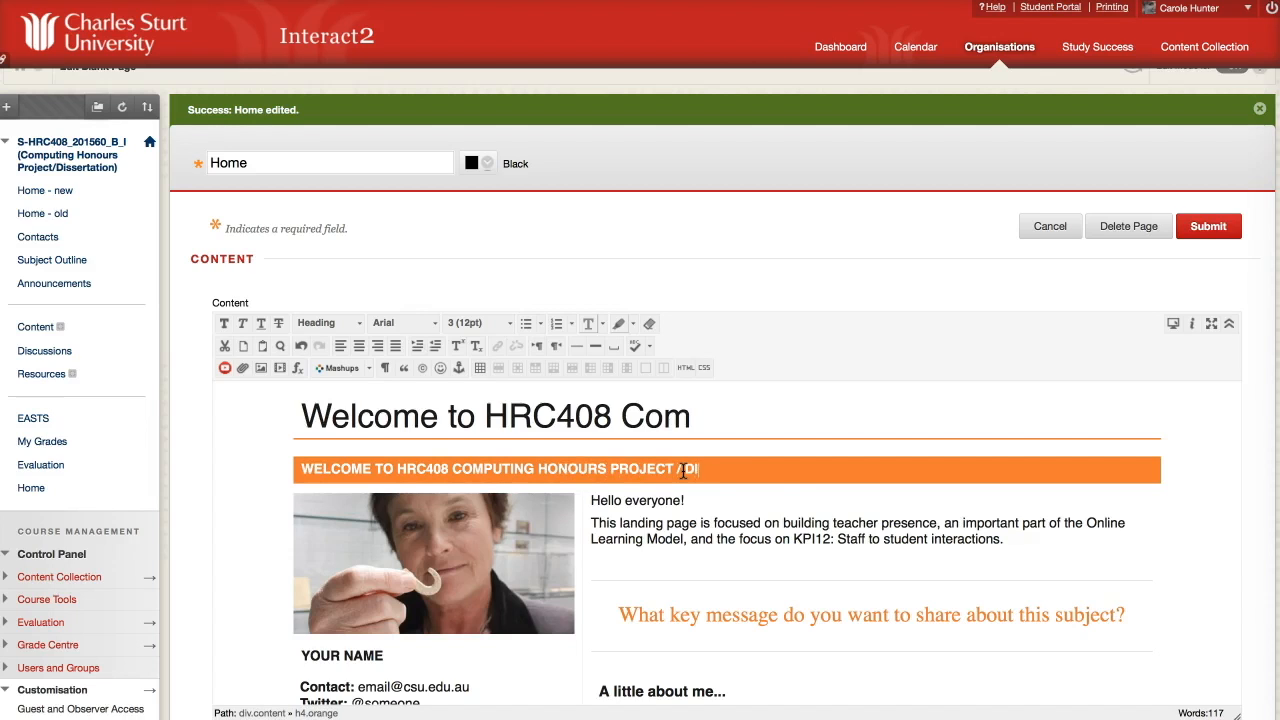
Retype the main heading as 'Let's get into research!' and submit the page.
{"action": "left_click_drag", "start_coordinate": [697, 418], "coordinate": [306, 420]}
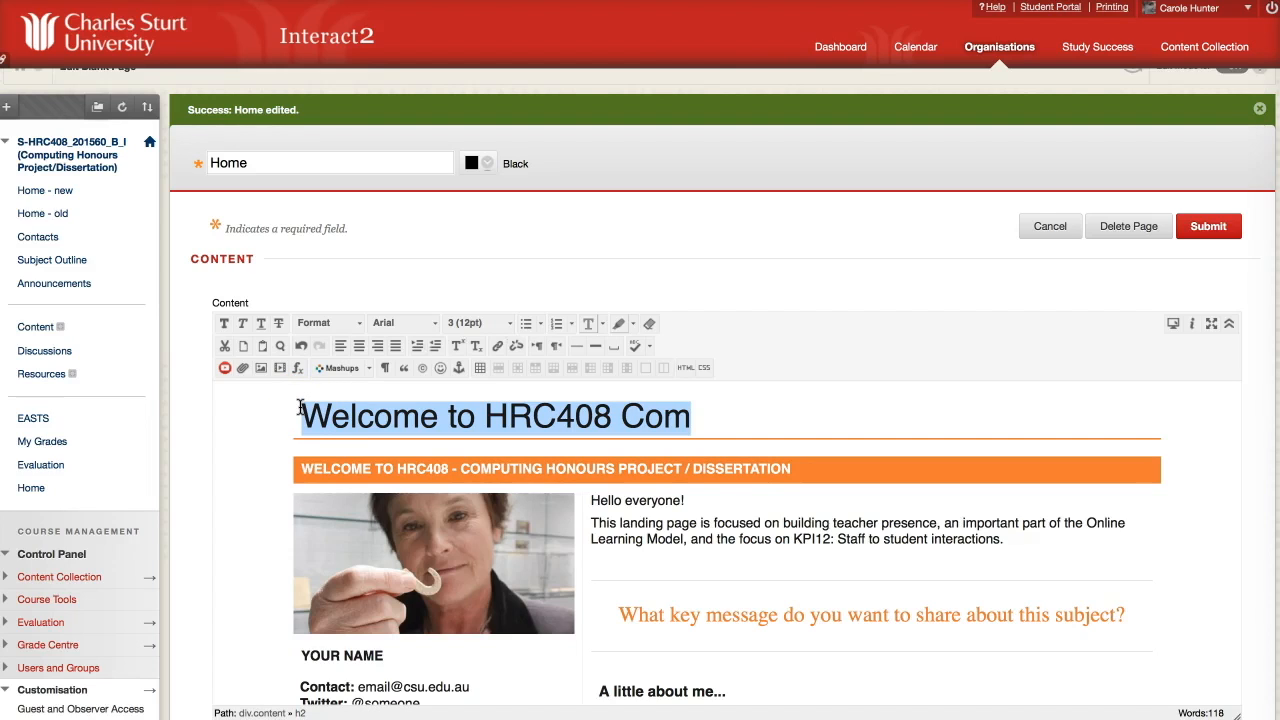
{"action": "type", "text": "Let's get into research!"}
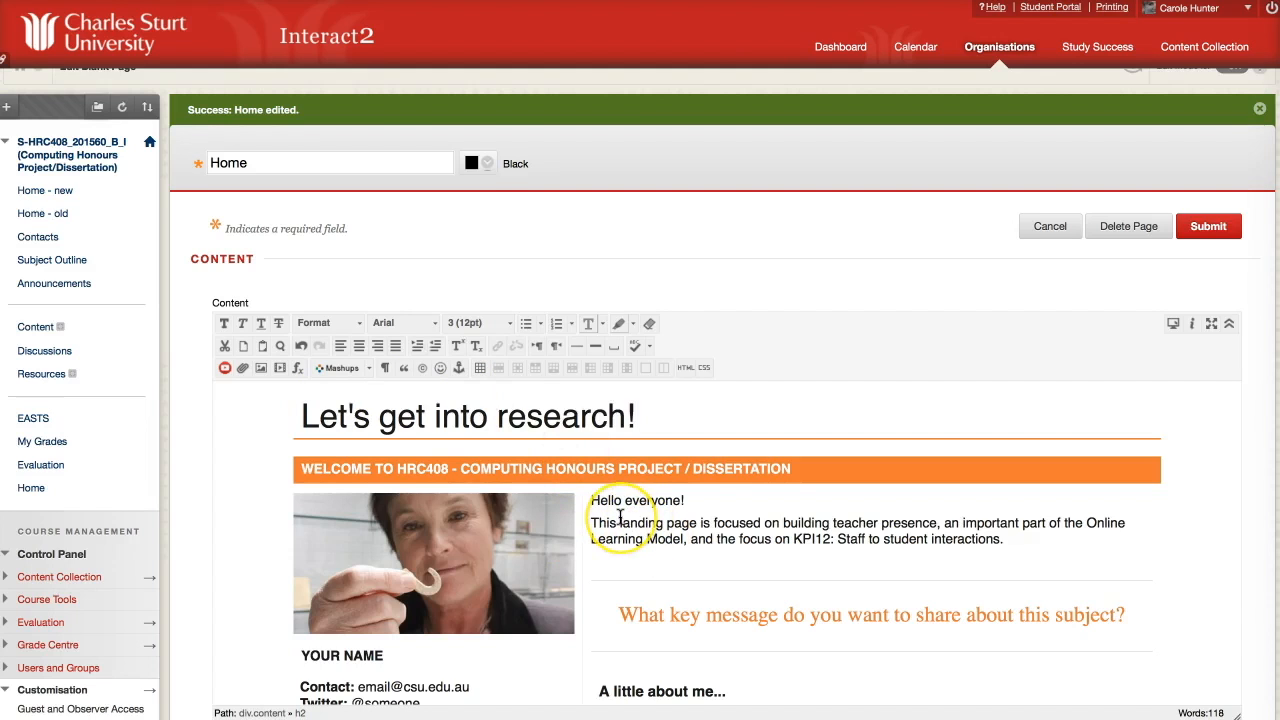
{"action": "scroll", "coordinate": [749, 391], "scroll_direction": "down", "scroll_amount": 1}
{"action": "scroll", "coordinate": [748, 392], "scroll_direction": "up", "scroll_amount": 1}
{"action": "scroll", "coordinate": [817, 320], "scroll_direction": "down", "scroll_amount": 3}
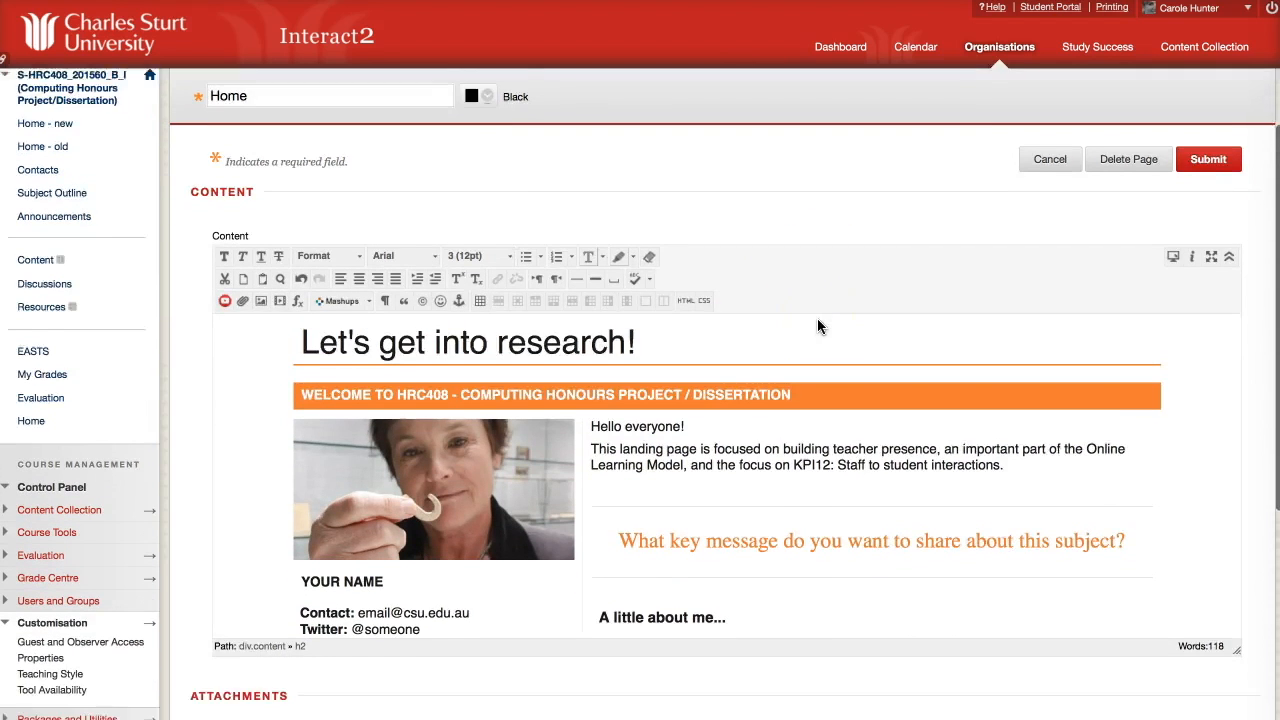
{"action": "scroll", "coordinate": [817, 326], "scroll_direction": "up", "scroll_amount": 1}
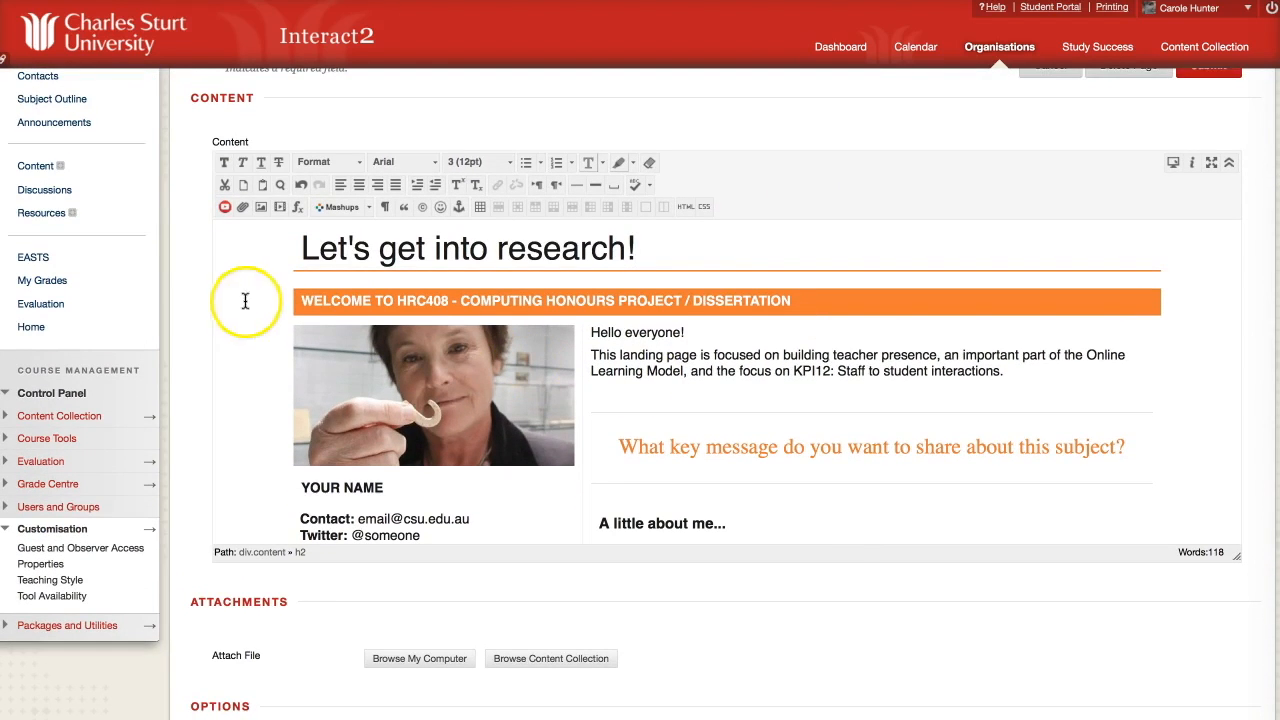
{"action": "scroll", "coordinate": [181, 232], "scroll_direction": "up", "scroll_amount": 3}
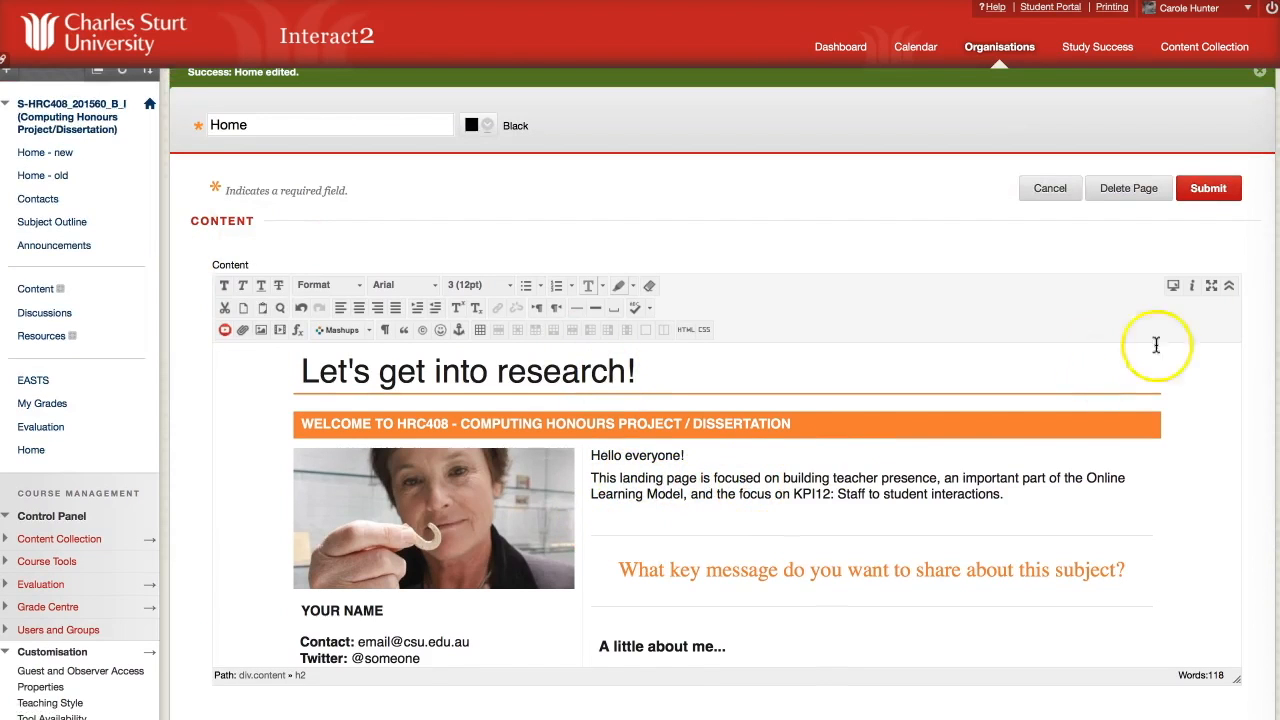
{"action": "left_click", "coordinate": [1224, 194]}
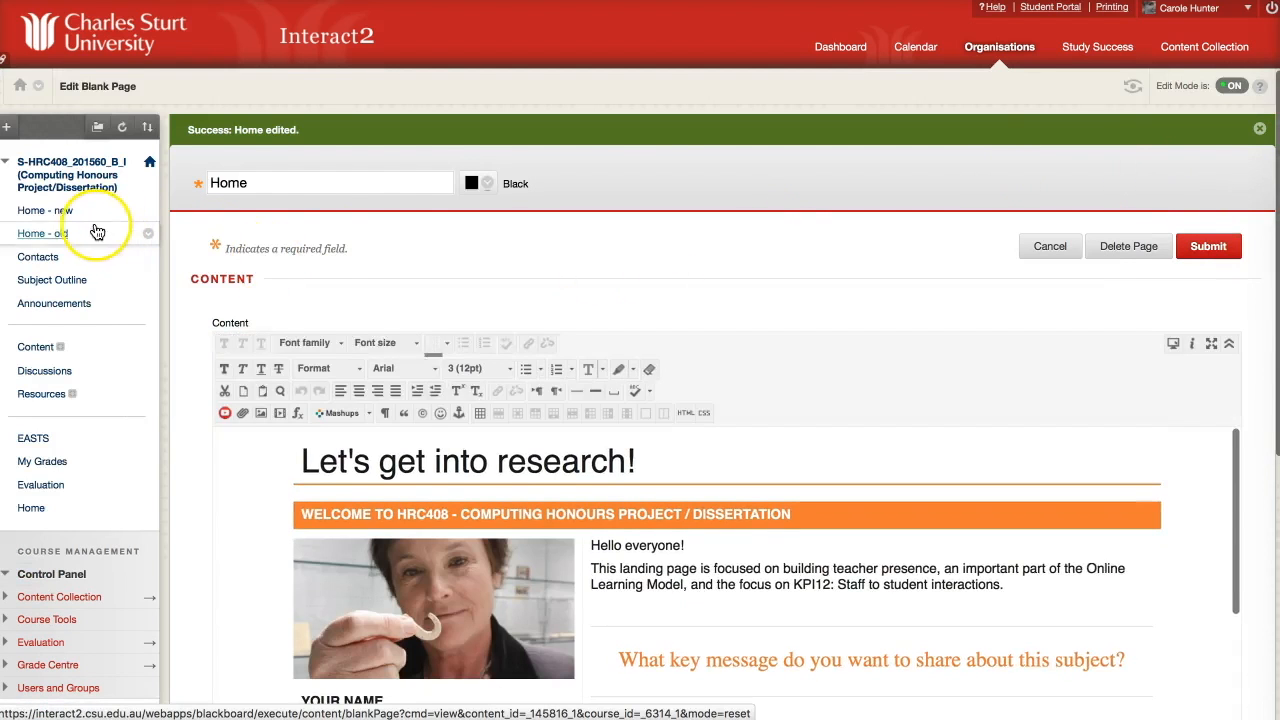
Select the welcome body text on the Home - old page for reuse.
{"action": "left_click", "coordinate": [97, 232]}
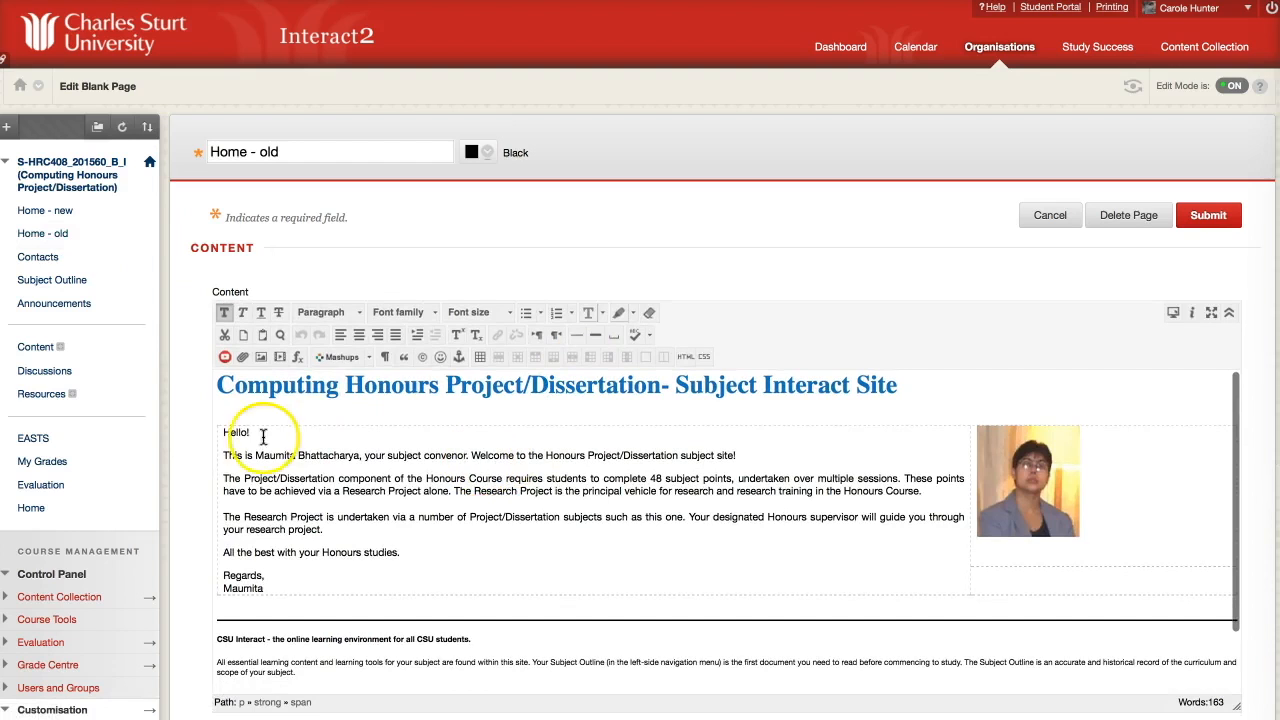
{"action": "left_click_drag", "start_coordinate": [215, 432], "coordinate": [411, 626]}
{"action": "key", "text": "ctrl+c"}
{"action": "left_click", "coordinate": [405, 600]}
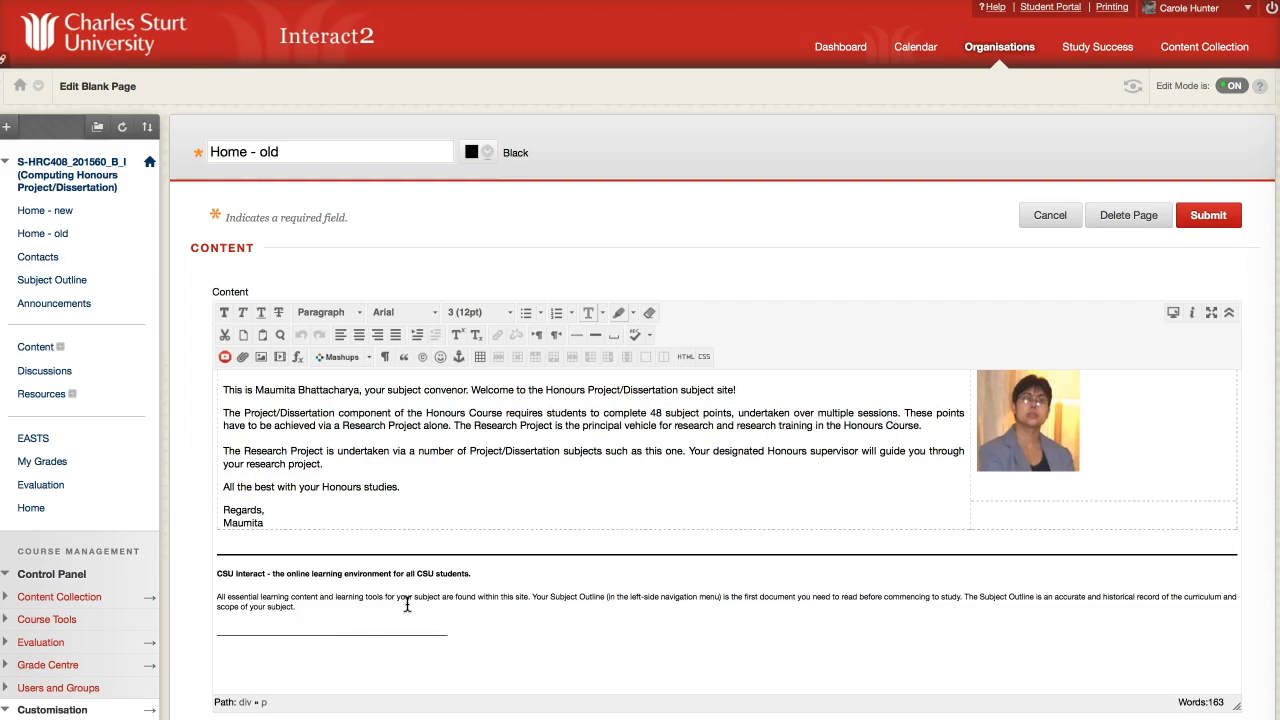
{"action": "scroll", "coordinate": [407, 604], "scroll_direction": "up", "scroll_amount": 1}
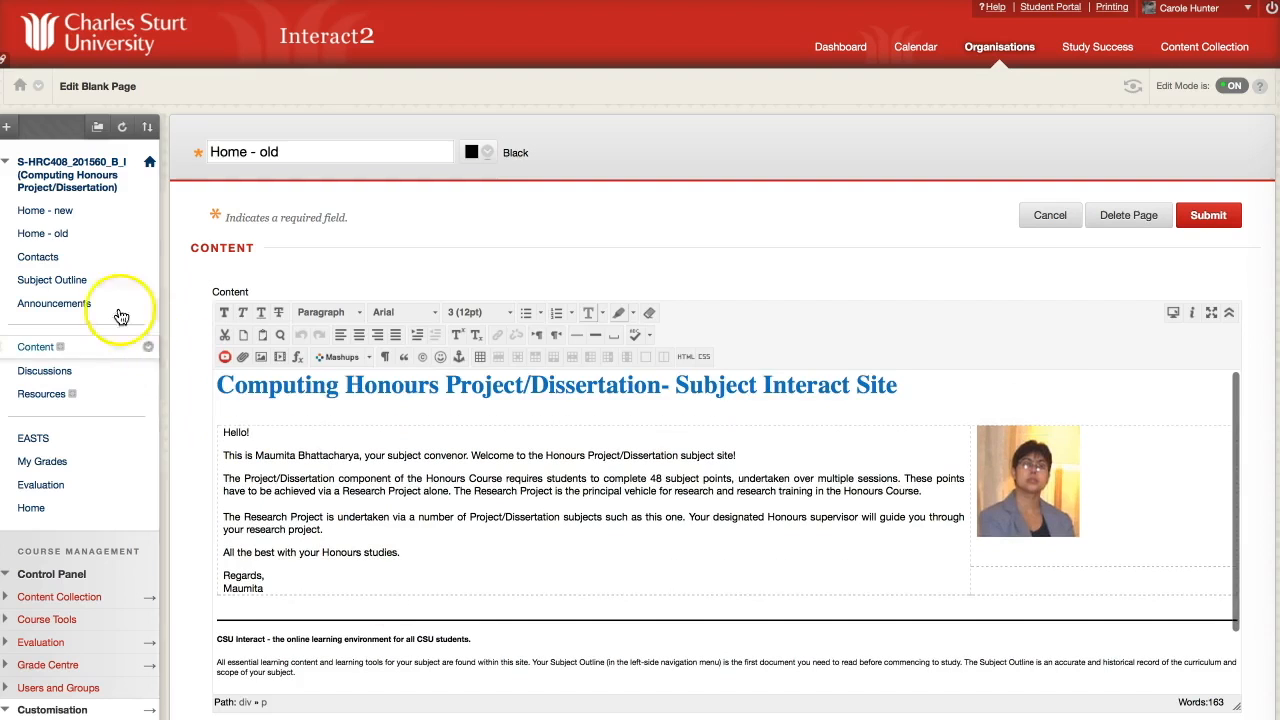
Move the new Home page to the top of the course menu.
{"action": "left_click", "coordinate": [54, 211]}
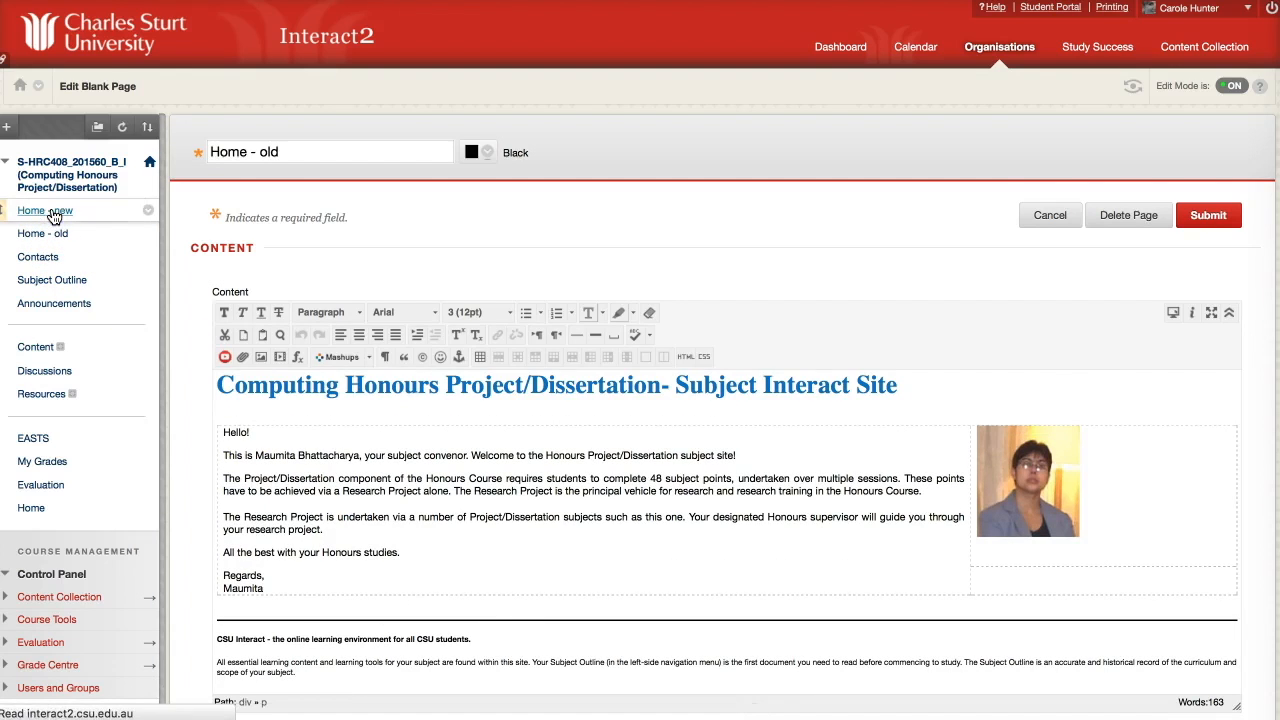
{"action": "left_click", "coordinate": [28, 508]}
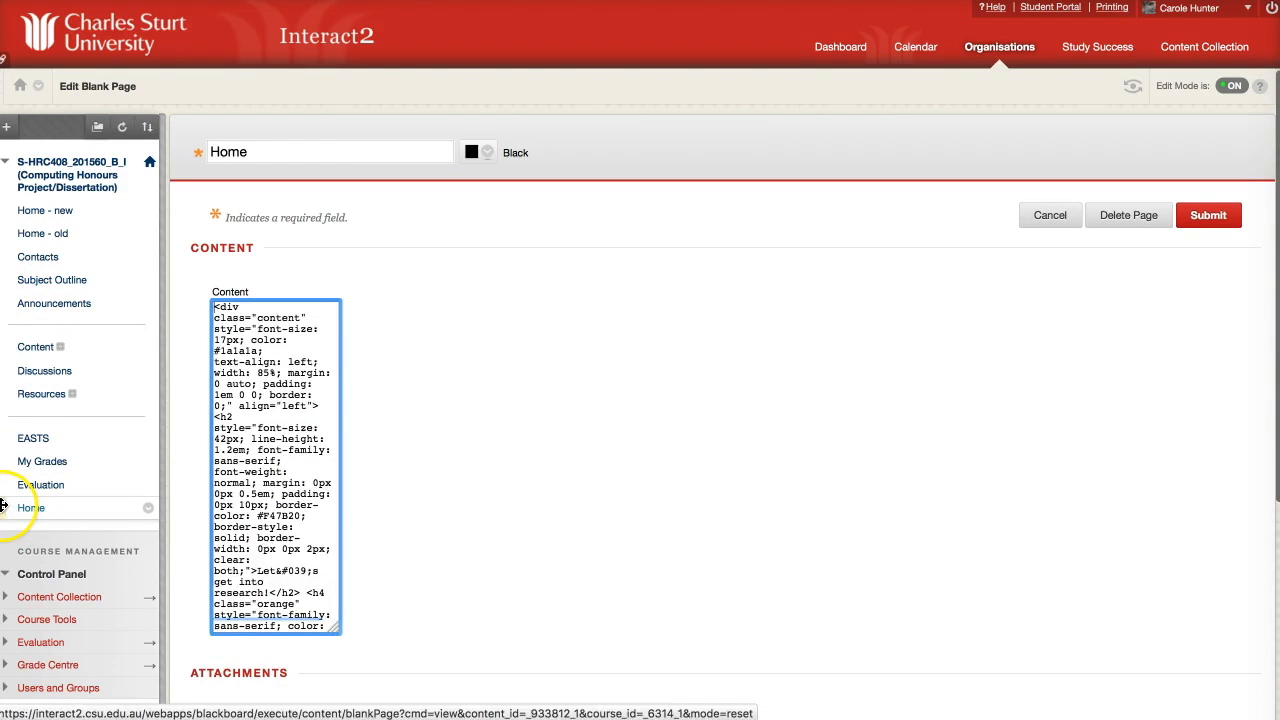
{"action": "left_click_drag", "start_coordinate": [5, 507], "coordinate": [20, 210]}
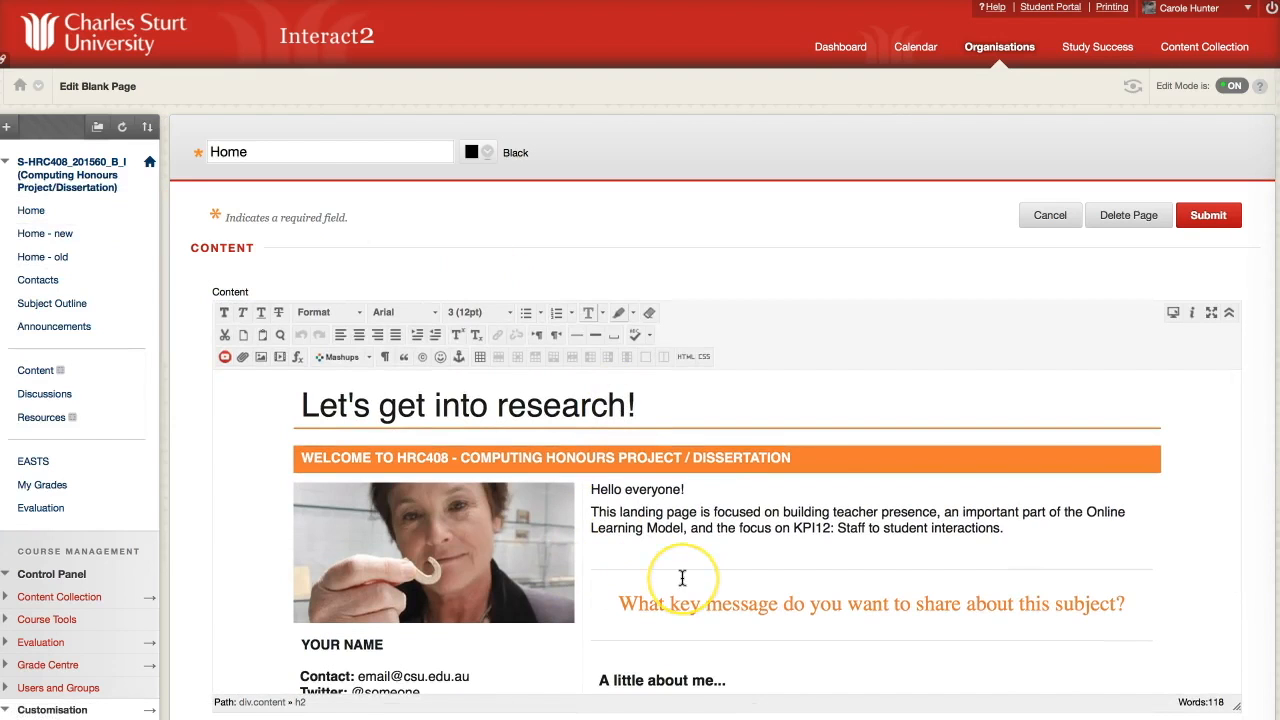
{"action": "scroll", "coordinate": [682, 578], "scroll_direction": "down", "scroll_amount": 2}
{"action": "scroll", "coordinate": [682, 578], "scroll_direction": "down", "scroll_amount": 2}
Replace the template's placeholder paragraph with the copied welcome message.
{"action": "left_click_drag", "start_coordinate": [589, 437], "coordinate": [1035, 467]}
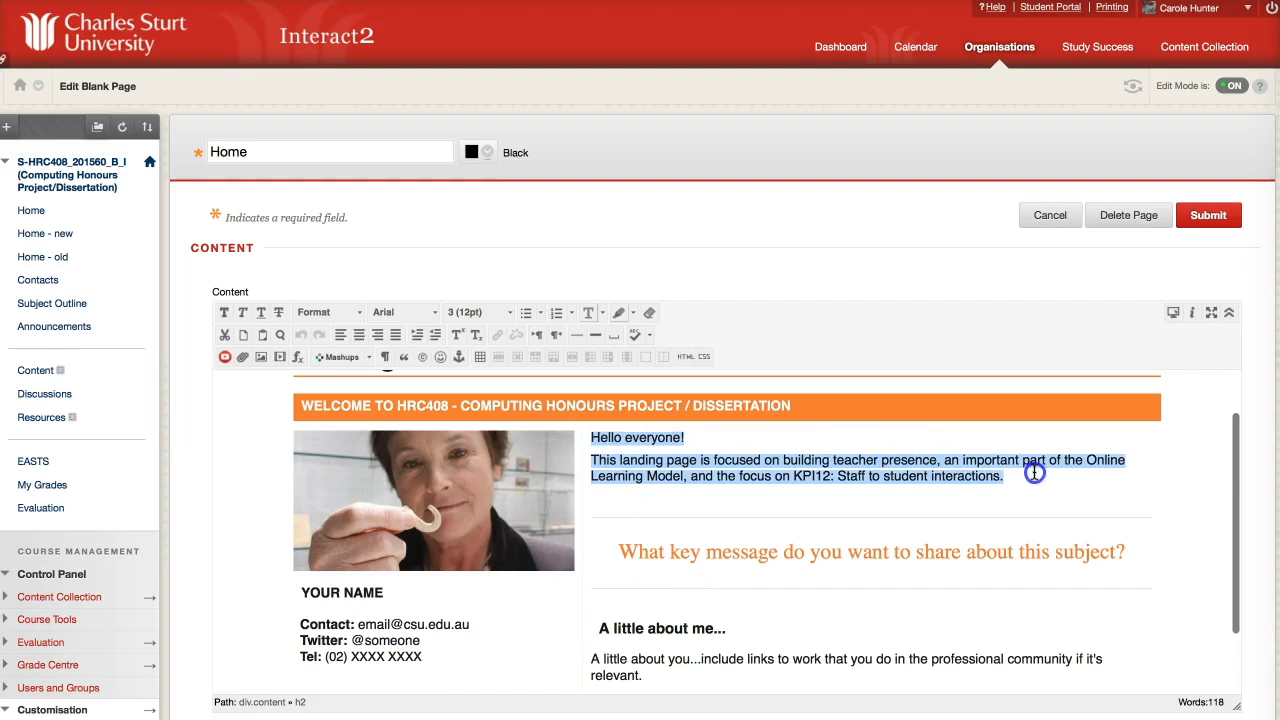
{"action": "key", "text": "ctrl+v"}
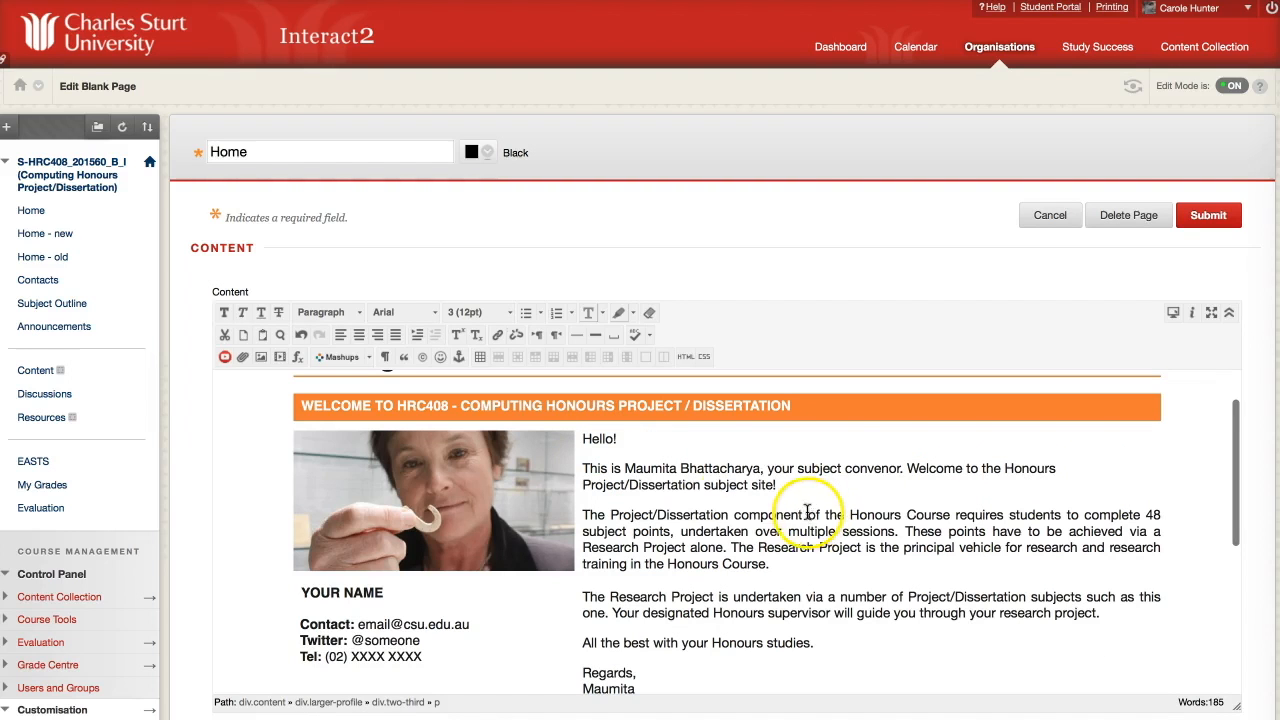
{"action": "scroll", "coordinate": [730, 540], "scroll_direction": "down", "scroll_amount": 3}
{"action": "scroll", "coordinate": [730, 540], "scroll_direction": "down", "scroll_amount": 3}
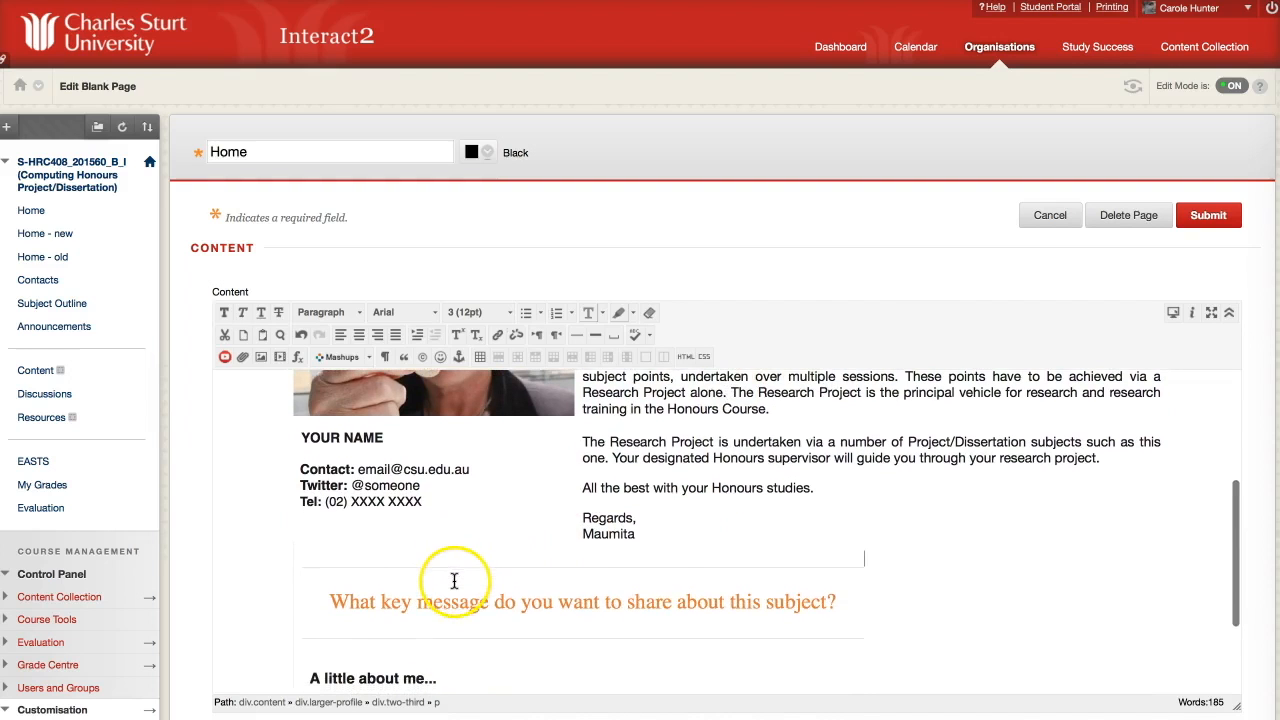
{"action": "scroll", "coordinate": [371, 434], "scroll_direction": "up", "scroll_amount": 6}
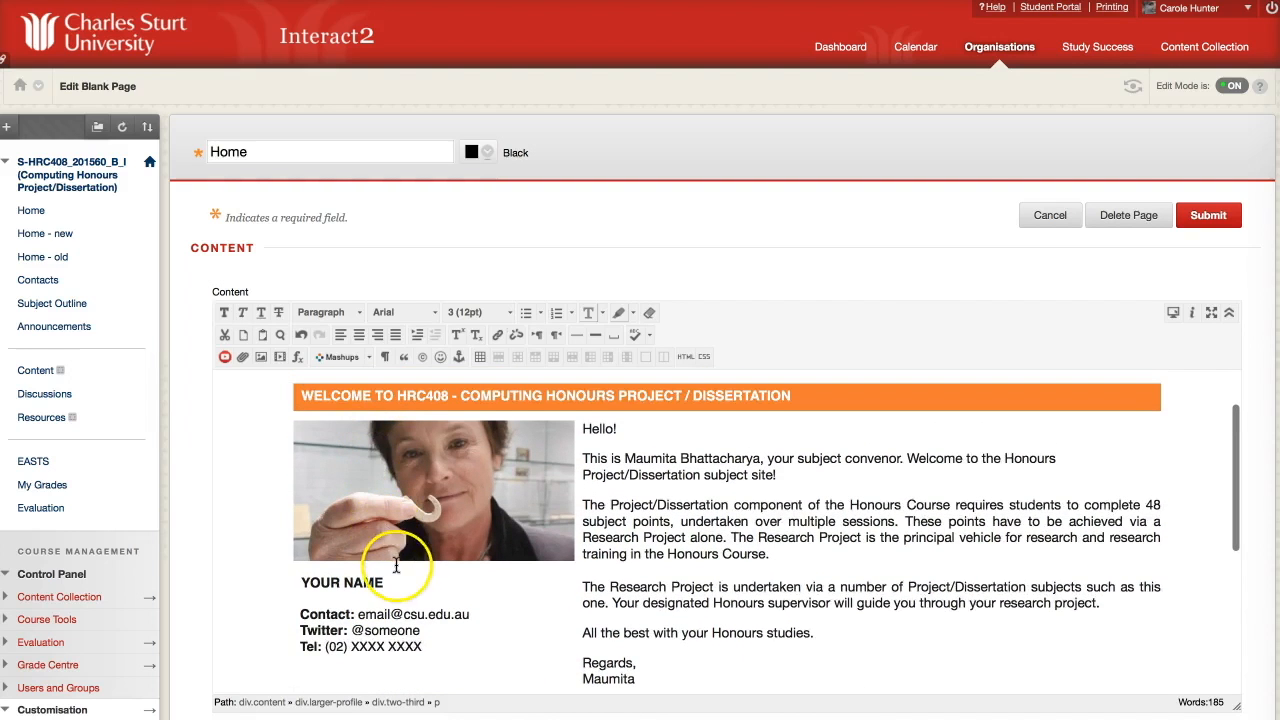
Enter the convenor's name and e-mail in the profile, delete the Twitter line, and save.
{"action": "left_click_drag", "start_coordinate": [384, 582], "coordinate": [322, 581]}
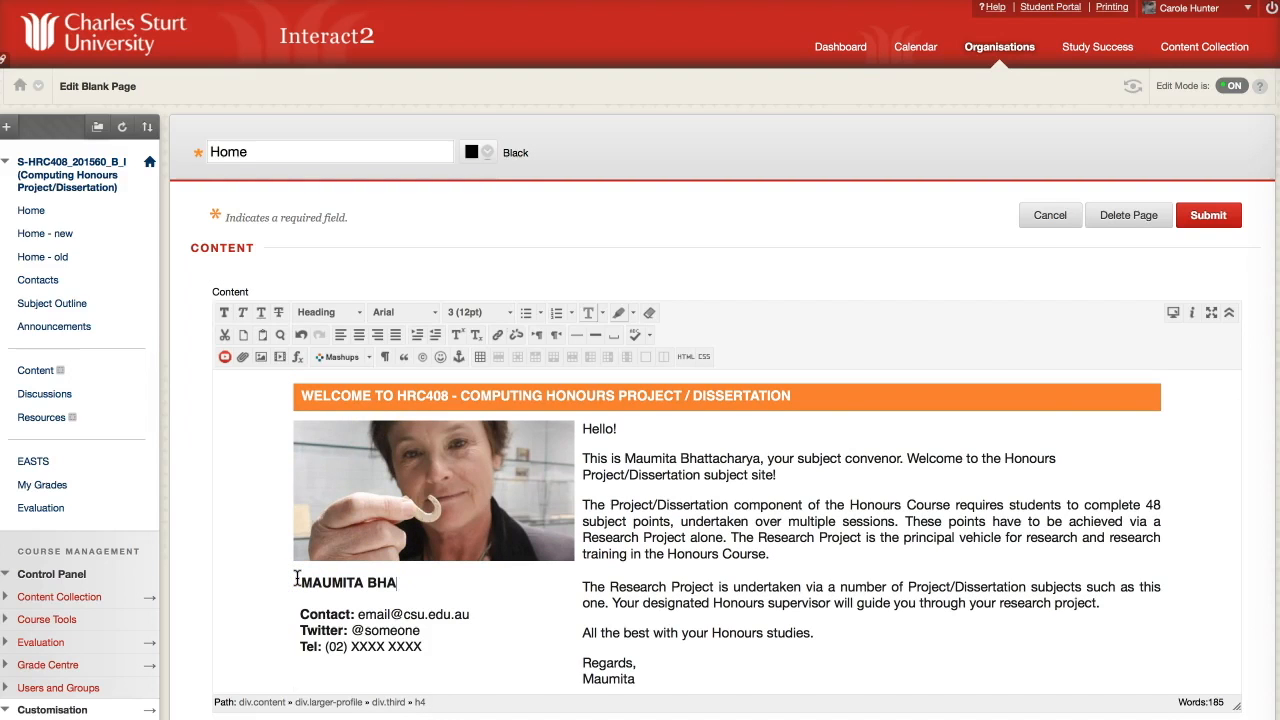
{"action": "left_click_drag", "start_coordinate": [358, 614], "coordinate": [391, 614]}
{"action": "type", "text": "mba"}
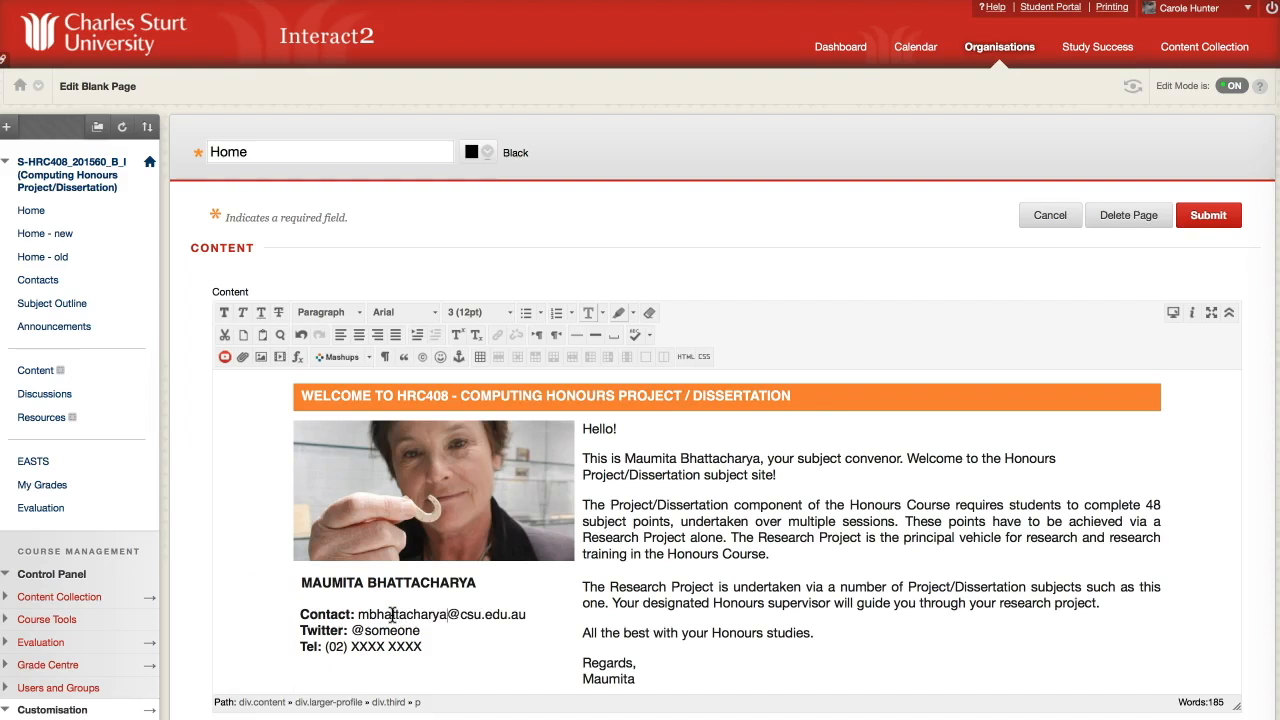
{"action": "left_click_drag", "start_coordinate": [298, 630], "coordinate": [437, 625]}
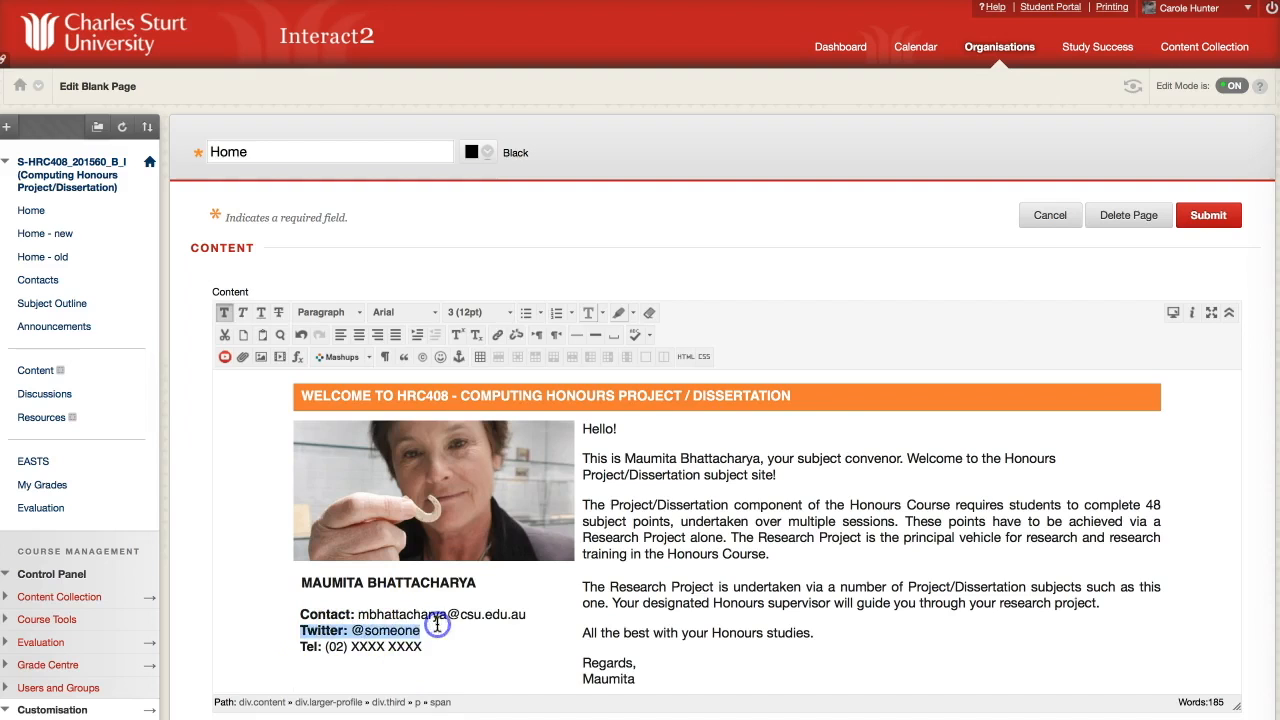
{"action": "key", "text": "BackSpace"}
{"action": "left_click", "coordinate": [1208, 215]}
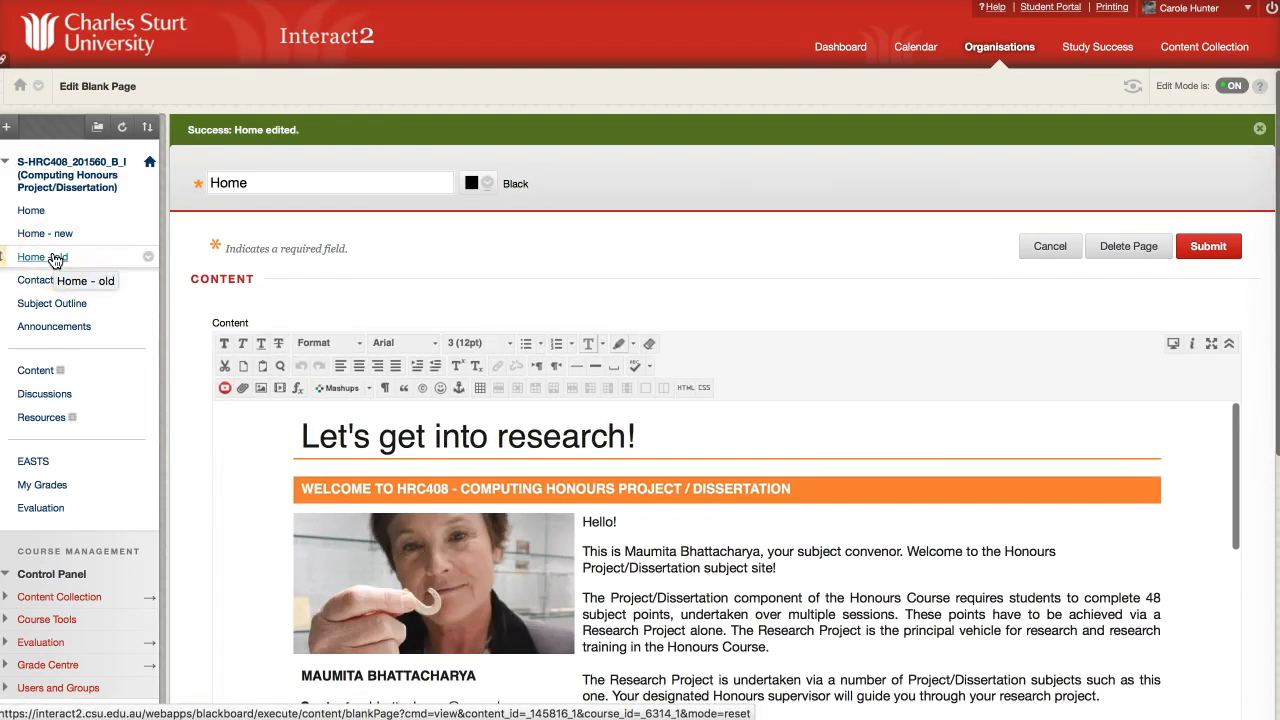
Copy the convenor photo's Image URL from Home - old, then reopen the Home page editor.
{"action": "left_click", "coordinate": [50, 257]}
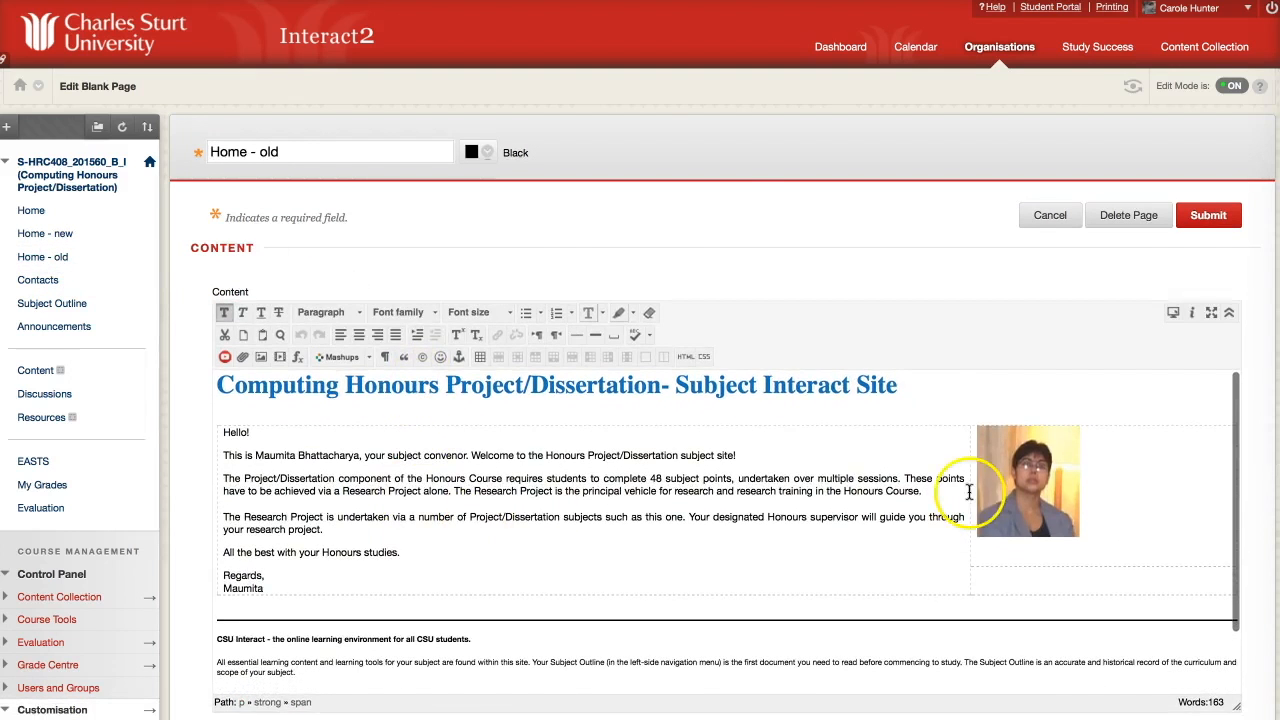
{"action": "left_click", "coordinate": [1019, 482]}
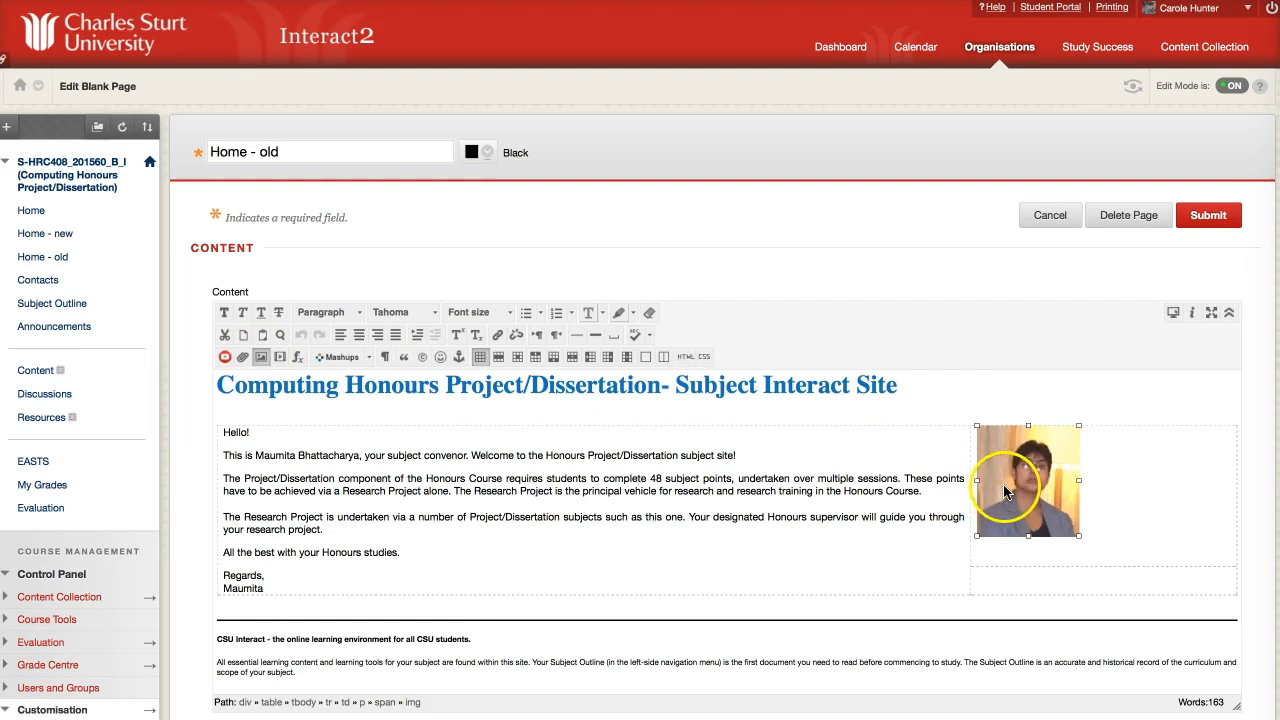
{"action": "left_click", "coordinate": [261, 356]}
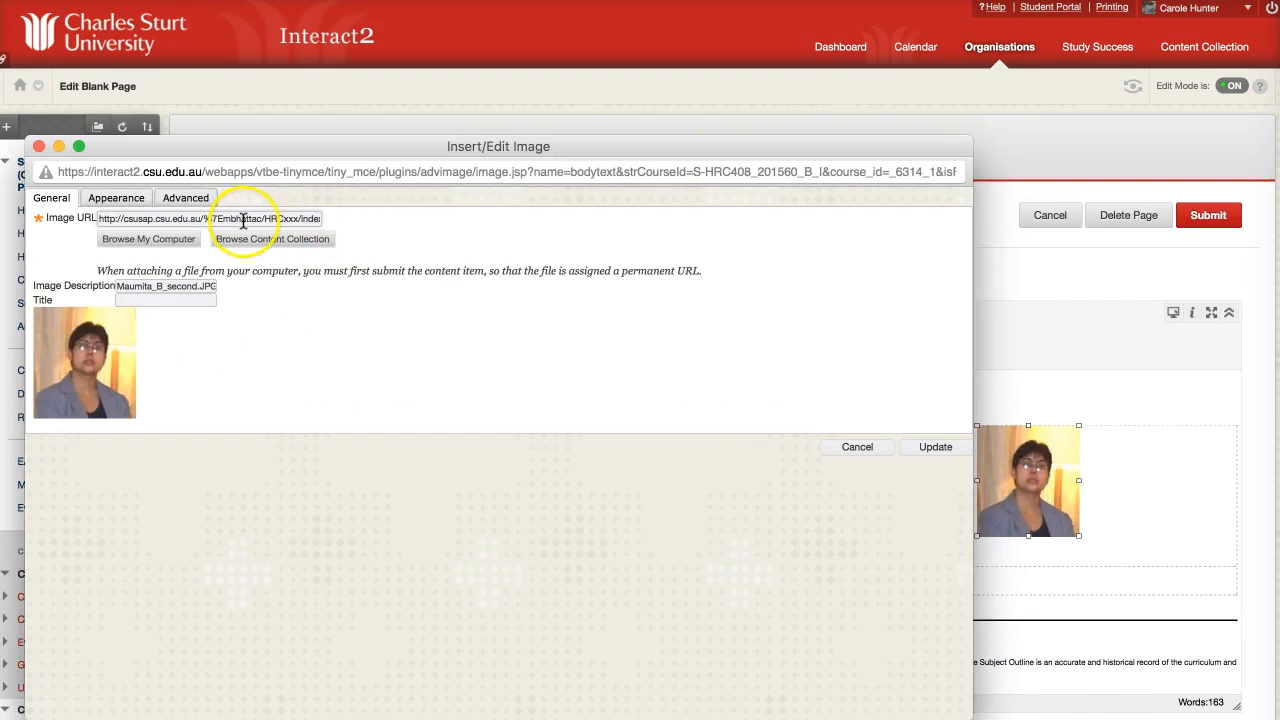
{"action": "left_click", "coordinate": [243, 221]}
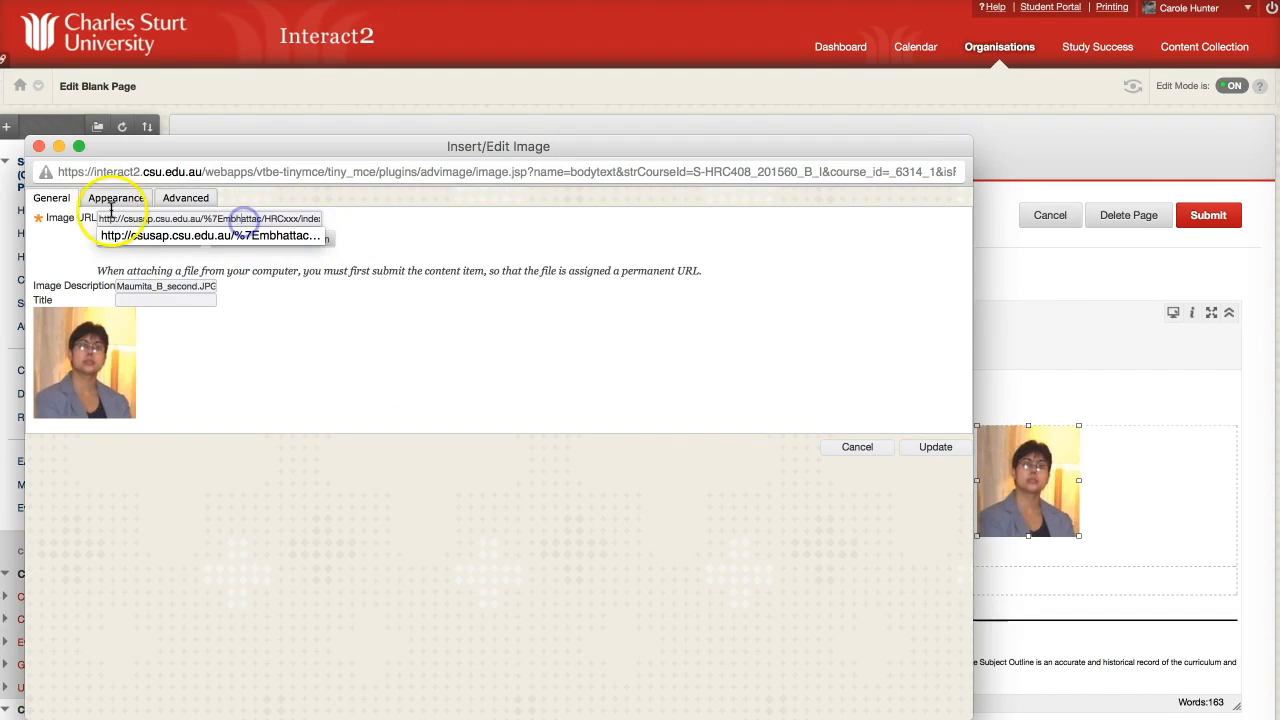
{"action": "left_click_drag", "start_coordinate": [98, 219], "coordinate": [305, 210]}
{"action": "left_click", "coordinate": [148, 230]}
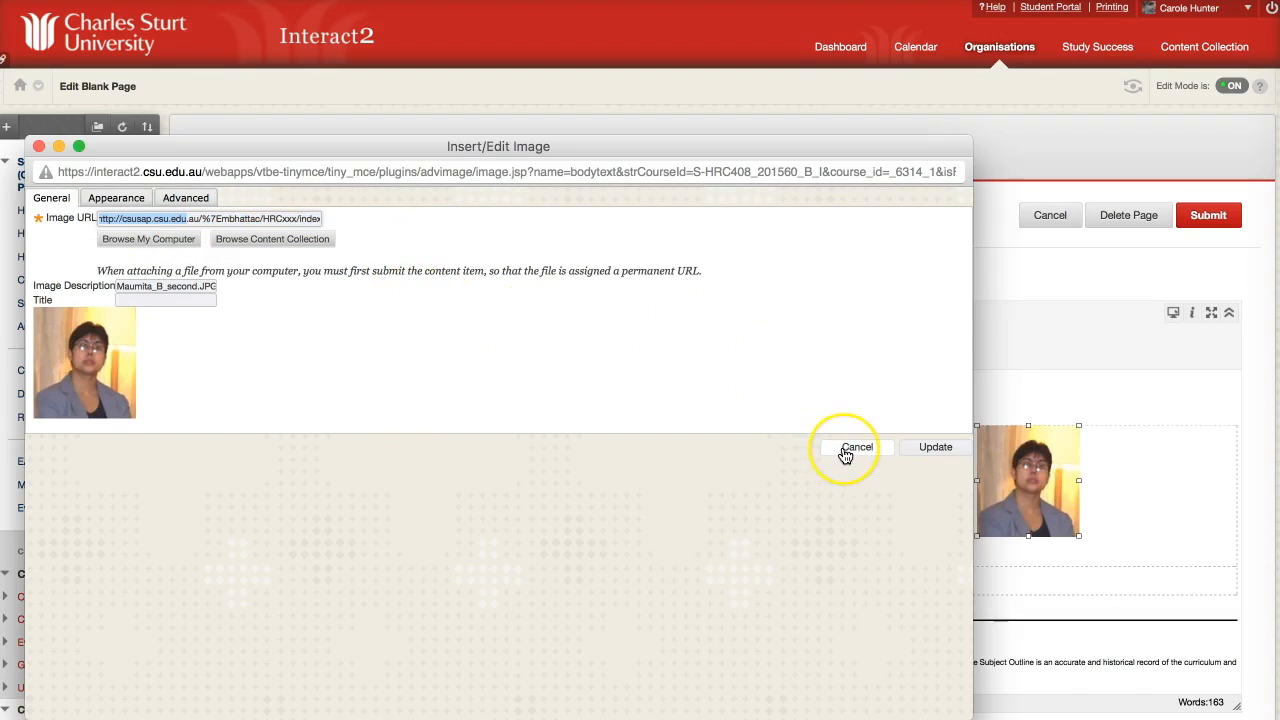
{"action": "left_click", "coordinate": [99, 216]}
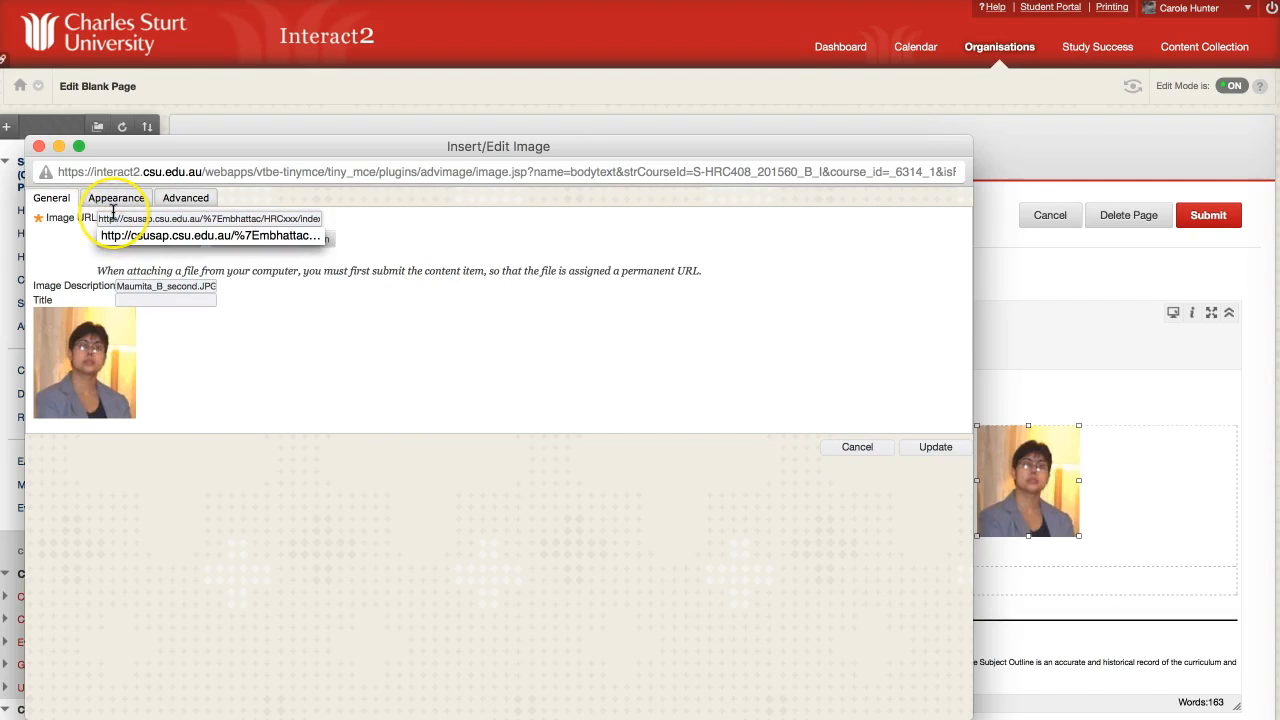
{"action": "key", "text": "super+a"}
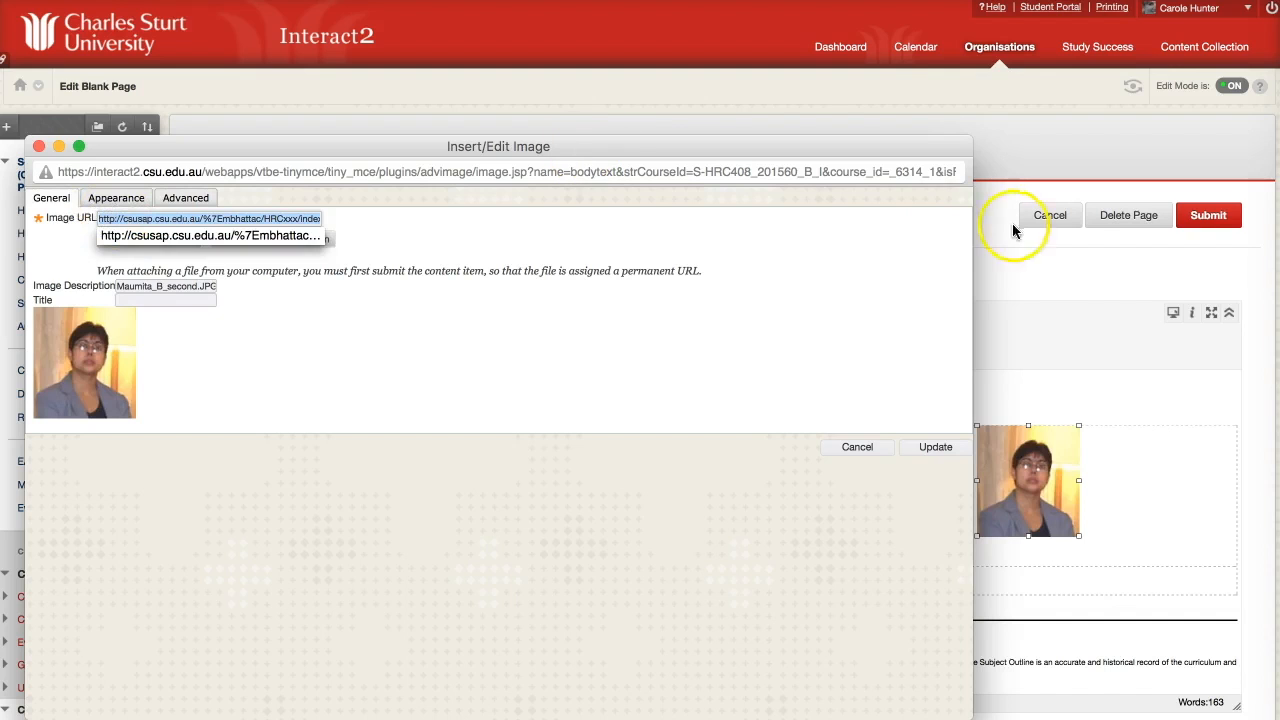
{"action": "left_click", "coordinate": [866, 447]}
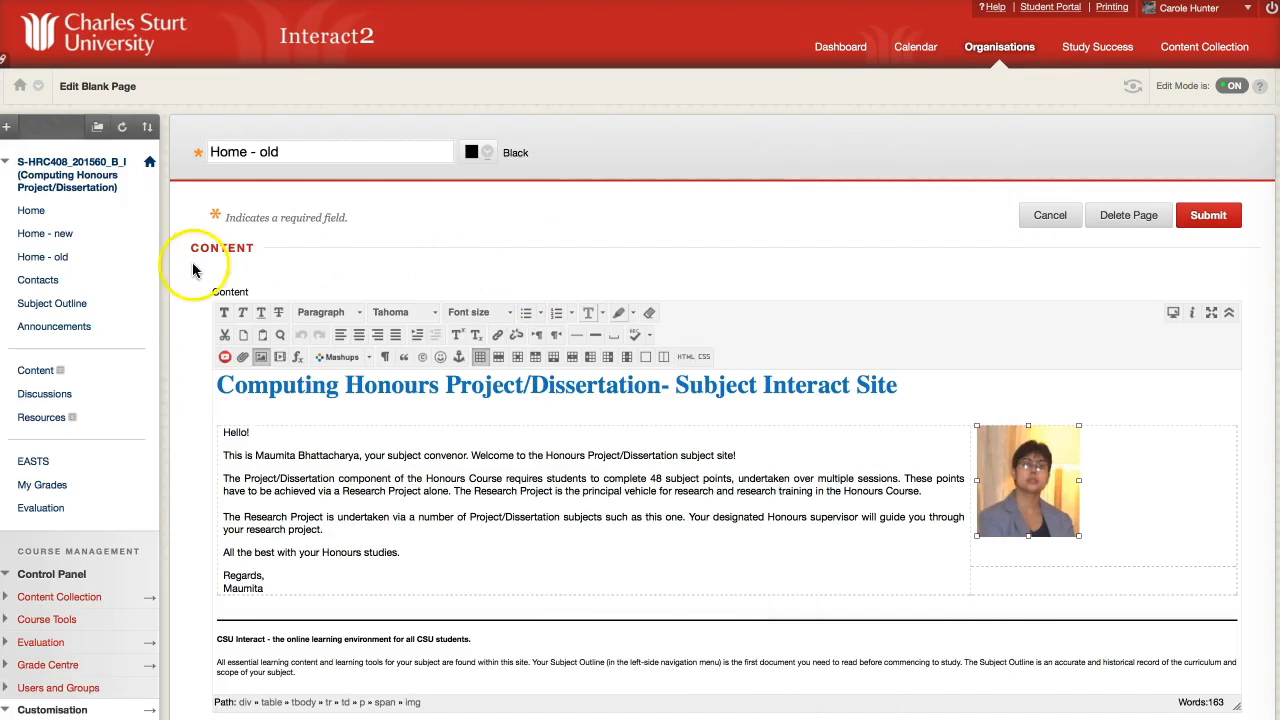
{"action": "left_click", "coordinate": [38, 214]}
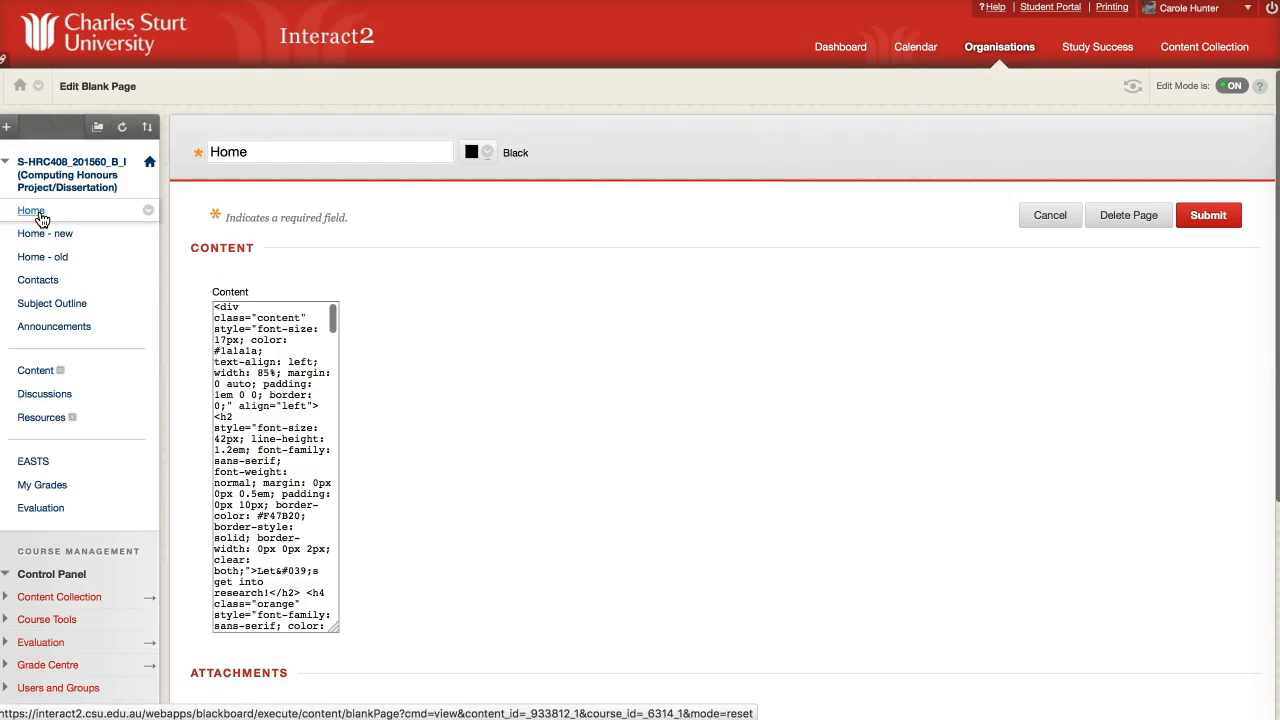
Swap the placeholder profile photo's image address for the copied convenor photo URL.
{"action": "left_click", "coordinate": [467, 535]}
{"action": "left_click", "coordinate": [261, 358]}
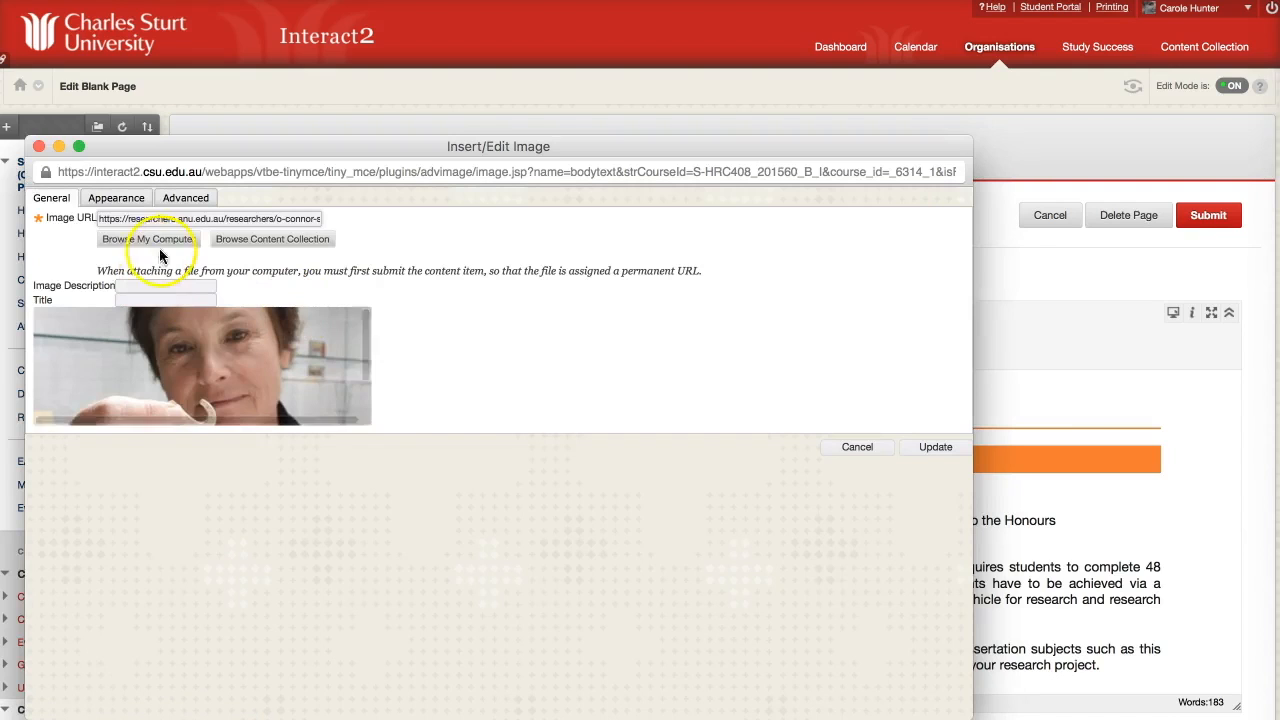
{"action": "left_click_drag", "start_coordinate": [96, 218], "coordinate": [420, 244]}
{"action": "key", "text": "BackSpace"}
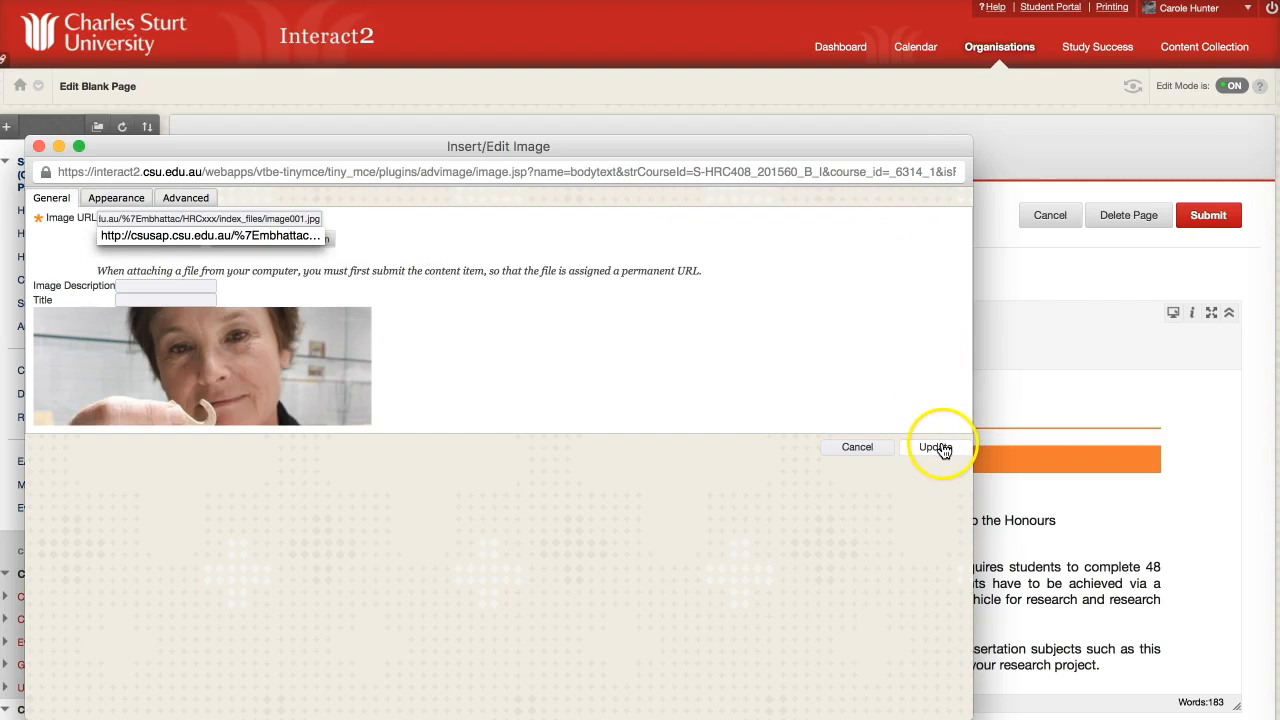
Give the convenor photo an image description, apply it, and centre the photo.
{"action": "left_click", "coordinate": [198, 289]}
{"action": "type", "text": "Ma"}
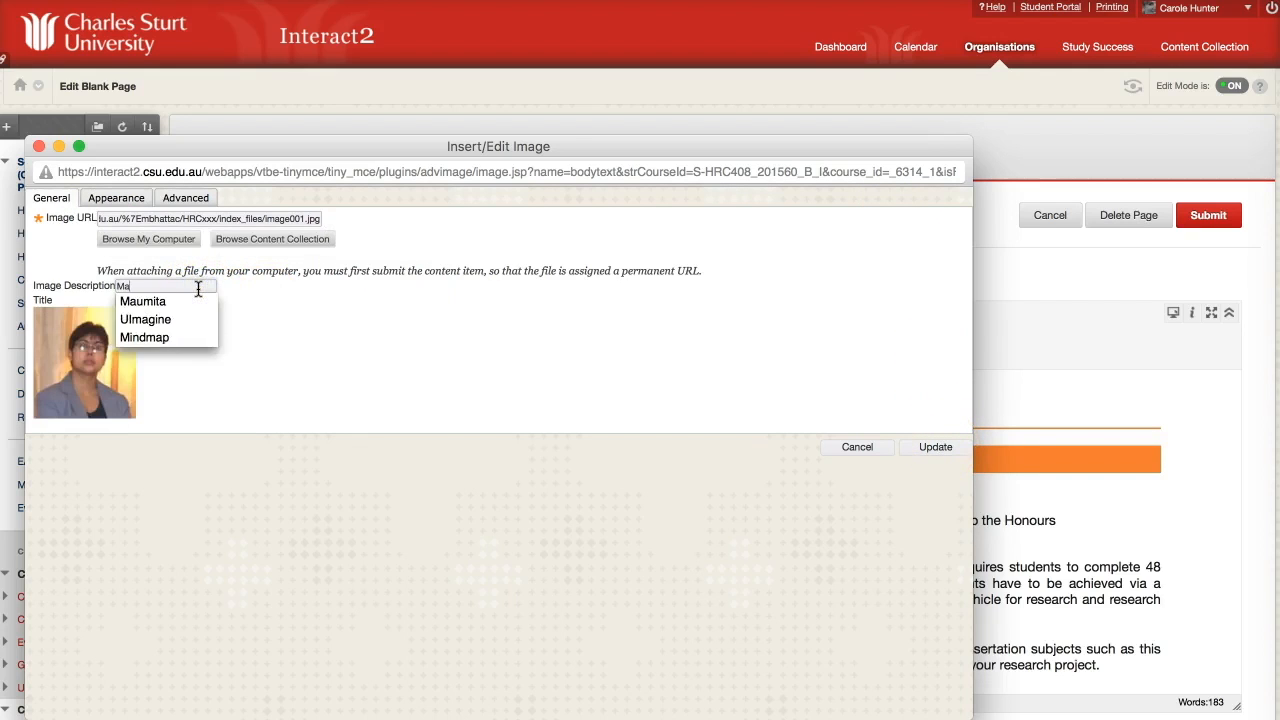
{"action": "type", "text": "u"}
{"action": "left_click", "coordinate": [160, 300]}
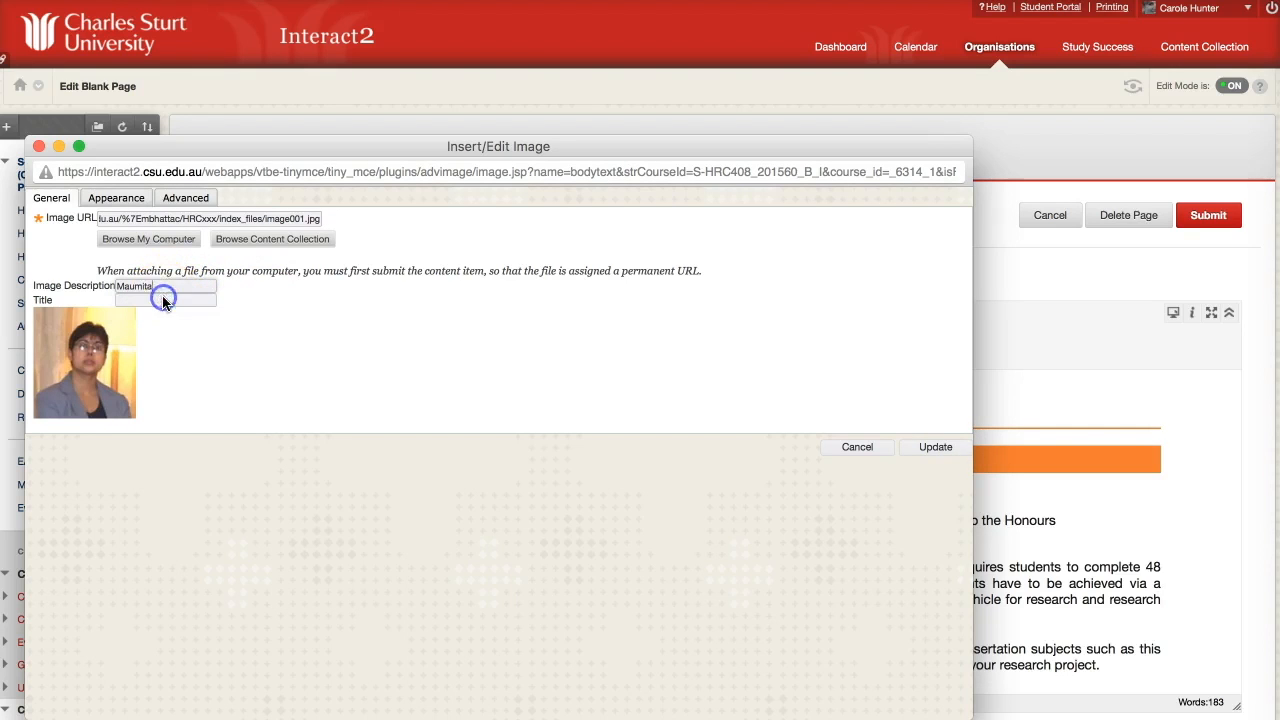
{"action": "left_click", "coordinate": [937, 448]}
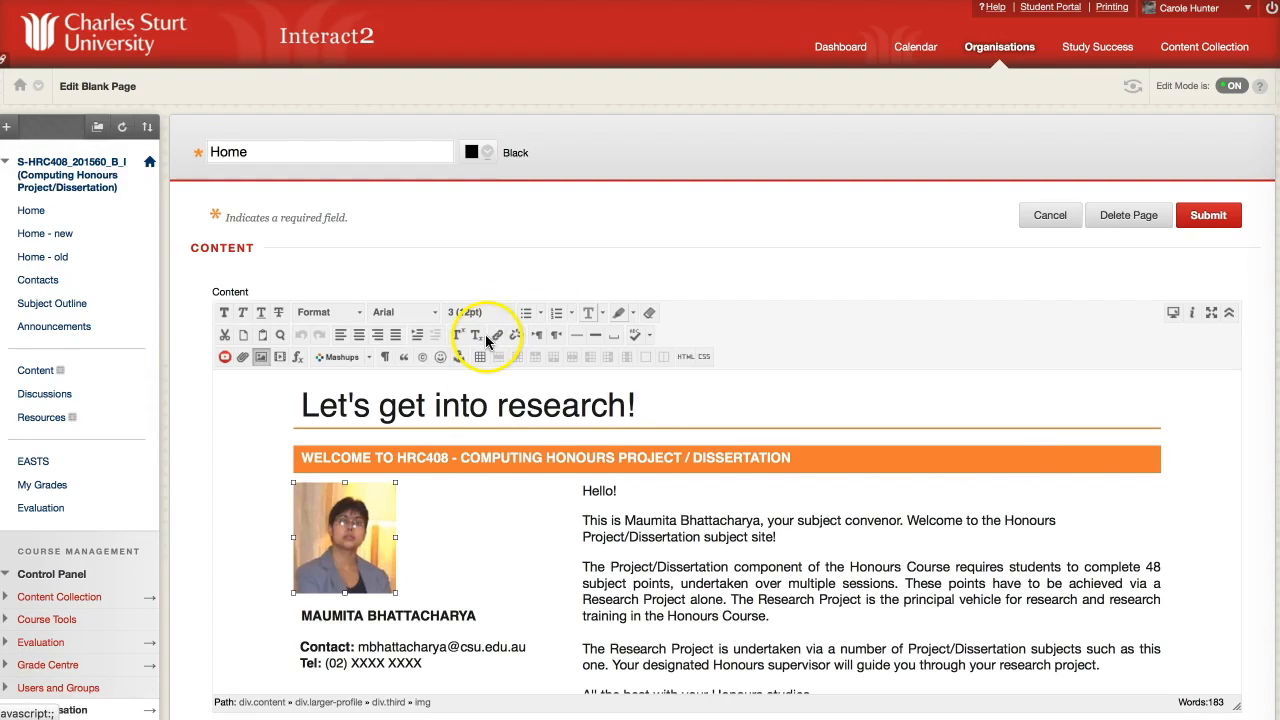
{"action": "left_click", "coordinate": [359, 335]}
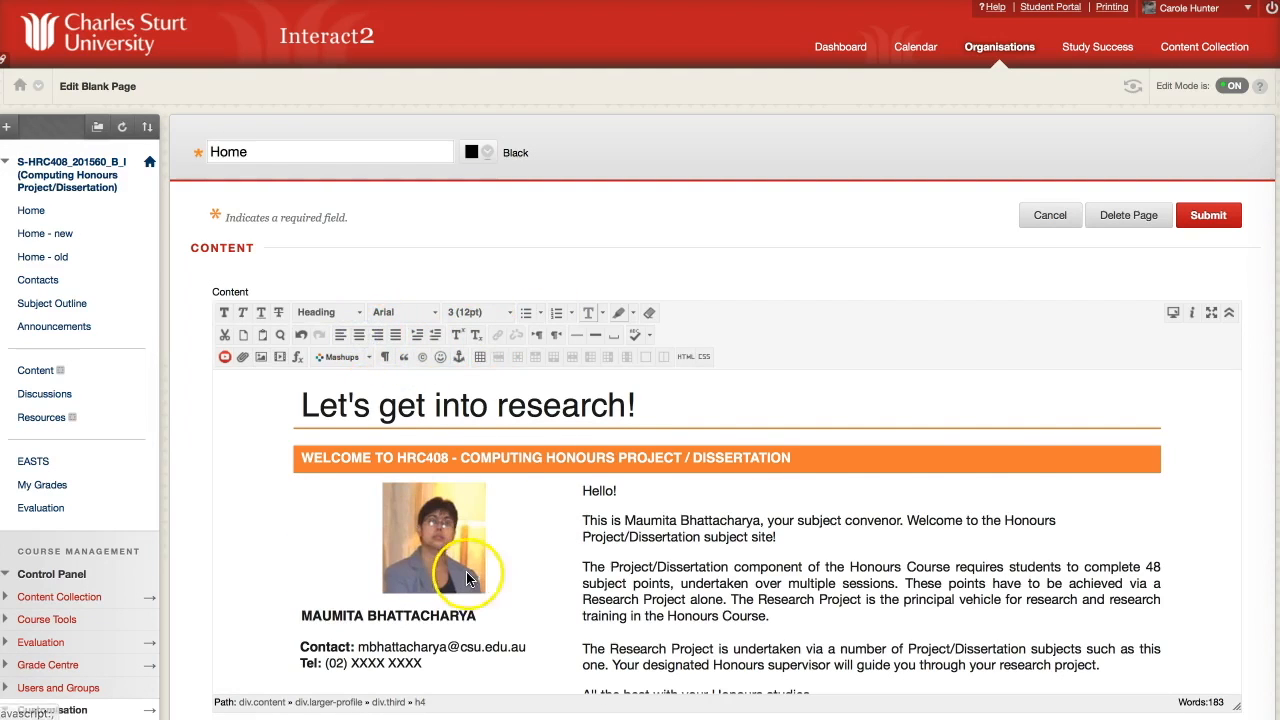
Centre the convenor's name, Contact and Tel lines beneath the photo.
{"action": "left_click", "coordinate": [300, 614]}
{"action": "left_click_drag", "start_coordinate": [300, 614], "coordinate": [422, 664]}
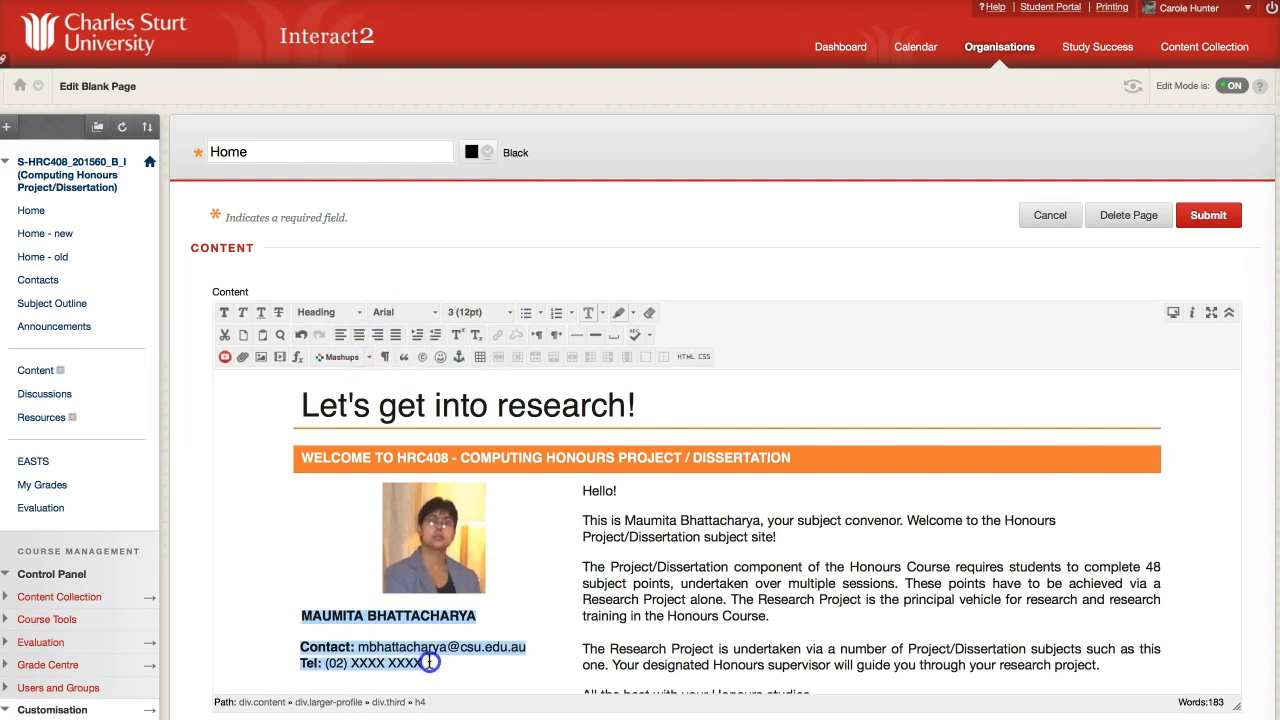
{"action": "left_click", "coordinate": [359, 336]}
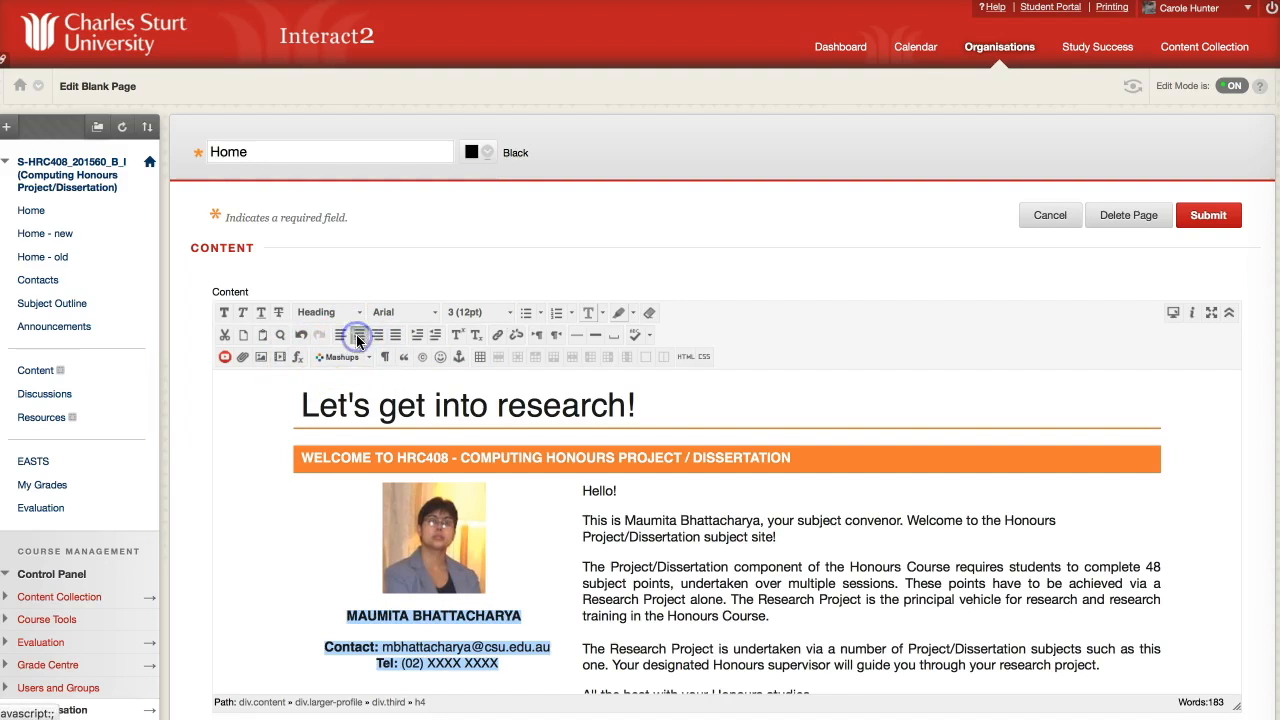
{"action": "left_click", "coordinate": [484, 588]}
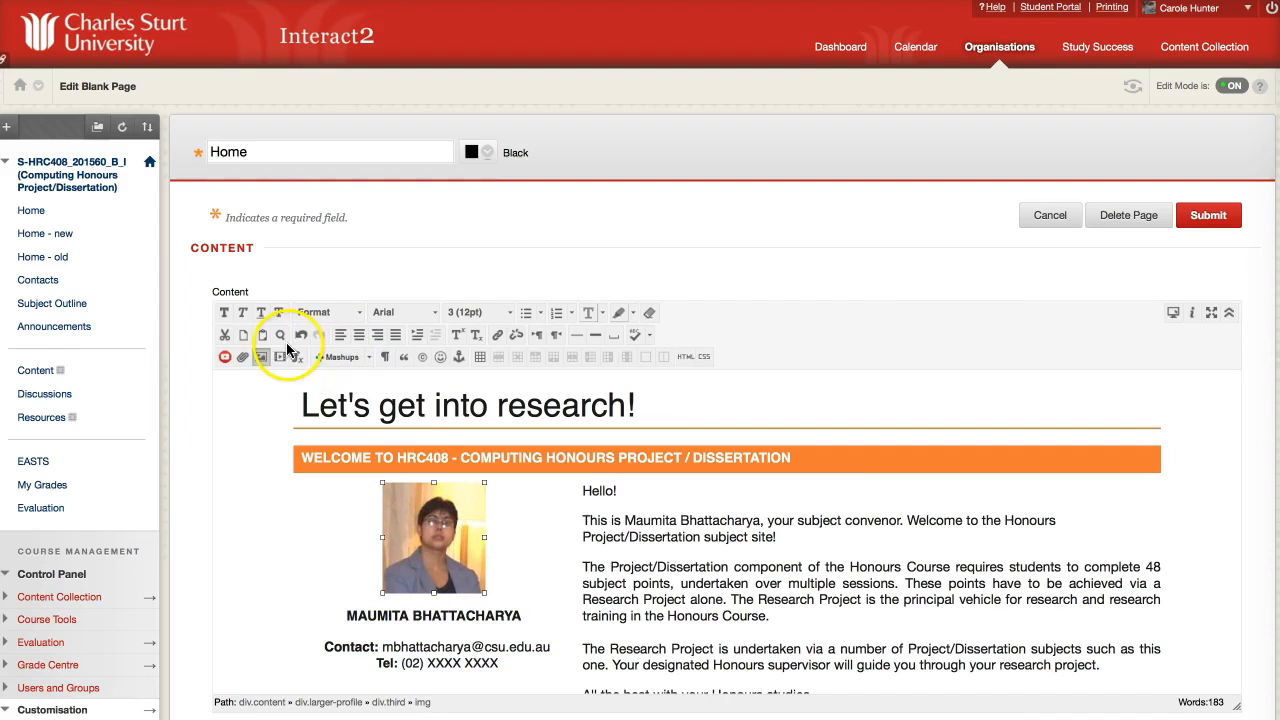
Resize the convenor photo to 260 px wide with proportions constrained (260 × 282).
{"action": "left_click", "coordinate": [261, 356]}
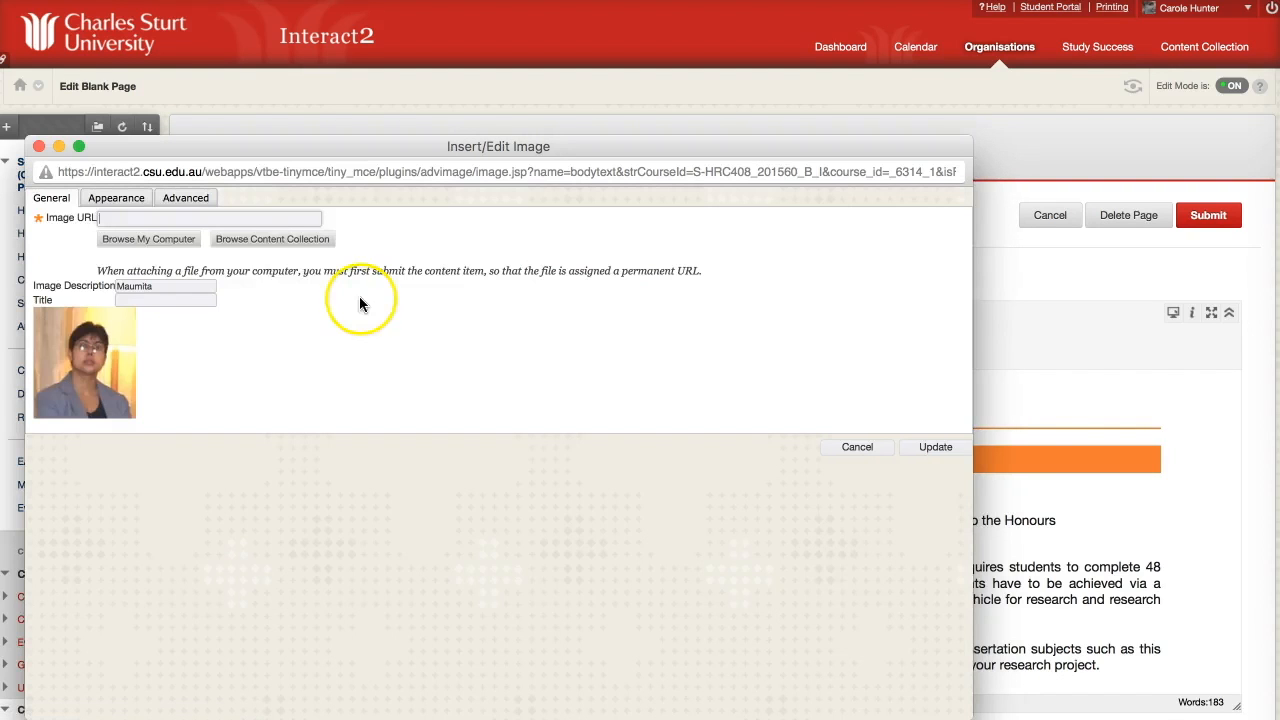
{"action": "left_click", "coordinate": [117, 198]}
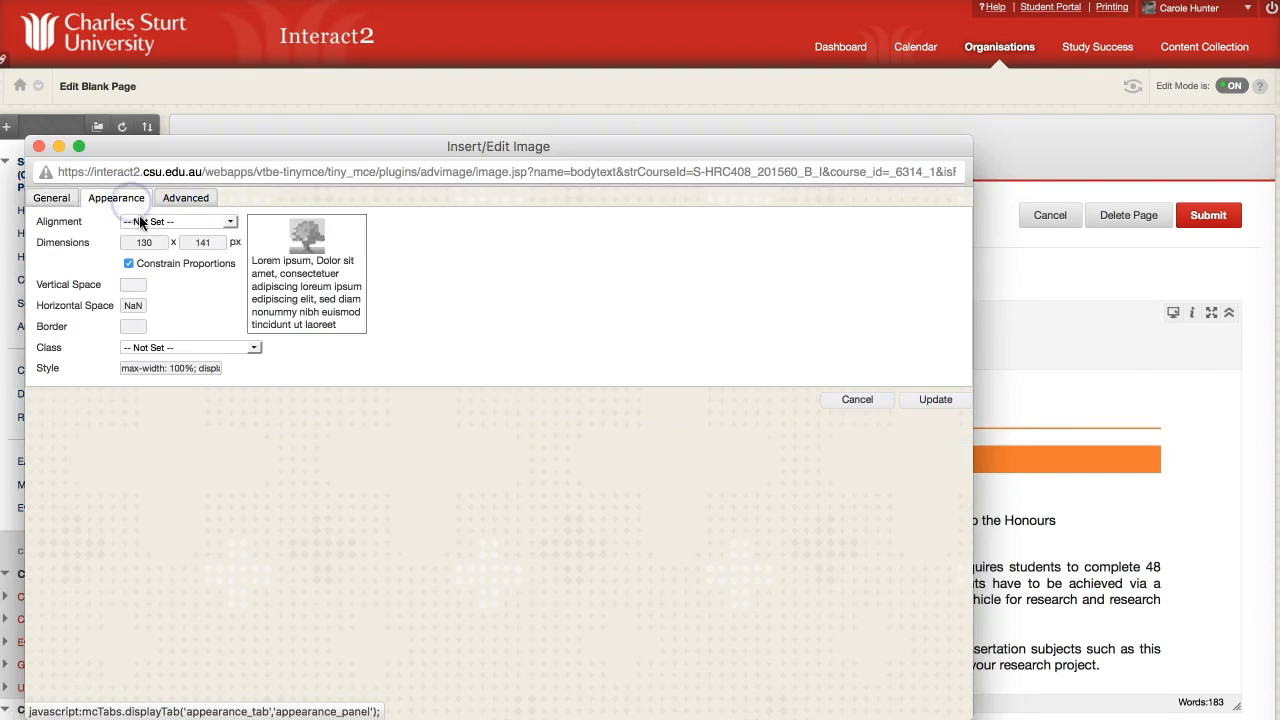
{"action": "left_click", "coordinate": [155, 245]}
{"action": "type", "text": "260"}
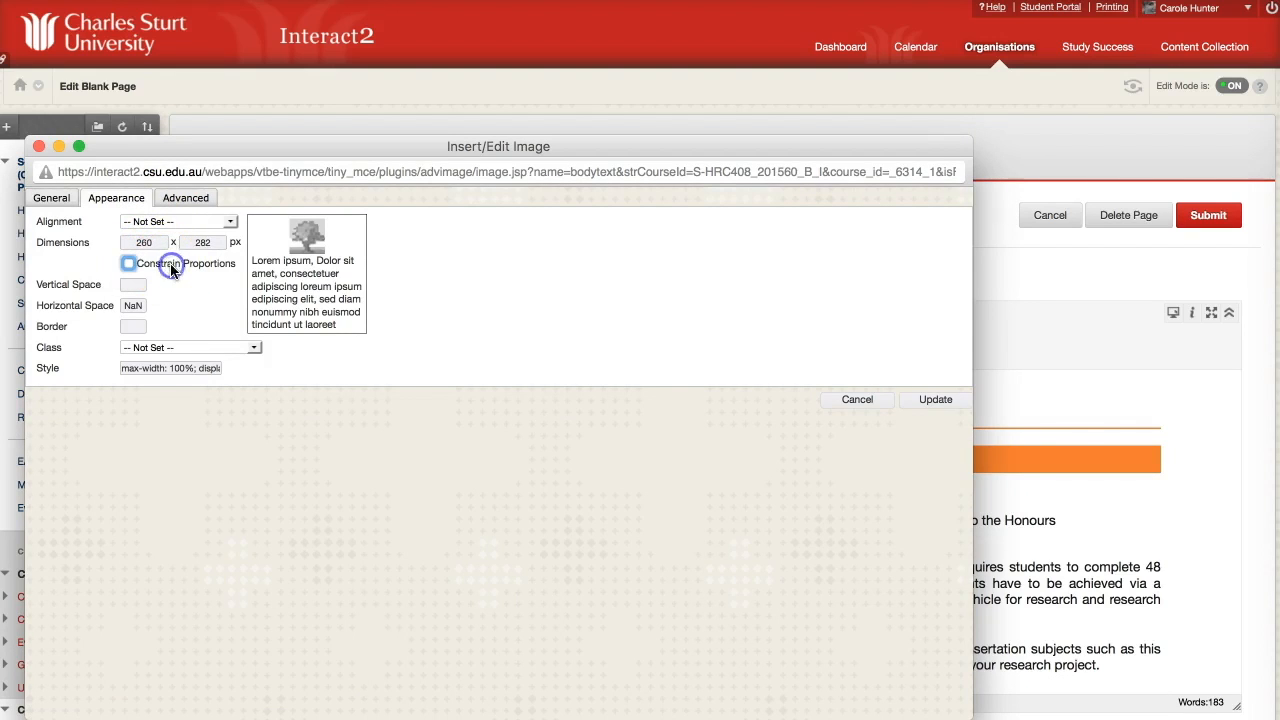
{"action": "left_click", "coordinate": [128, 263]}
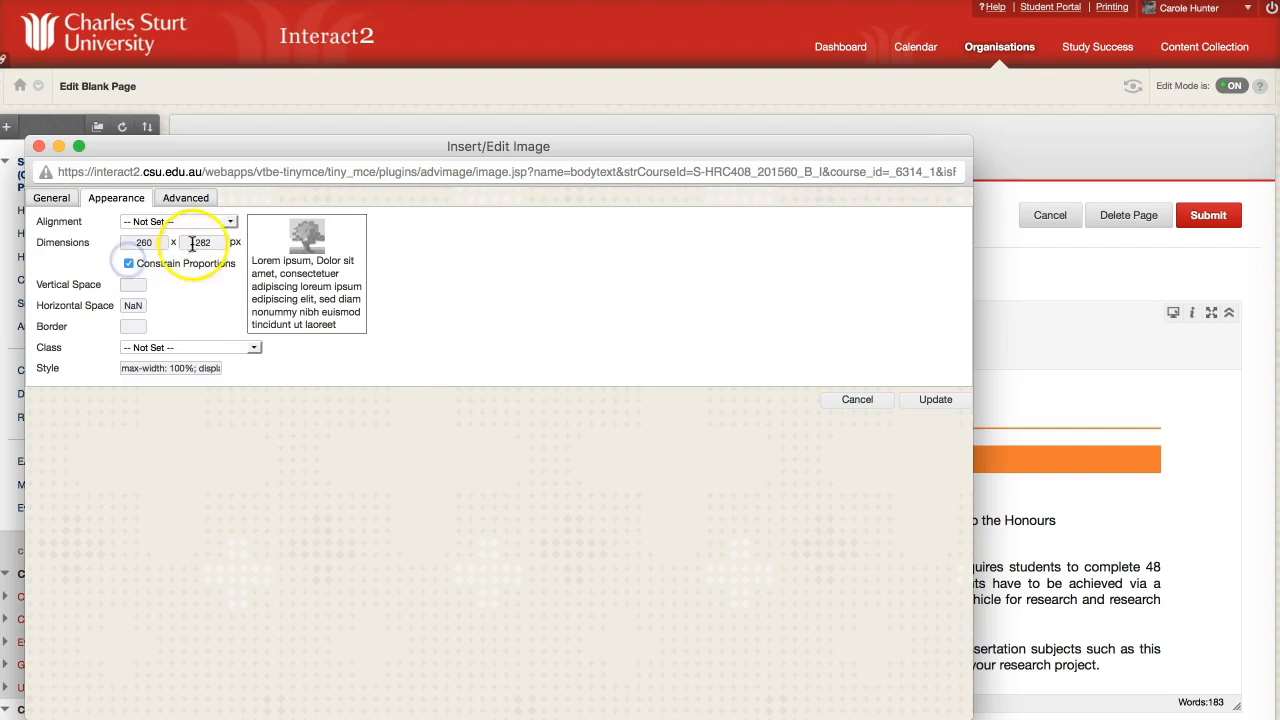
{"action": "left_click", "coordinate": [936, 400]}
{"action": "scroll", "coordinate": [663, 571], "scroll_direction": "down", "scroll_amount": 3}
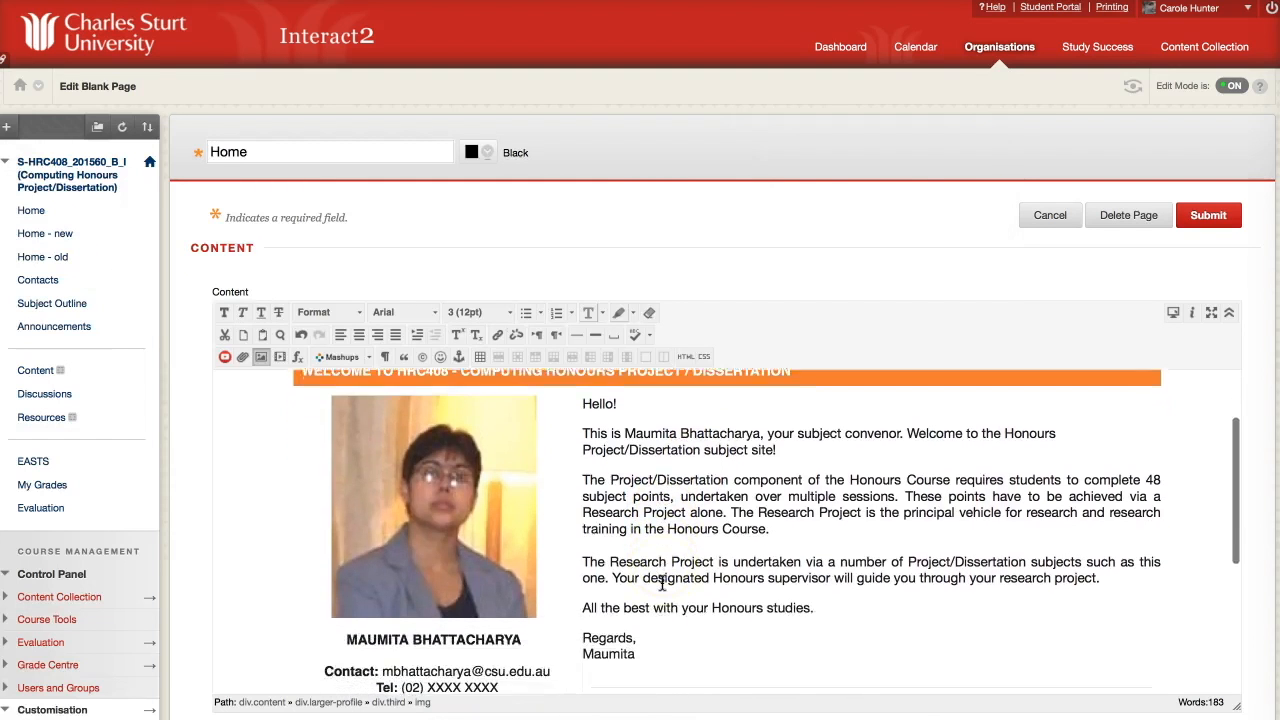
Delete the placeholder 'A little about me...' and '...and what you can expect' sections.
{"action": "scroll", "coordinate": [661, 584], "scroll_direction": "down", "scroll_amount": 2}
{"action": "scroll", "coordinate": [662, 585], "scroll_direction": "up", "scroll_amount": 2}
{"action": "scroll", "coordinate": [662, 585], "scroll_direction": "down", "scroll_amount": 4}
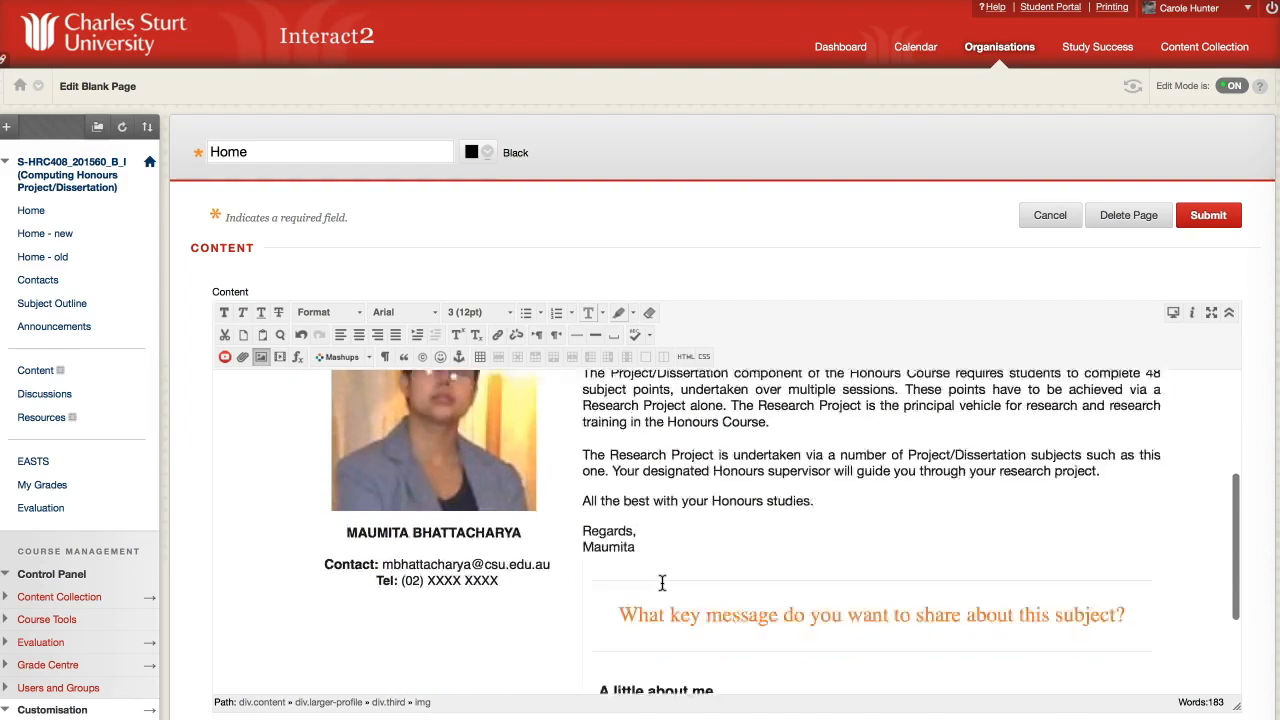
{"action": "scroll", "coordinate": [662, 584], "scroll_direction": "down", "scroll_amount": 3}
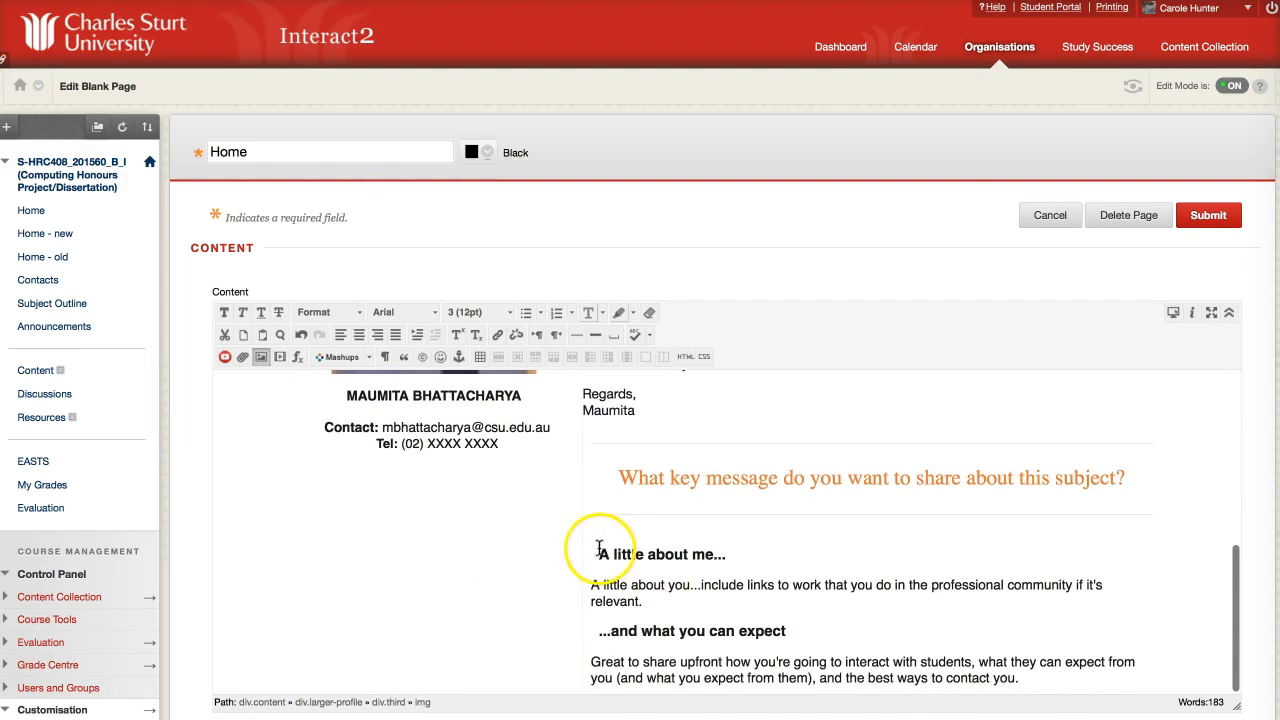
{"action": "left_click_drag", "start_coordinate": [599, 553], "coordinate": [1063, 676]}
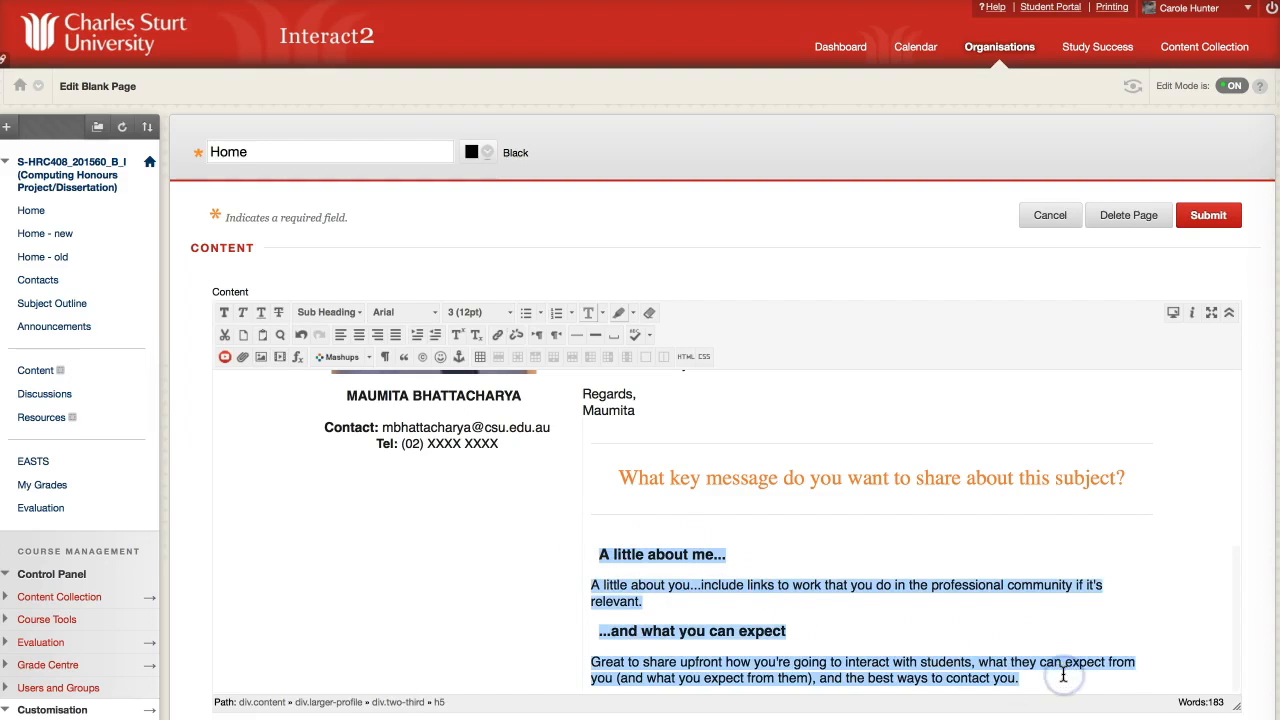
{"action": "scroll", "coordinate": [1063, 676], "scroll_direction": "down", "scroll_amount": 1}
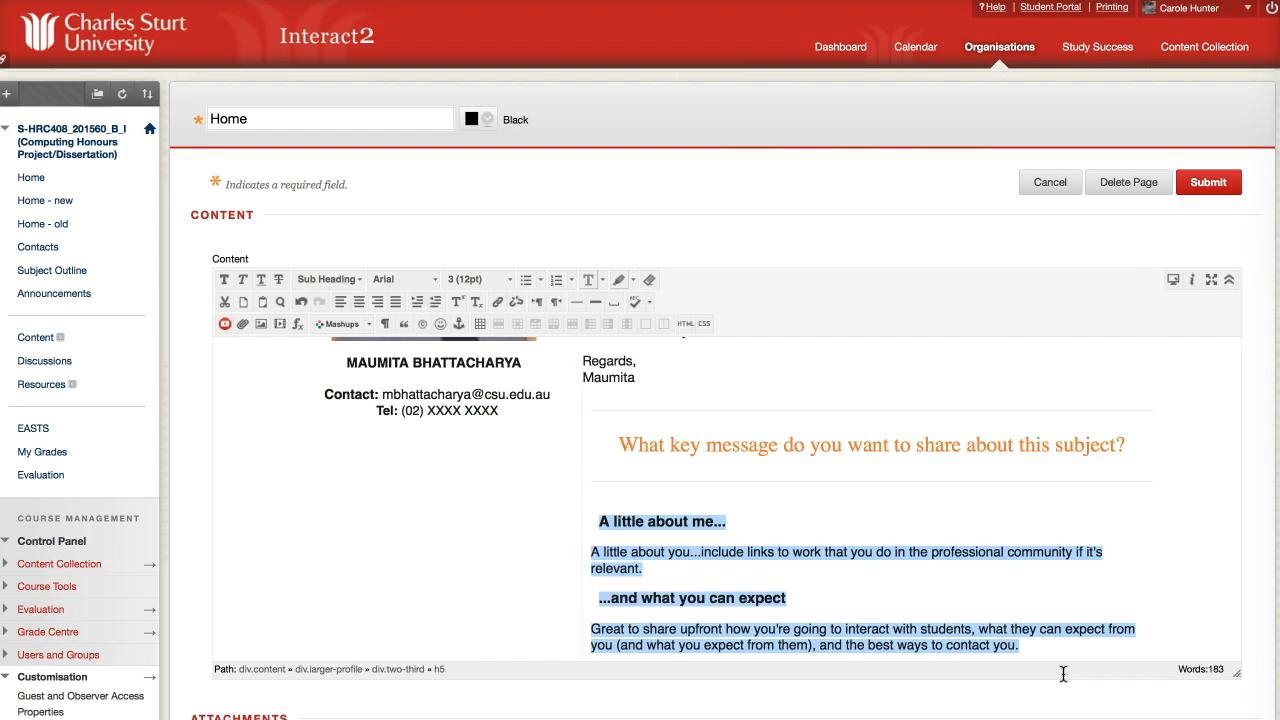
{"action": "key", "text": "BackSpace"}
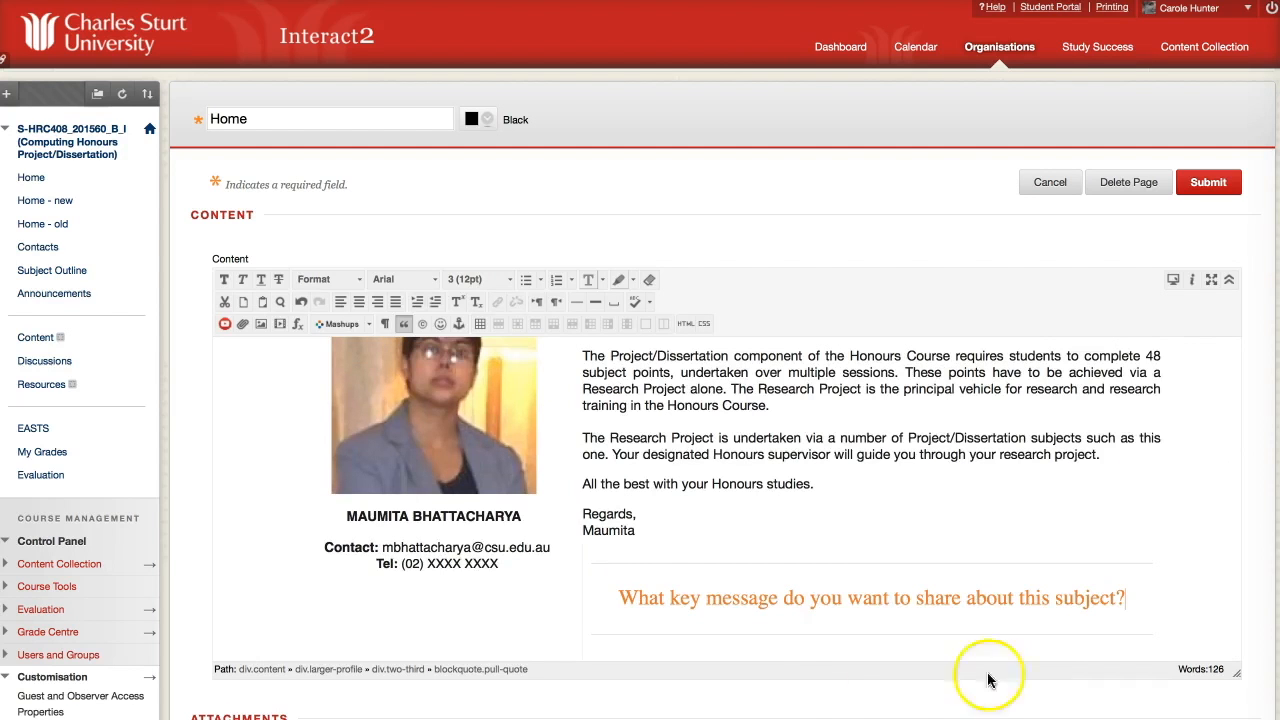
Change the pull-quote to 'Your main form of interaction this semester will be one-on-one contact with your subject coordinator'.
{"action": "left_click_drag", "start_coordinate": [605, 598], "coordinate": [1118, 604]}
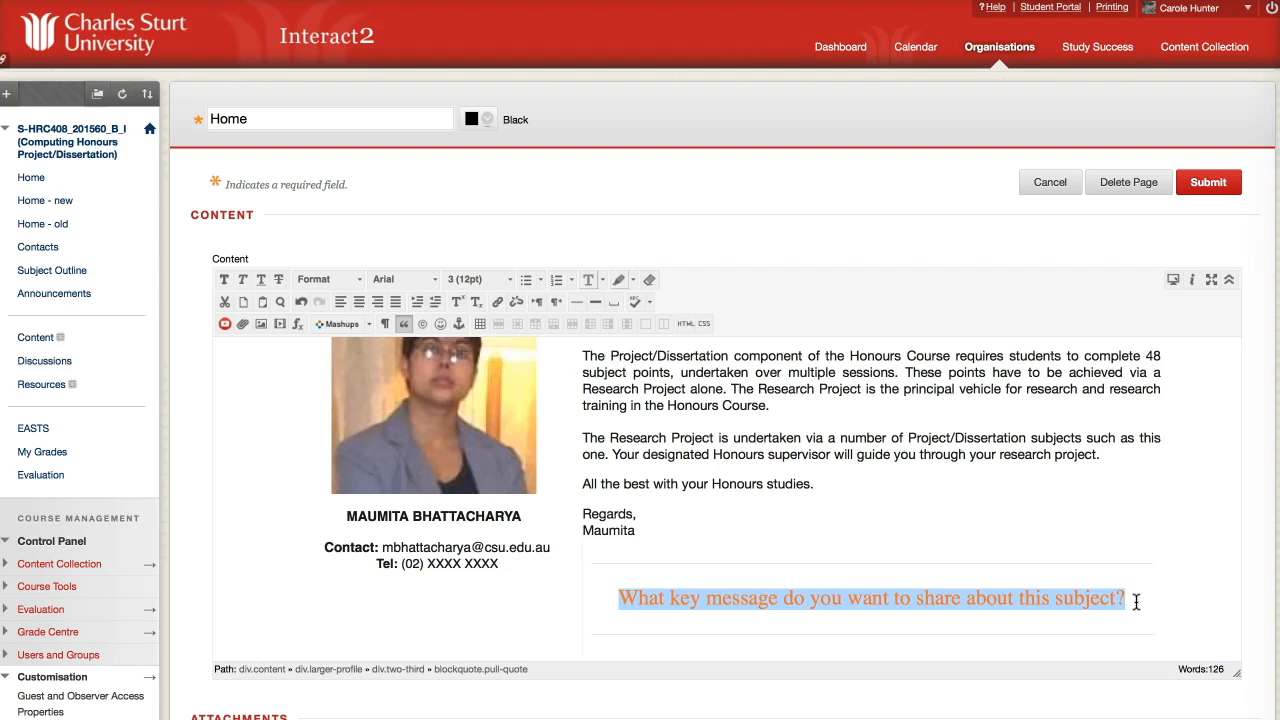
{"action": "type", "text": "We"}
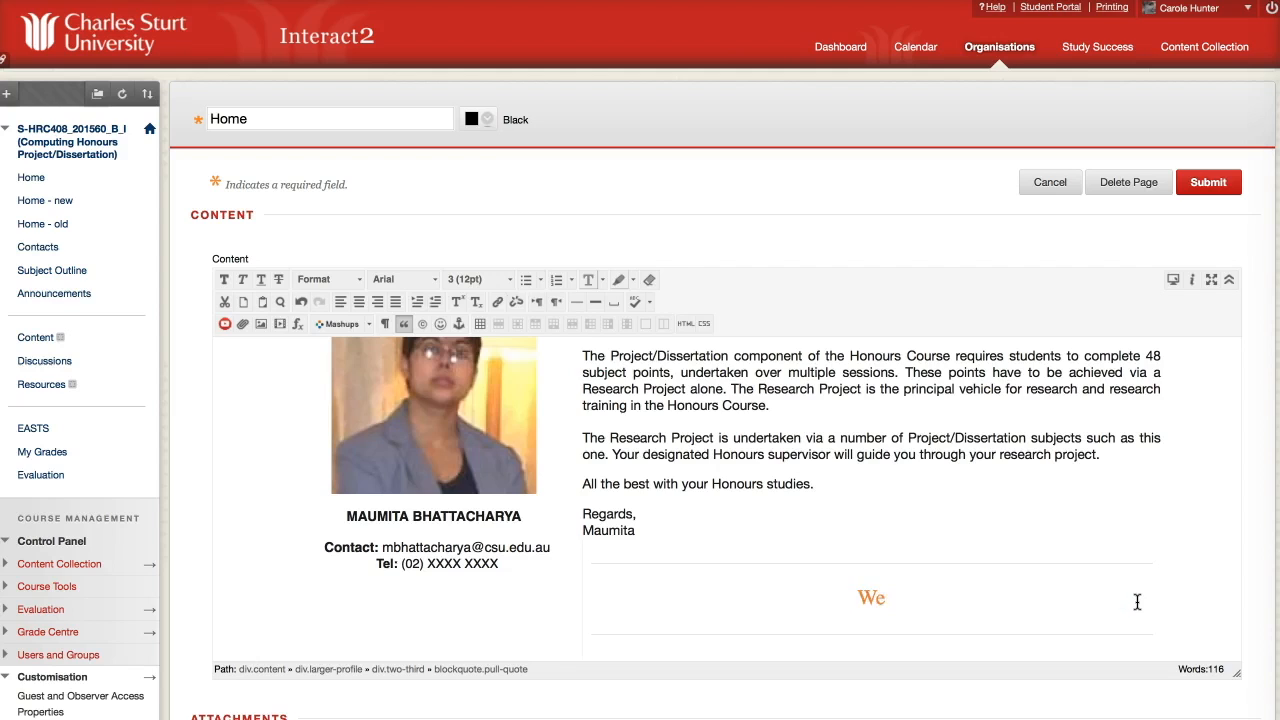
{"action": "type", "text": "ur main form of intera"}
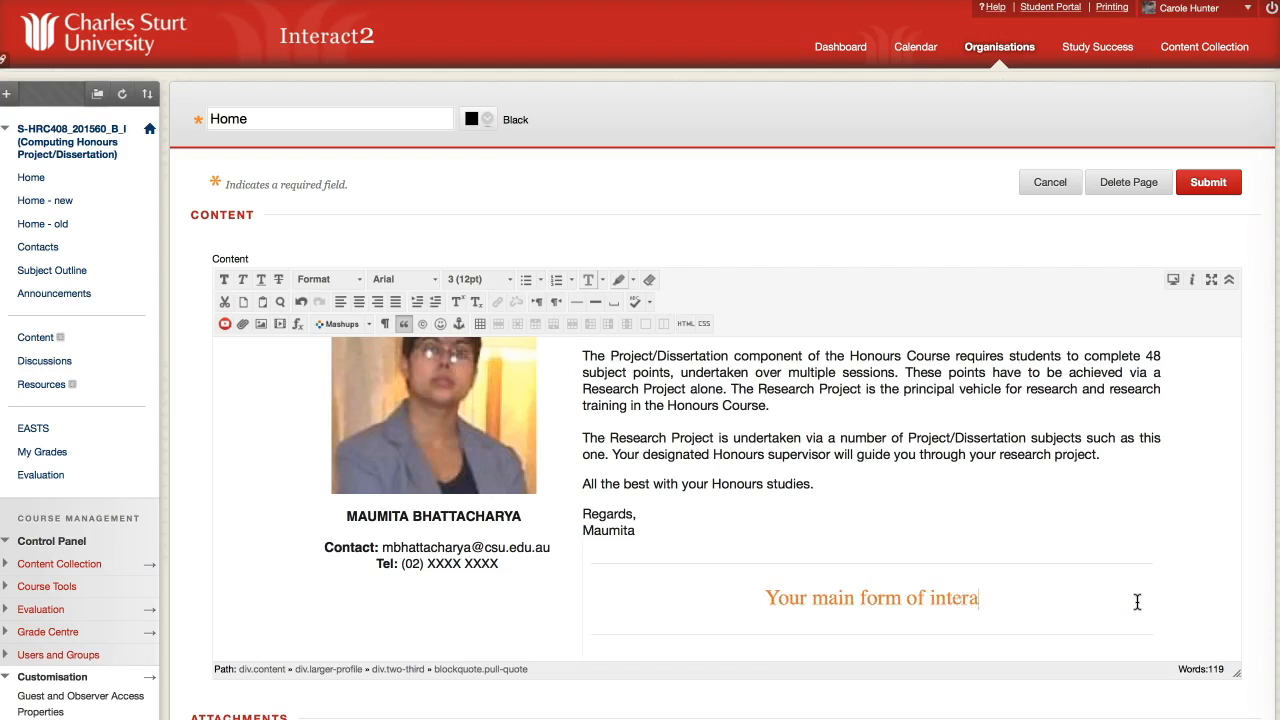
{"action": "type", "text": "ction this semester will be one-on-one on"}
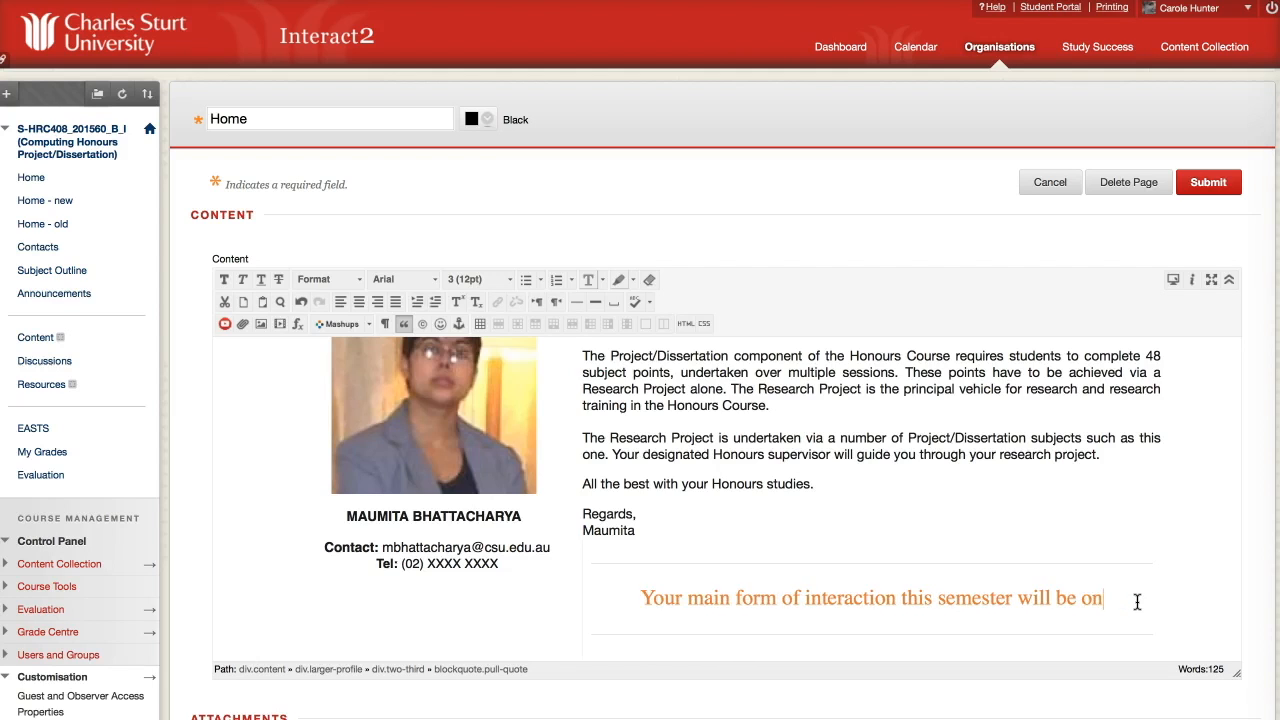
{"action": "key", "text": "BackSpace"}
{"action": "type", "text": "ontact with your subject coord"}
{"action": "type", "text": "ianto"}
{"action": "key", "text": "BackSpace"}
{"action": "key", "text": "BackSpace"}
{"action": "key", "text": "BackSpace"}
{"action": "key", "text": "BackSpace"}
{"action": "type", "text": "nator"}
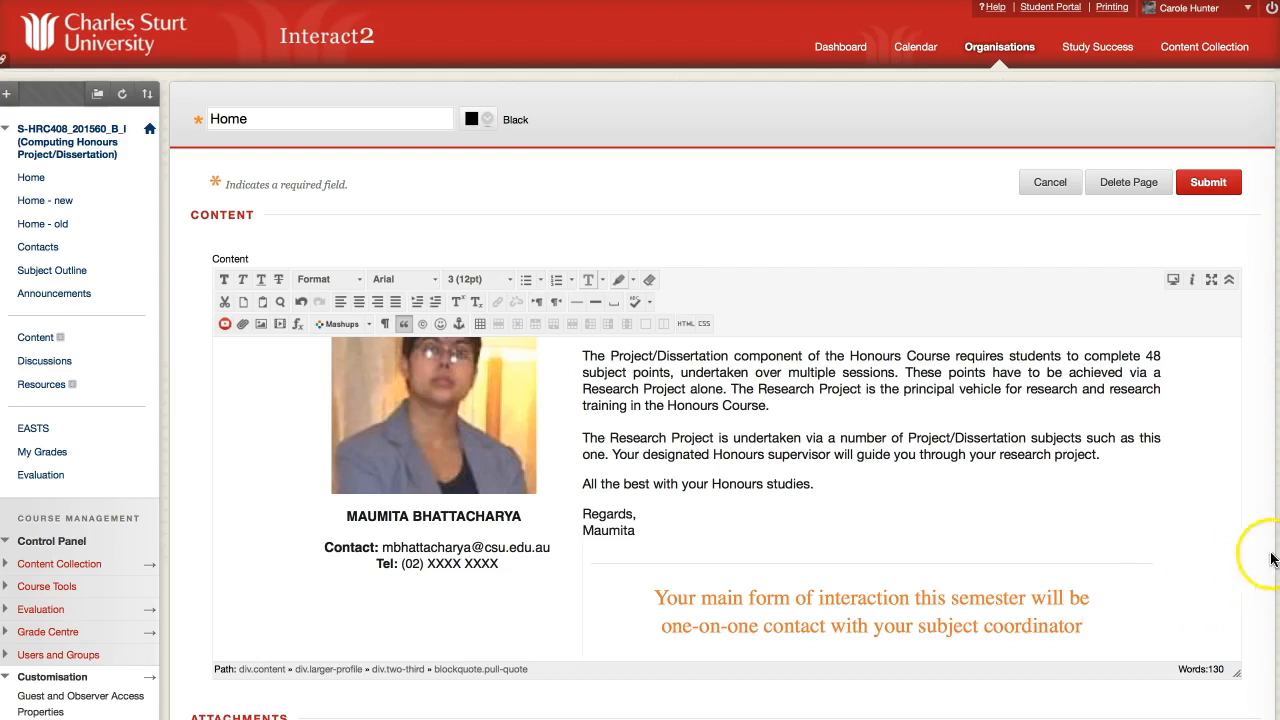
{"action": "double_click", "coordinate": [1087, 525]}
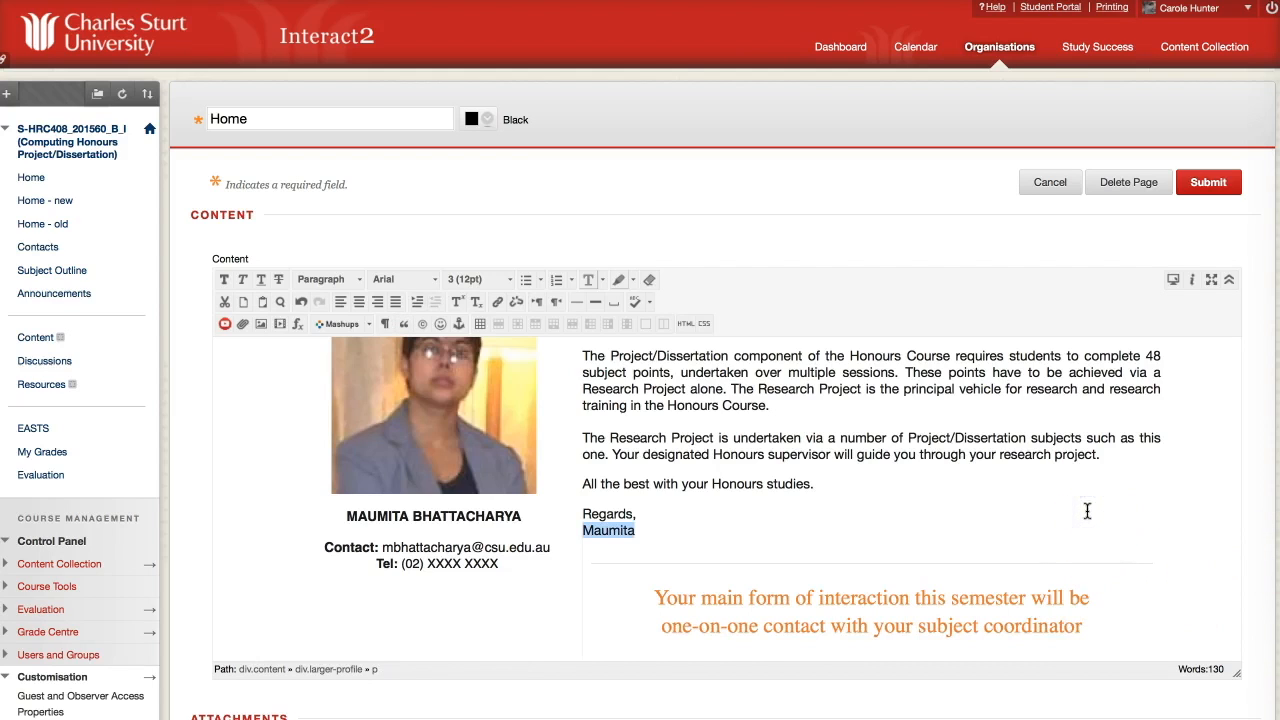
{"action": "scroll", "coordinate": [1087, 511], "scroll_direction": "down", "scroll_amount": 1}
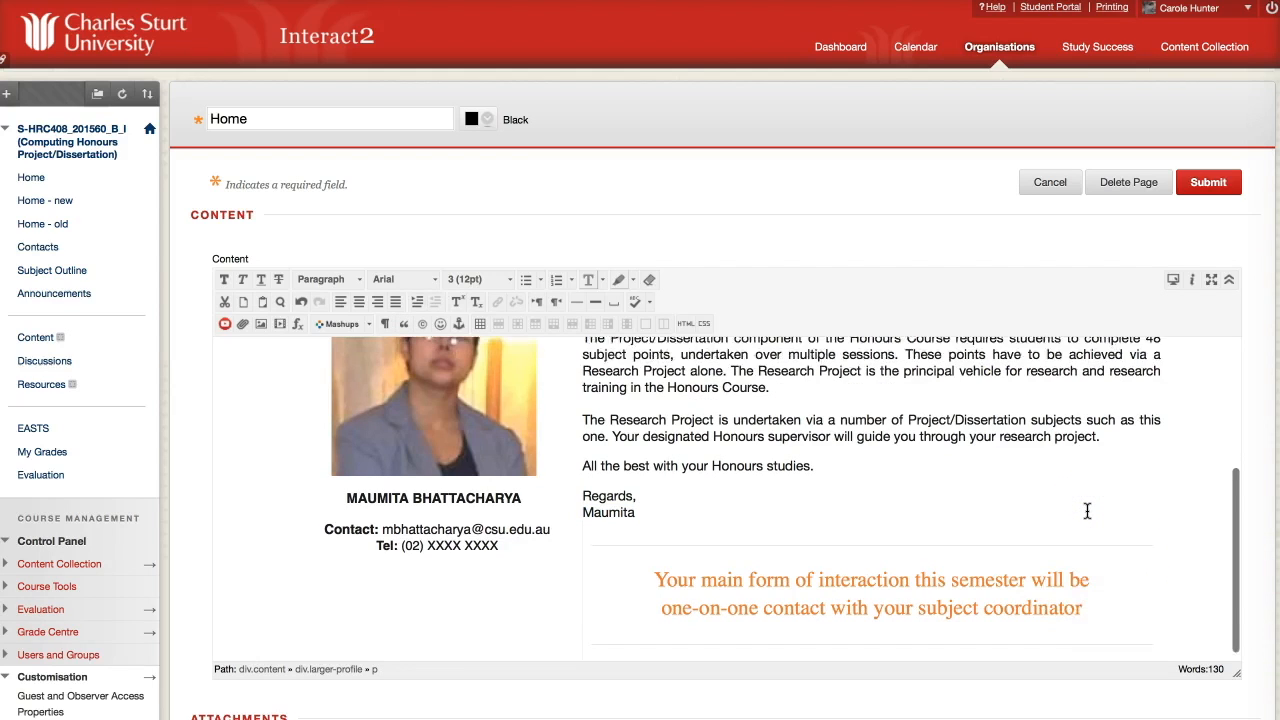
{"action": "scroll", "coordinate": [1087, 511], "scroll_direction": "up", "scroll_amount": 2}
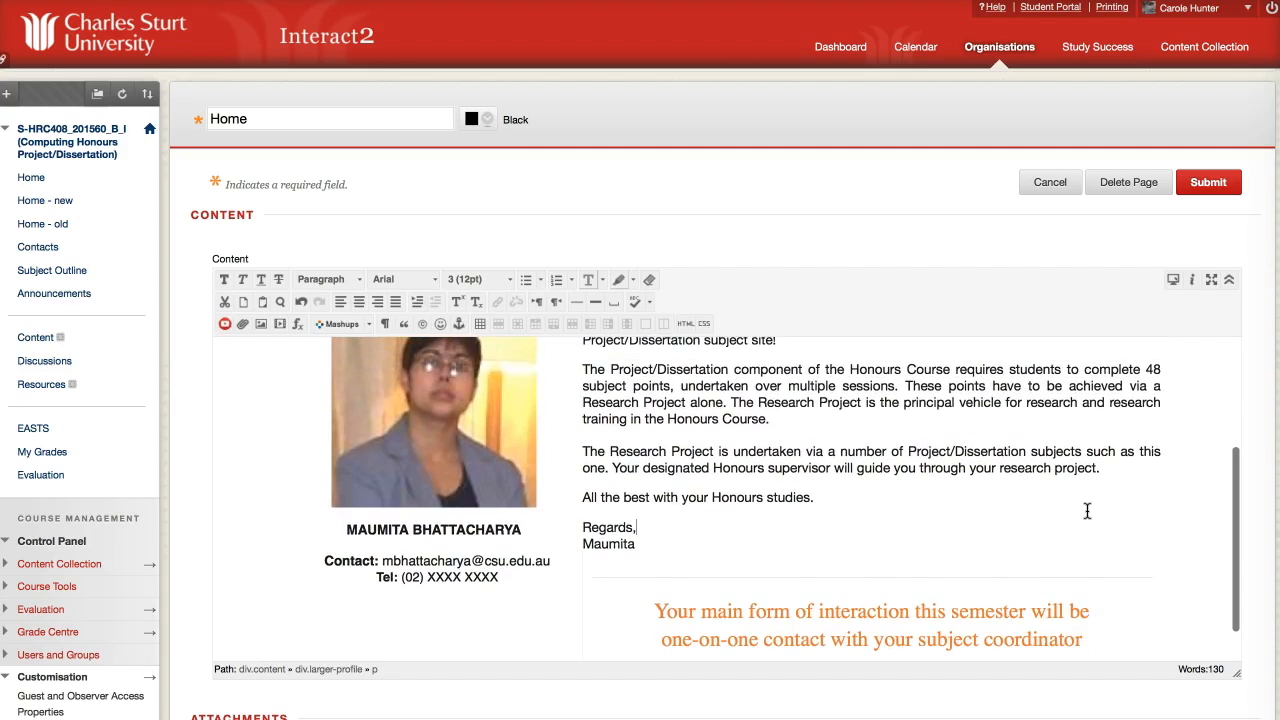
{"action": "scroll", "coordinate": [1087, 511], "scroll_direction": "up", "scroll_amount": 1}
{"action": "scroll", "coordinate": [1087, 511], "scroll_direction": "down", "scroll_amount": 3}
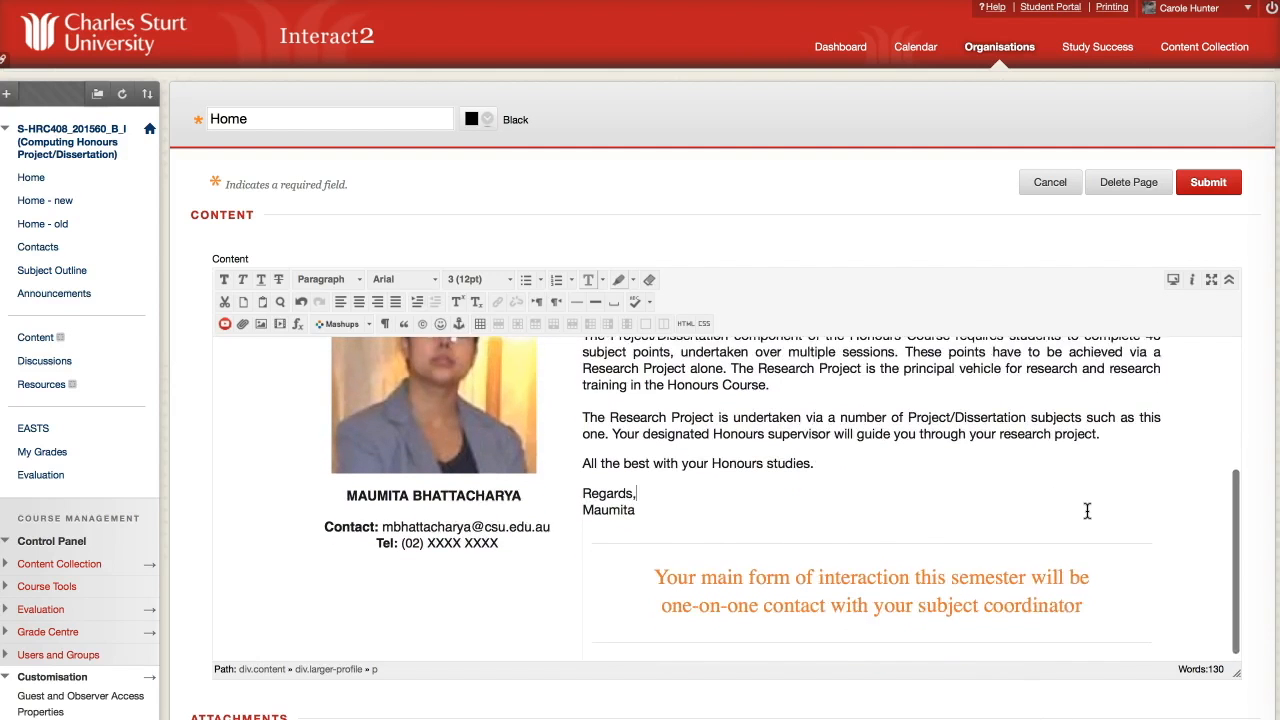
{"action": "scroll", "coordinate": [1087, 511], "scroll_direction": "up", "scroll_amount": 2}
{"action": "scroll", "coordinate": [1087, 511], "scroll_direction": "up", "scroll_amount": 7}
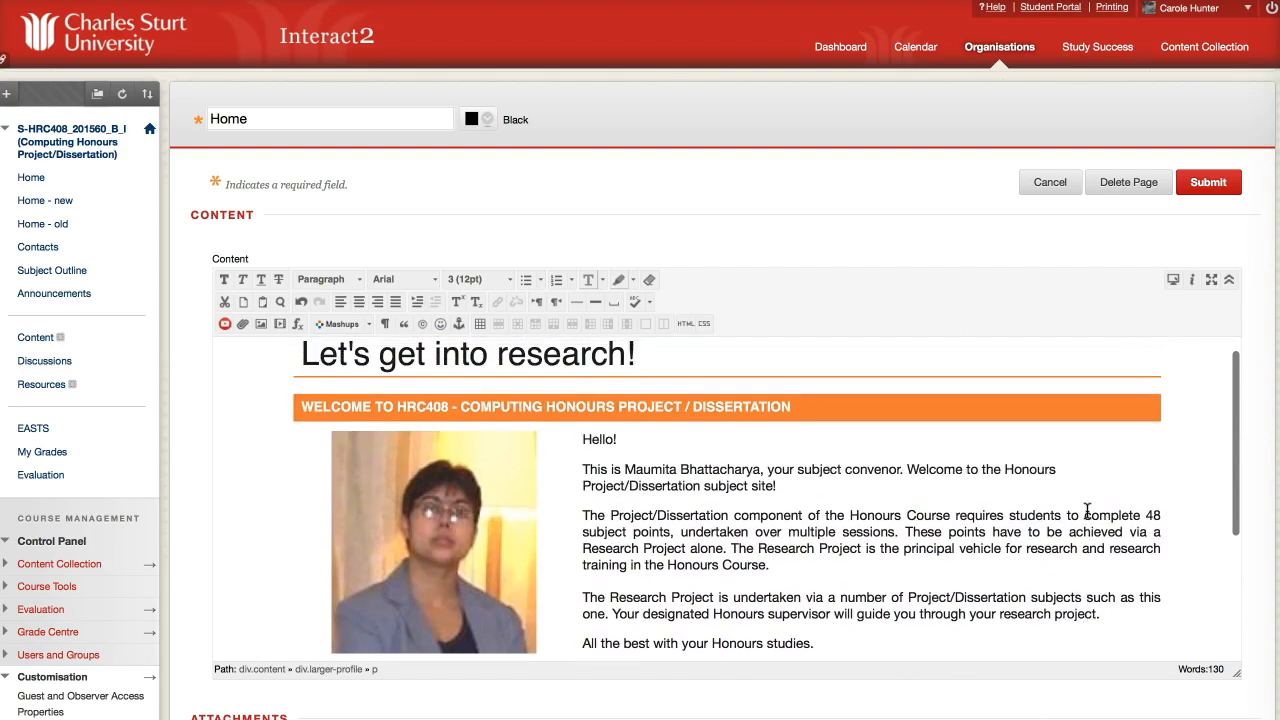
Submit the Home page changes and switch Edit Mode off to preview the student view.
{"action": "left_click", "coordinate": [1209, 184]}
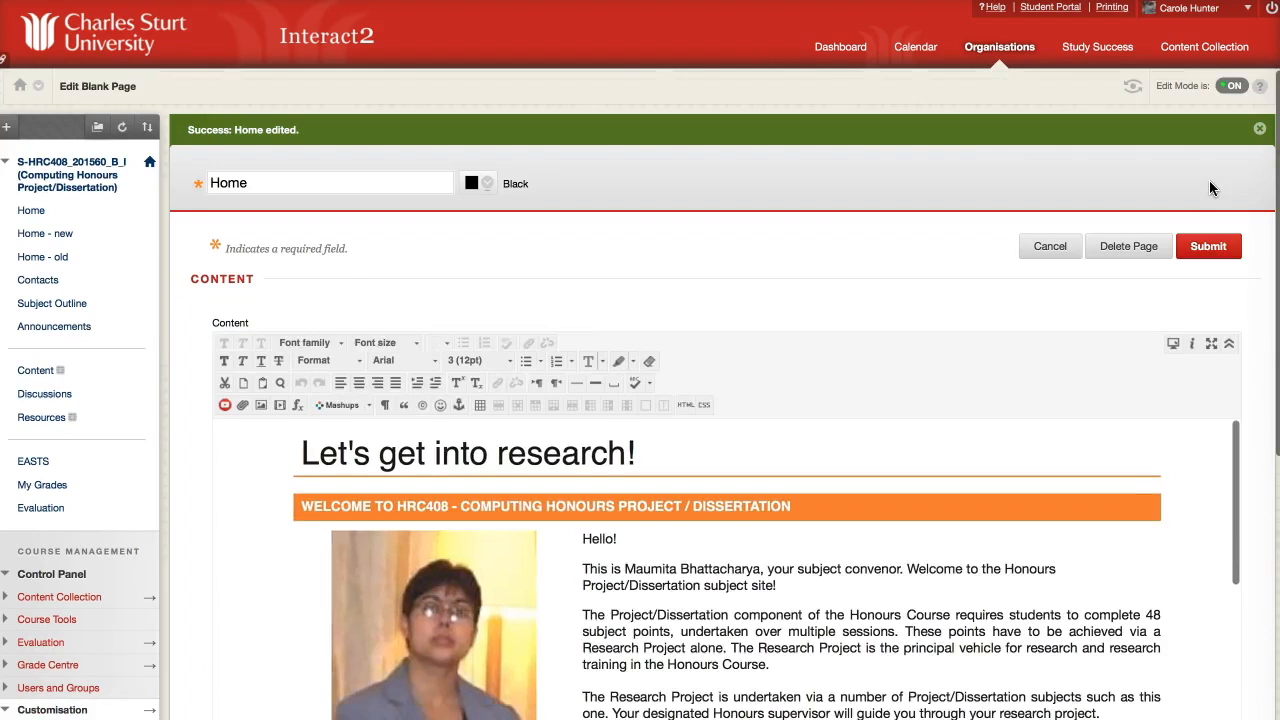
{"action": "scroll", "coordinate": [1077, 355], "scroll_direction": "down", "scroll_amount": 2}
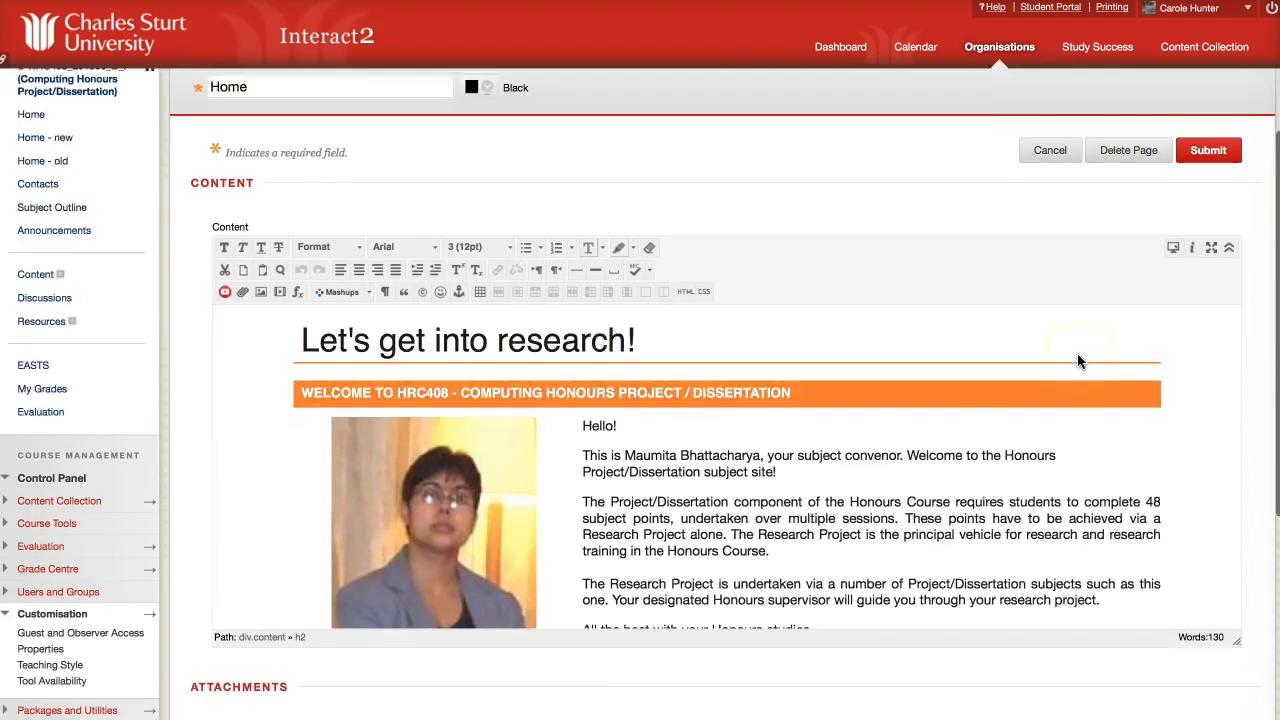
{"action": "scroll", "coordinate": [1077, 361], "scroll_direction": "down", "scroll_amount": 2}
{"action": "scroll", "coordinate": [1077, 361], "scroll_direction": "up", "scroll_amount": 4}
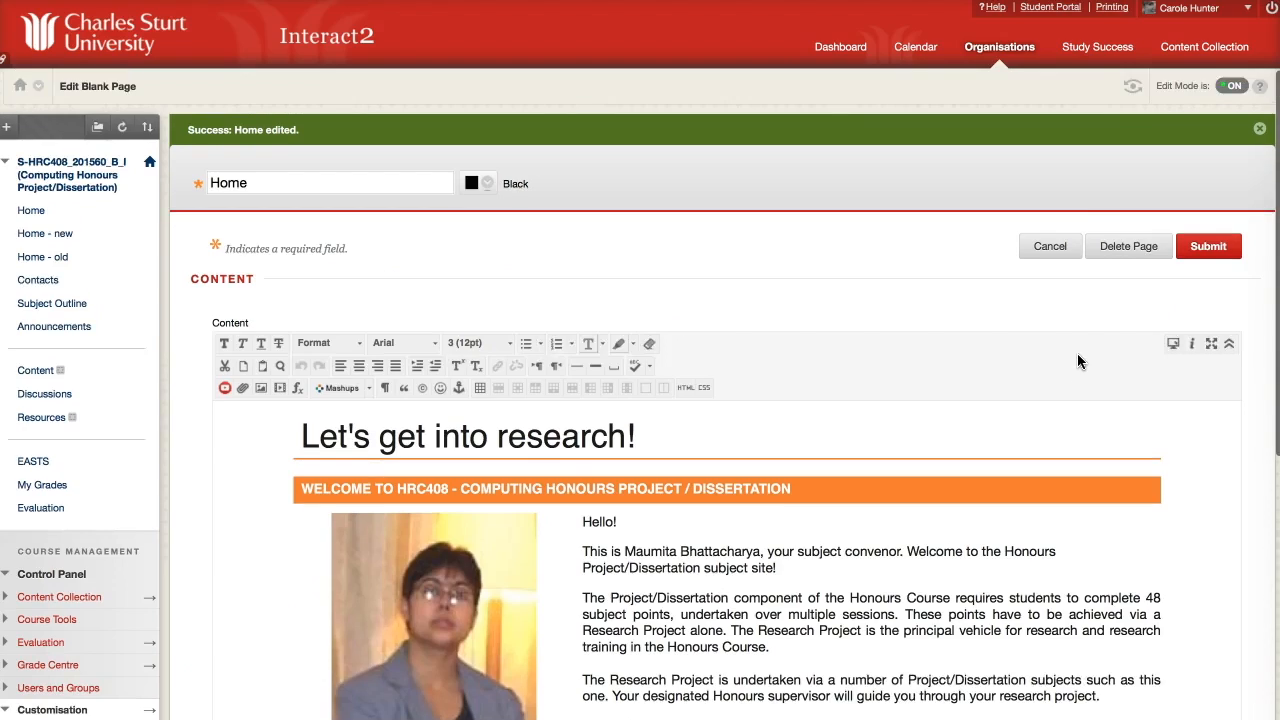
{"action": "left_click", "coordinate": [1231, 87]}
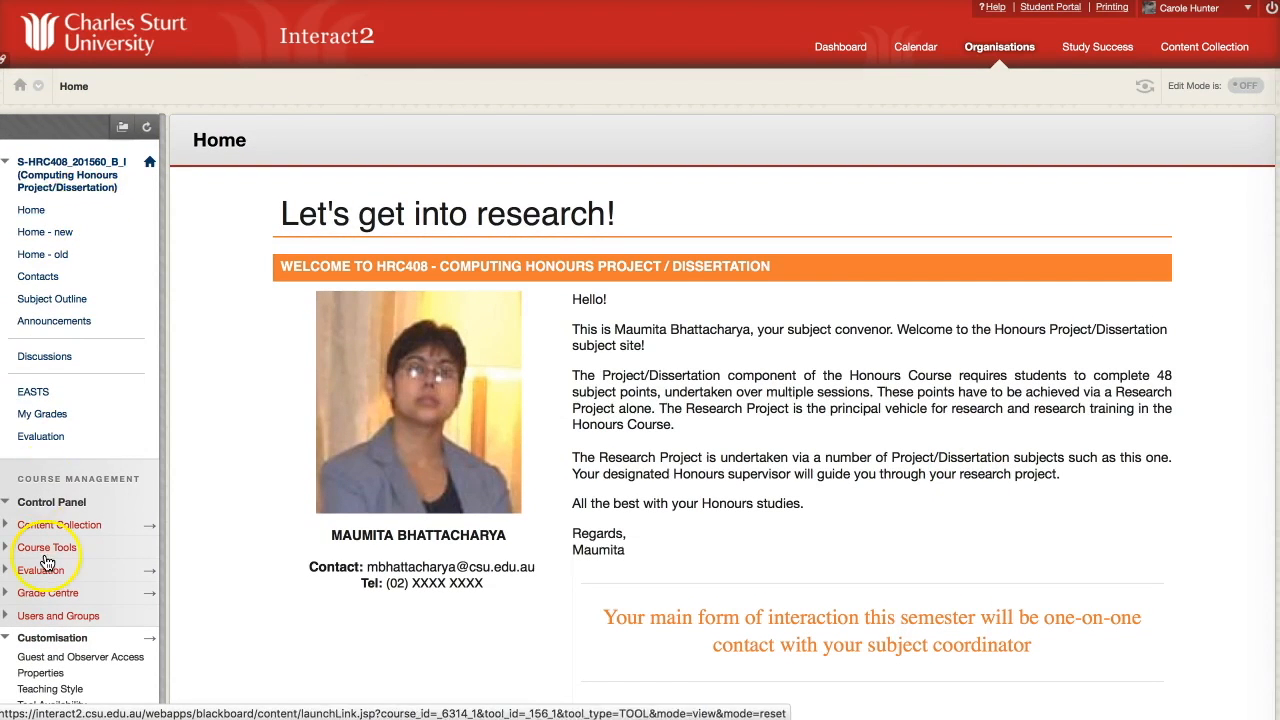
Set the course entry point to Home under Teaching Style, then return to Home.
{"action": "scroll", "coordinate": [46, 563], "scroll_direction": "down", "scroll_amount": 1}
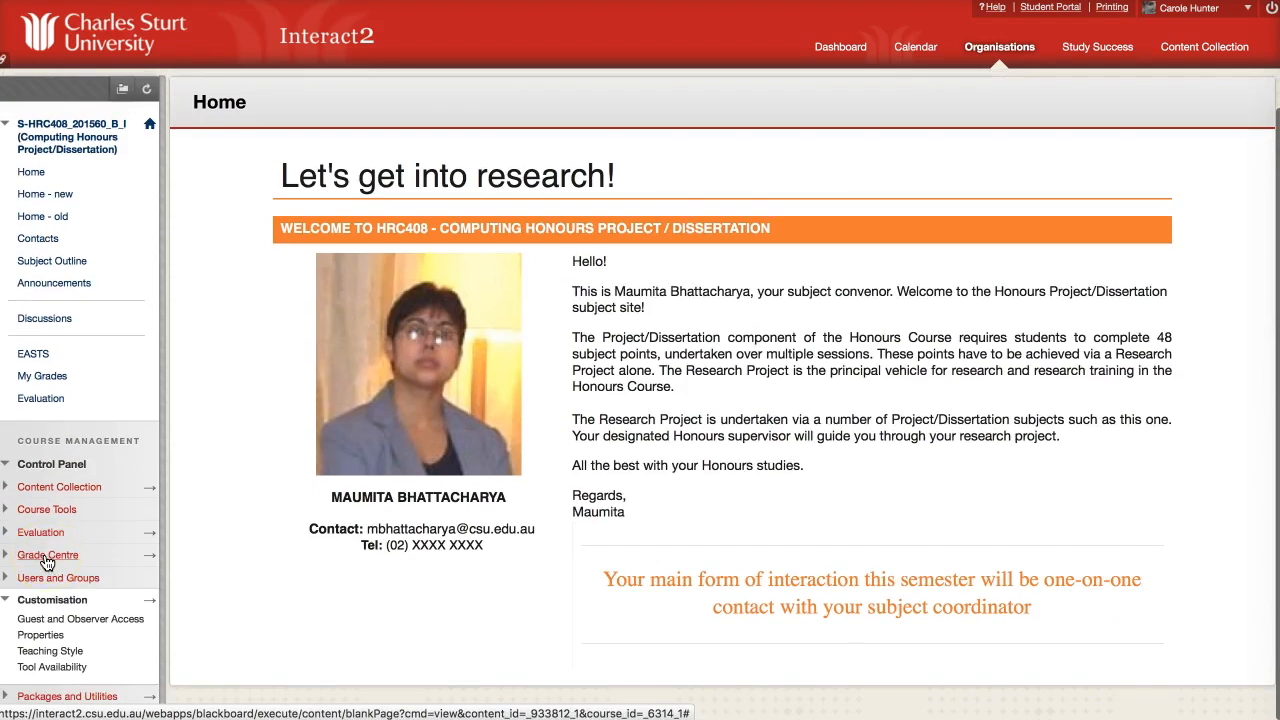
{"action": "left_click", "coordinate": [37, 653]}
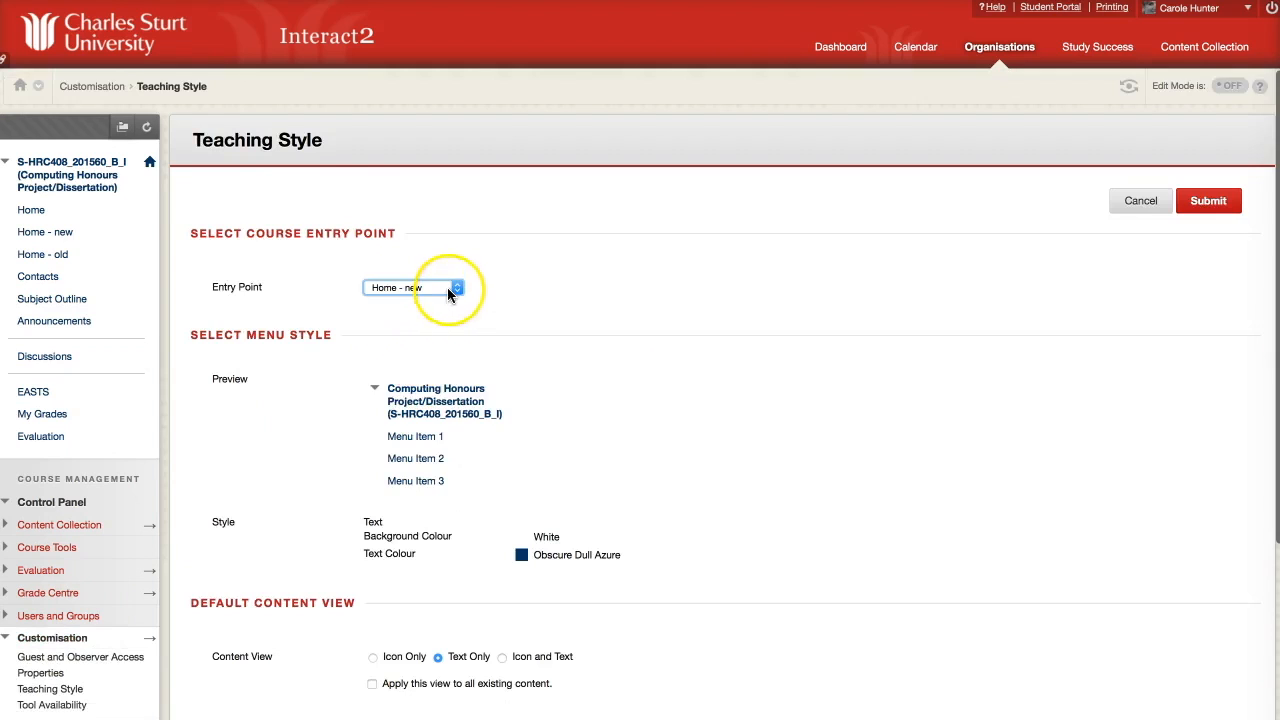
{"action": "left_click", "coordinate": [447, 287]}
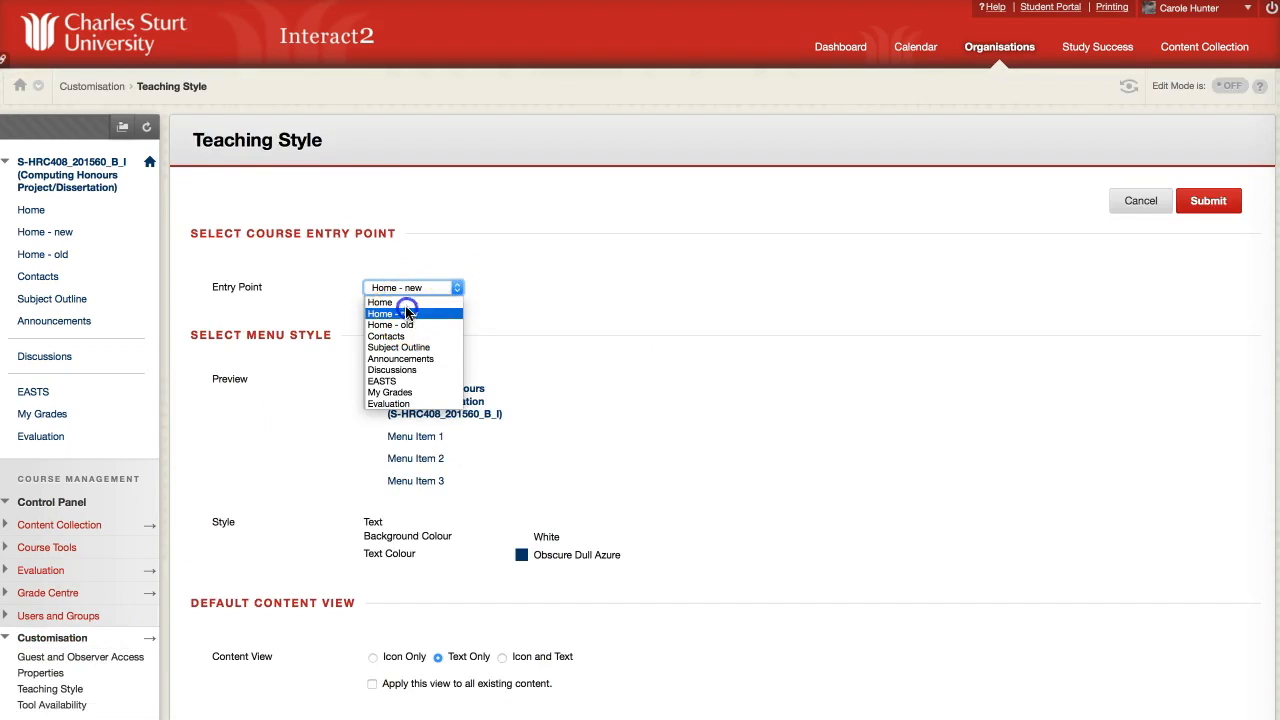
{"action": "left_click", "coordinate": [406, 305]}
{"action": "left_click", "coordinate": [1218, 202]}
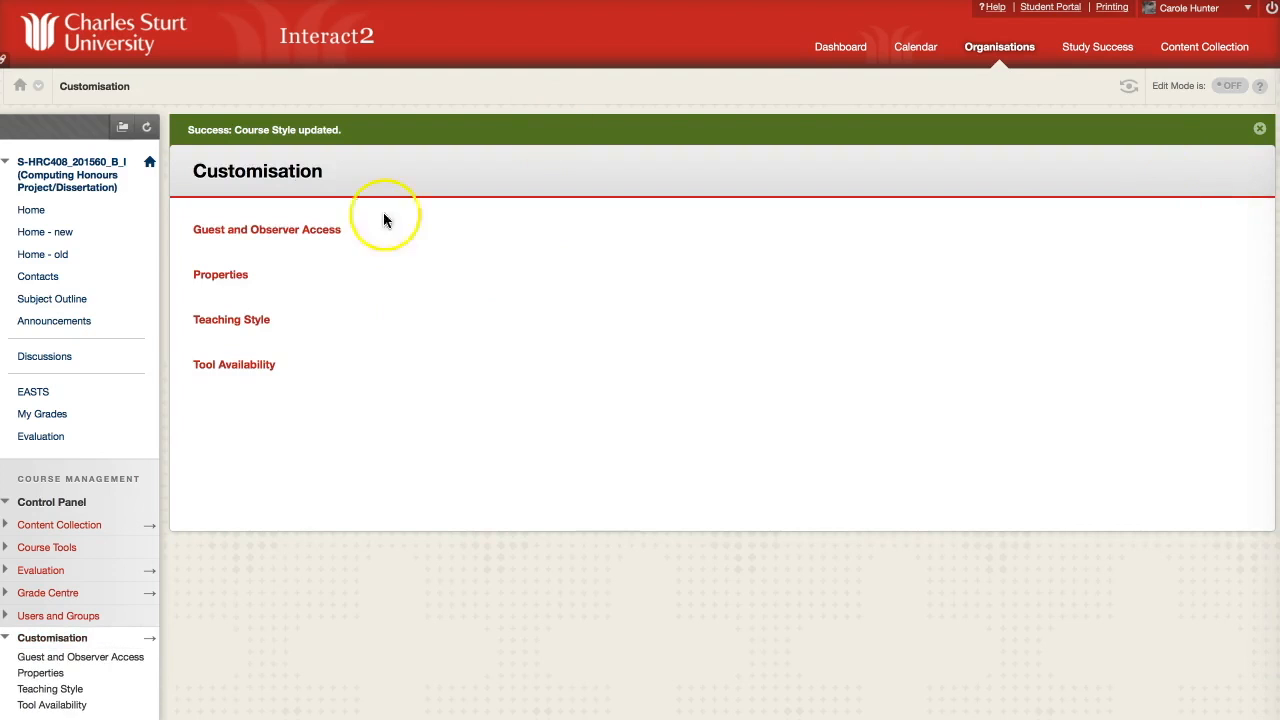
{"action": "left_click", "coordinate": [30, 211]}
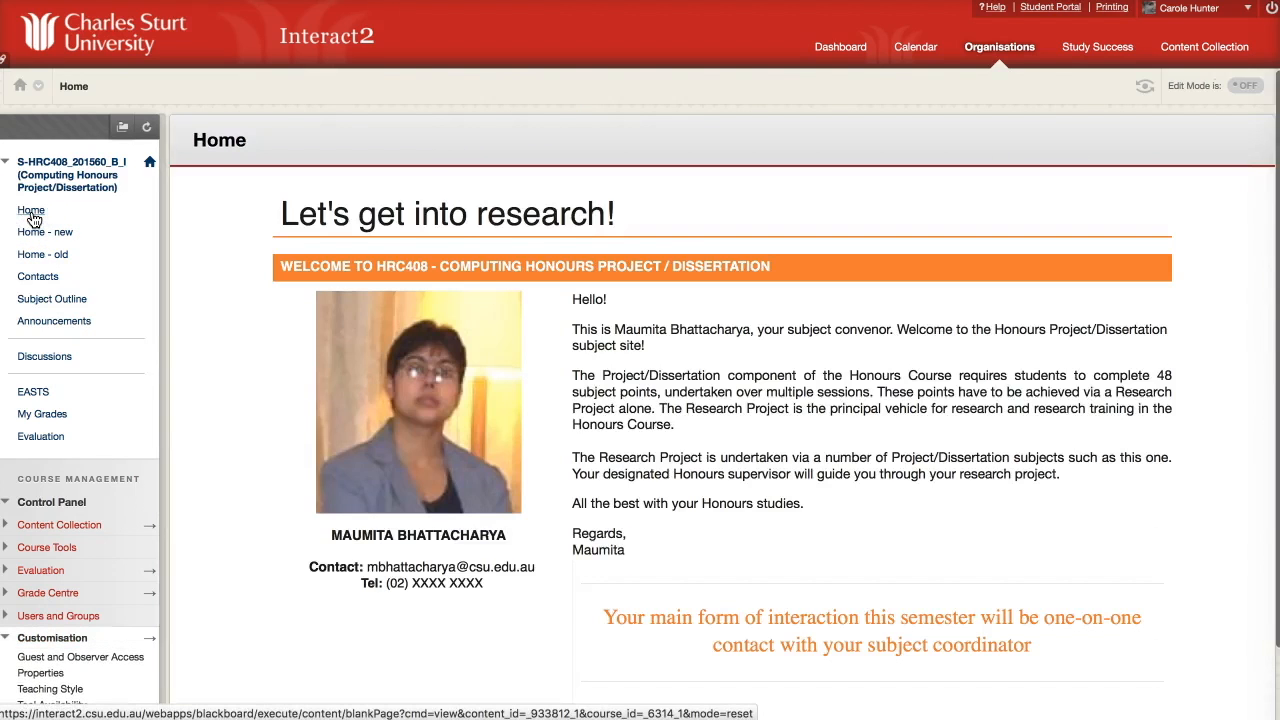
Switch Edit Mode back on so the Home page content reopens for editing.
{"action": "scroll", "coordinate": [602, 469], "scroll_direction": "down", "scroll_amount": 1}
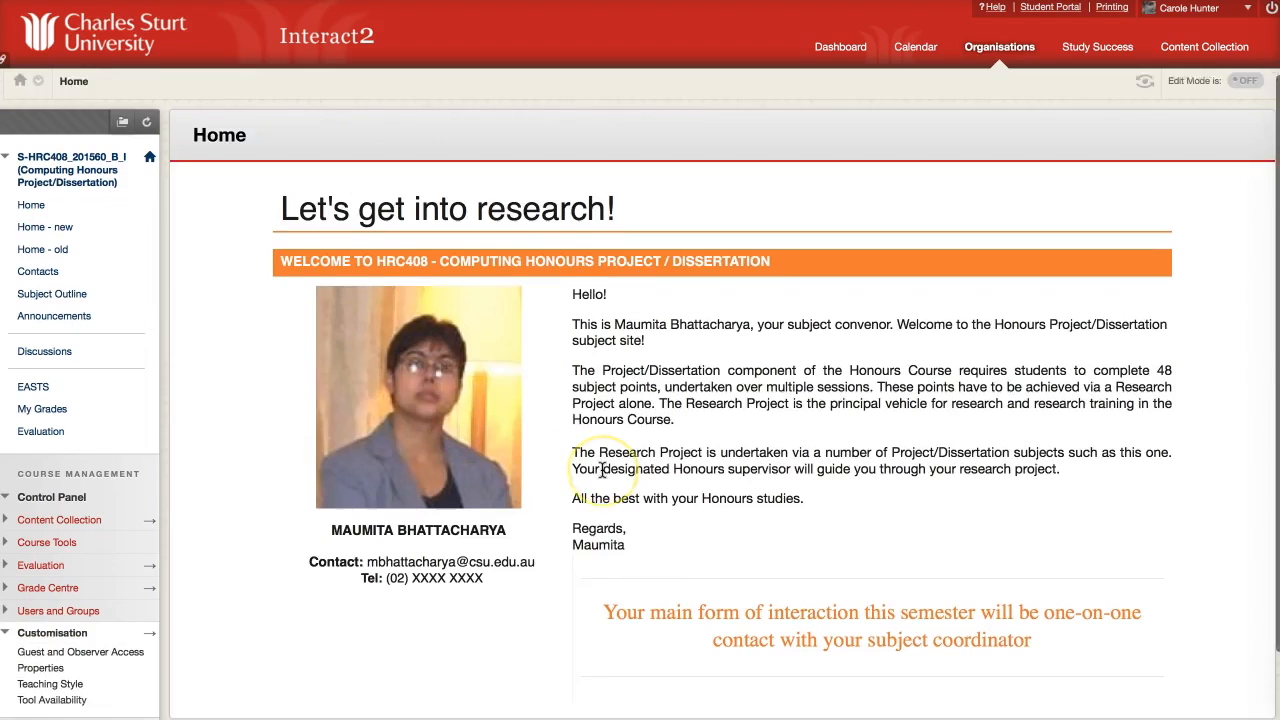
{"action": "scroll", "coordinate": [602, 470], "scroll_direction": "up", "scroll_amount": 1}
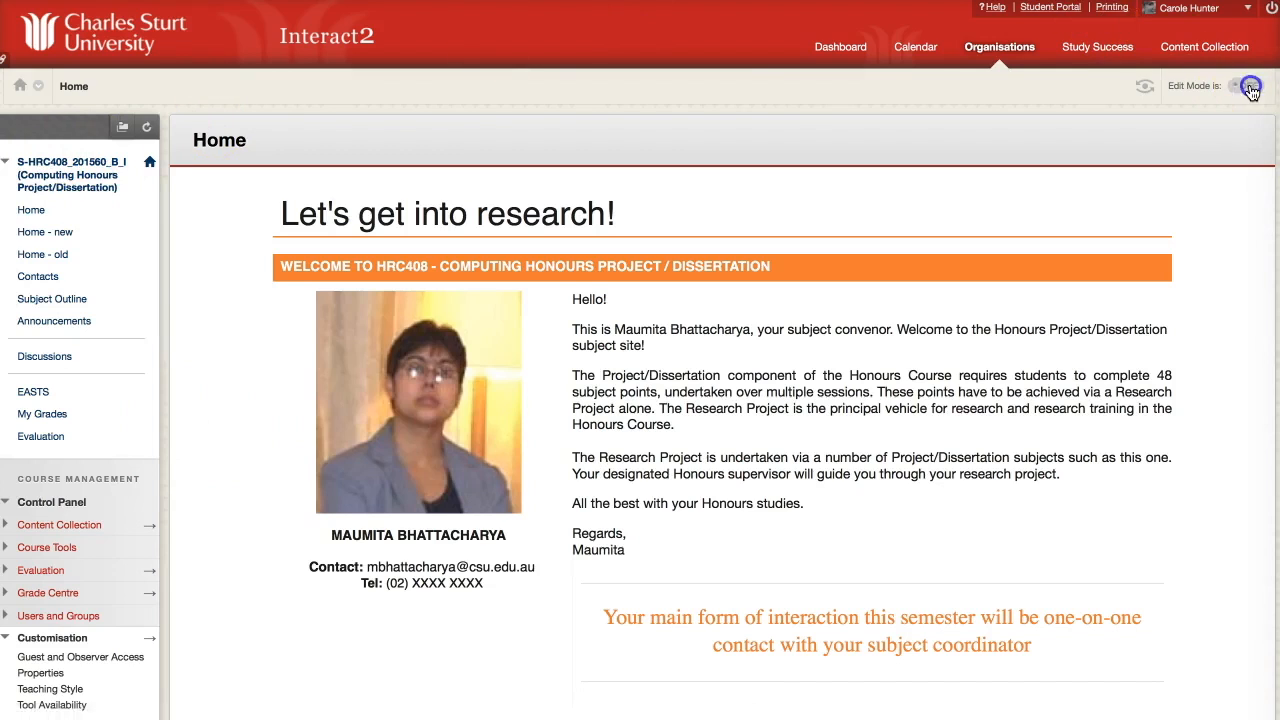
{"action": "left_click", "coordinate": [1213, 92]}
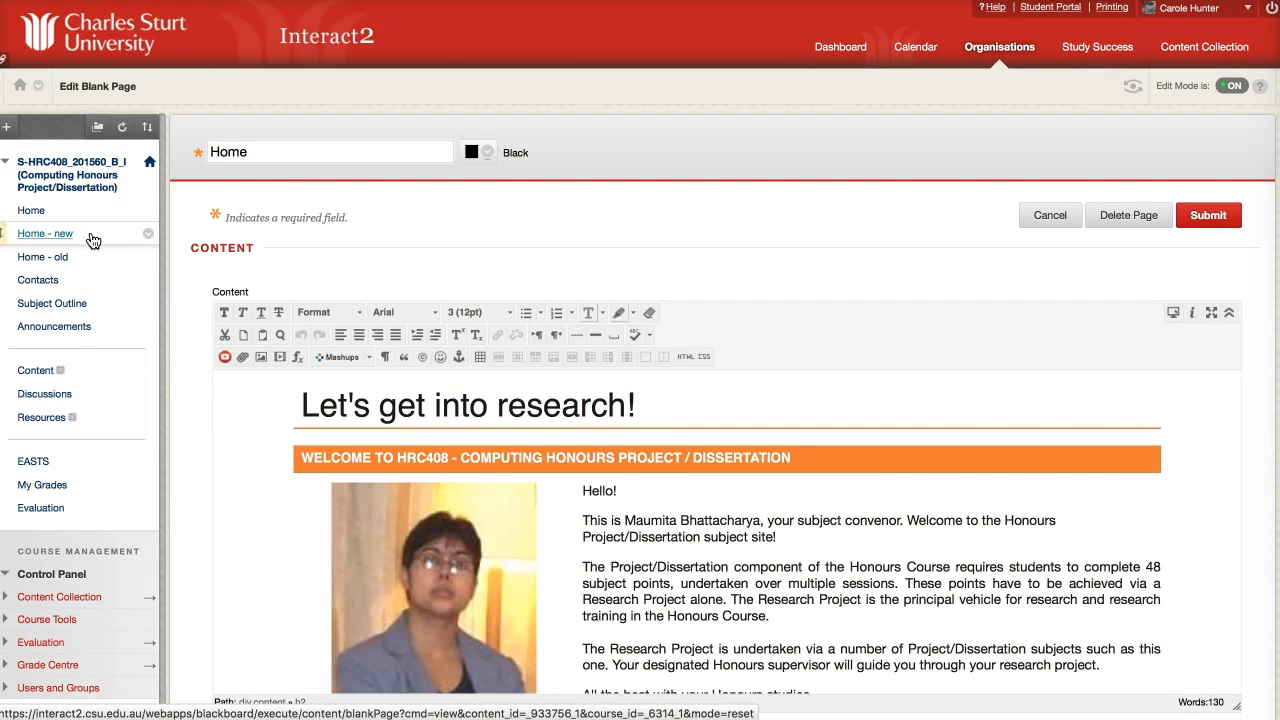
Hide the Home - new and Home - old menu links, then turn Edit Mode off.
{"action": "left_click", "coordinate": [148, 233]}
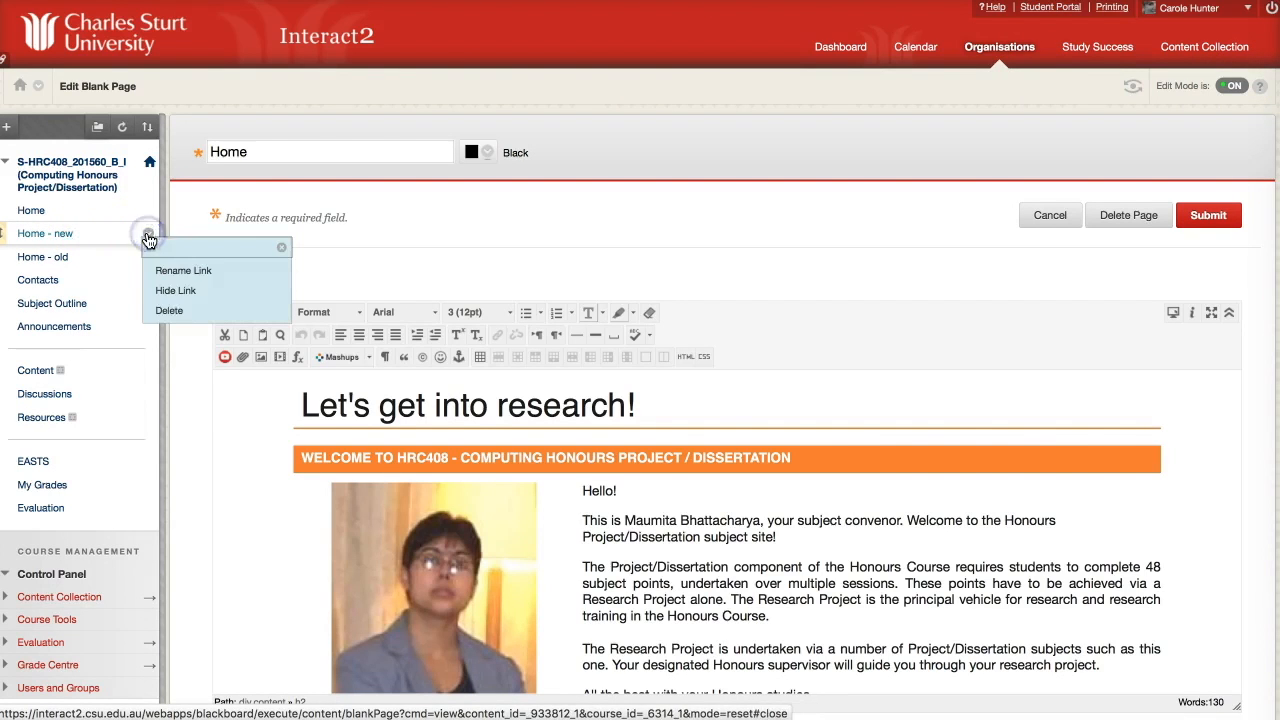
{"action": "left_click", "coordinate": [155, 291]}
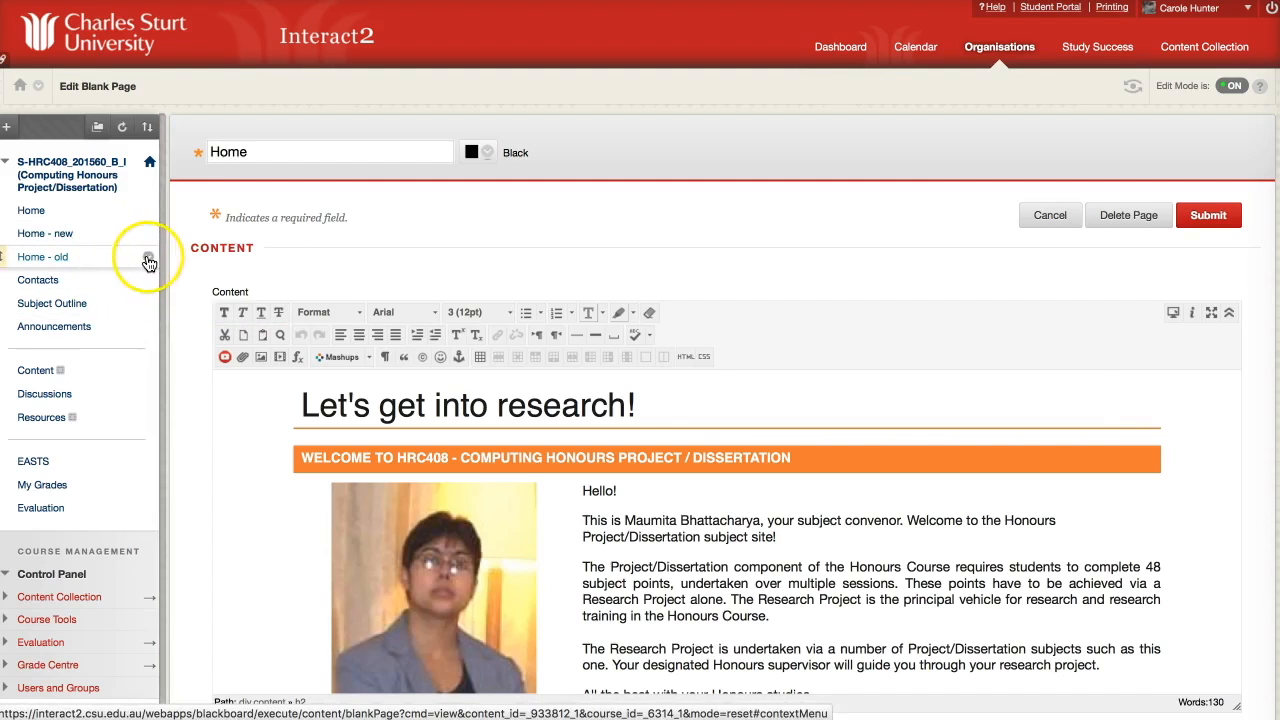
{"action": "left_click", "coordinate": [148, 258]}
{"action": "left_click", "coordinate": [166, 316]}
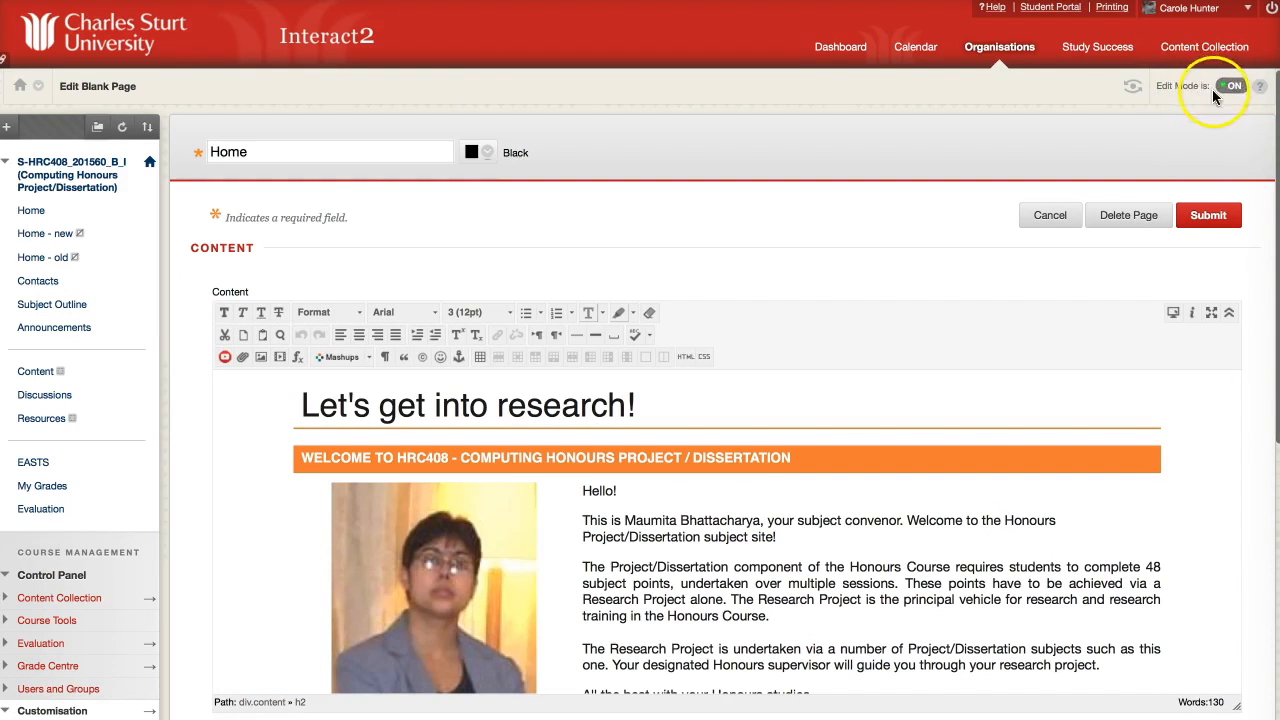
{"action": "left_click", "coordinate": [1229, 88]}
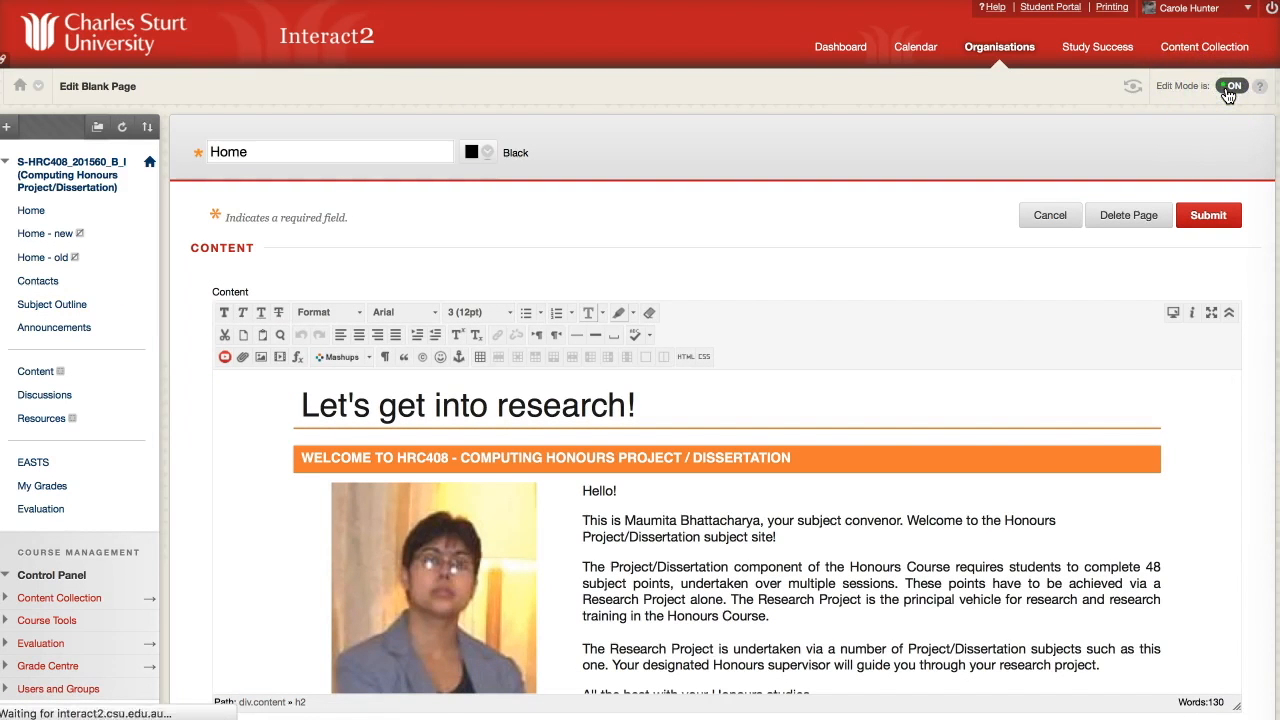